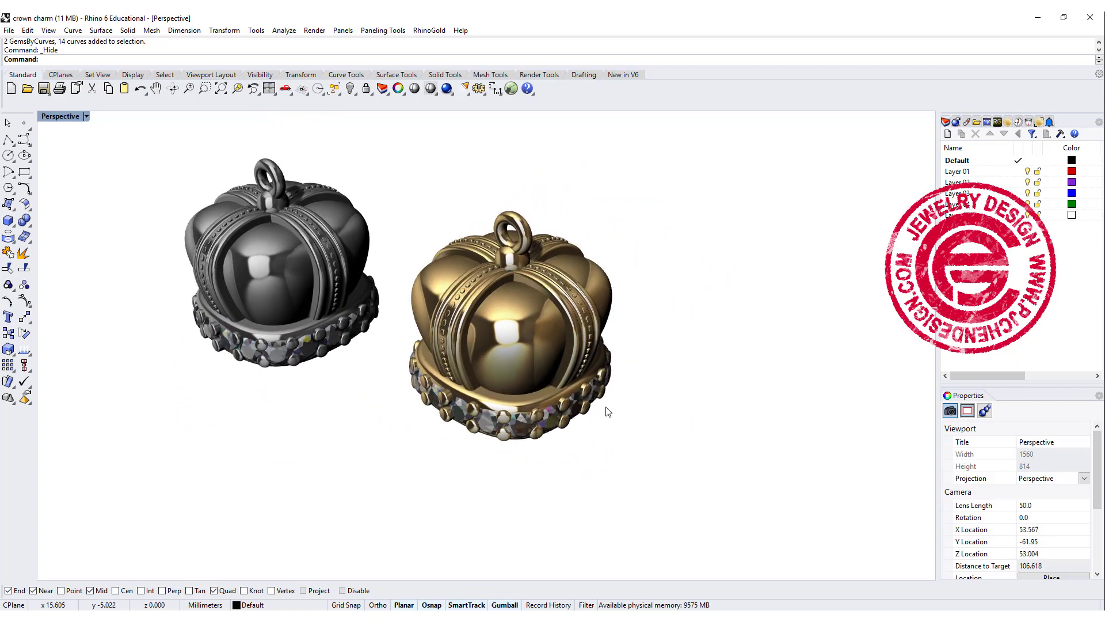
pyautogui.scroll(2, 614, 374)
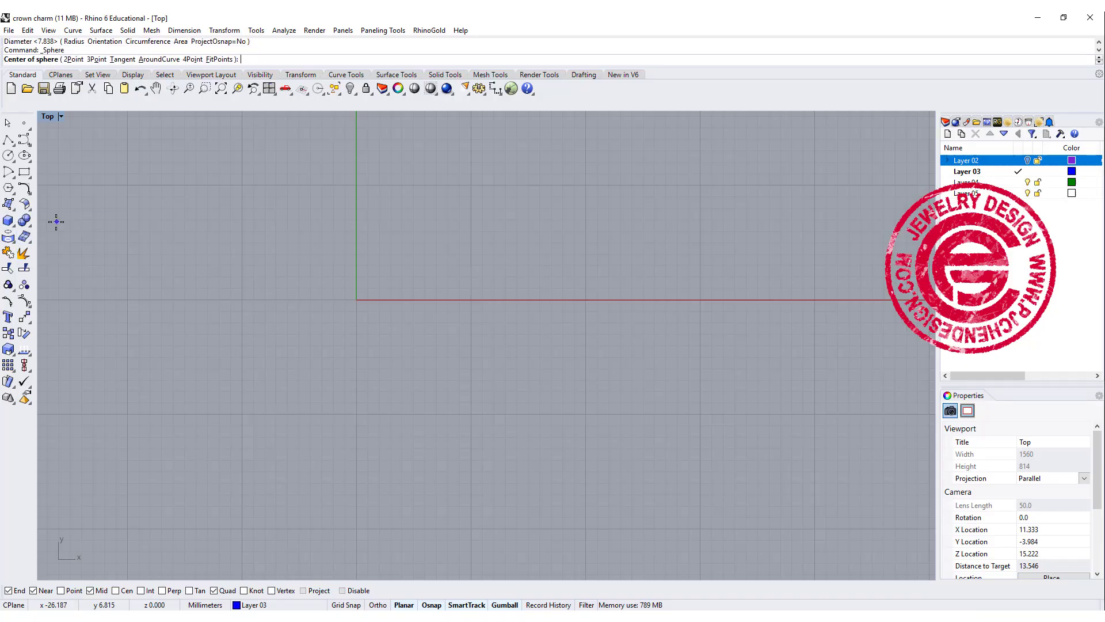
pyautogui.write('0')
# Step: Create a sphere centred at the origin and maximize the Perspective view
pyautogui.press('Return')
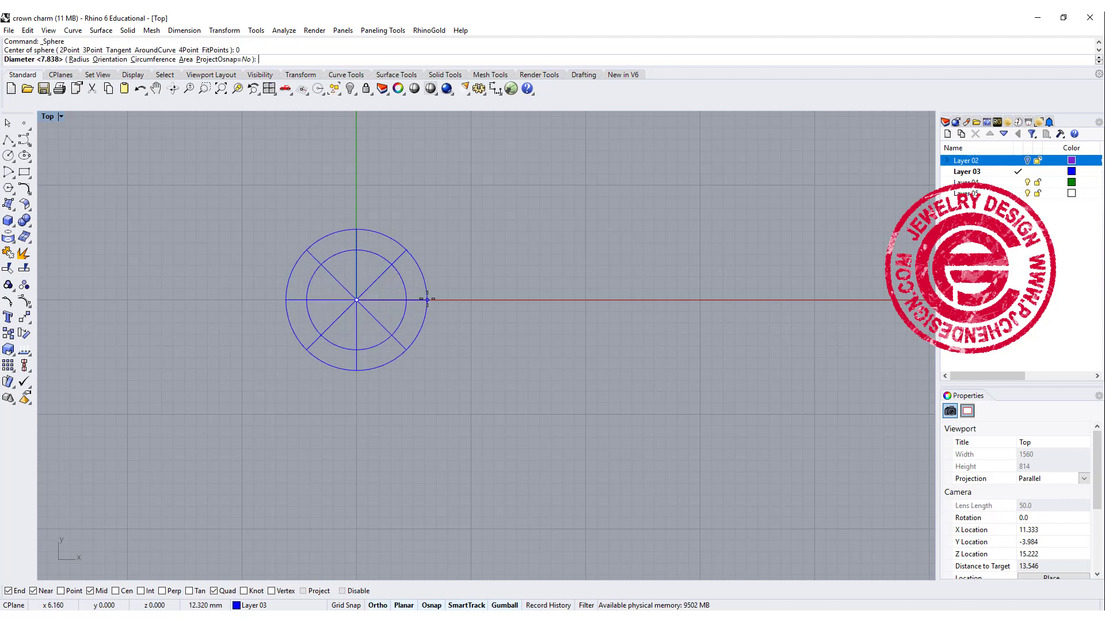
pyautogui.click(429, 298)
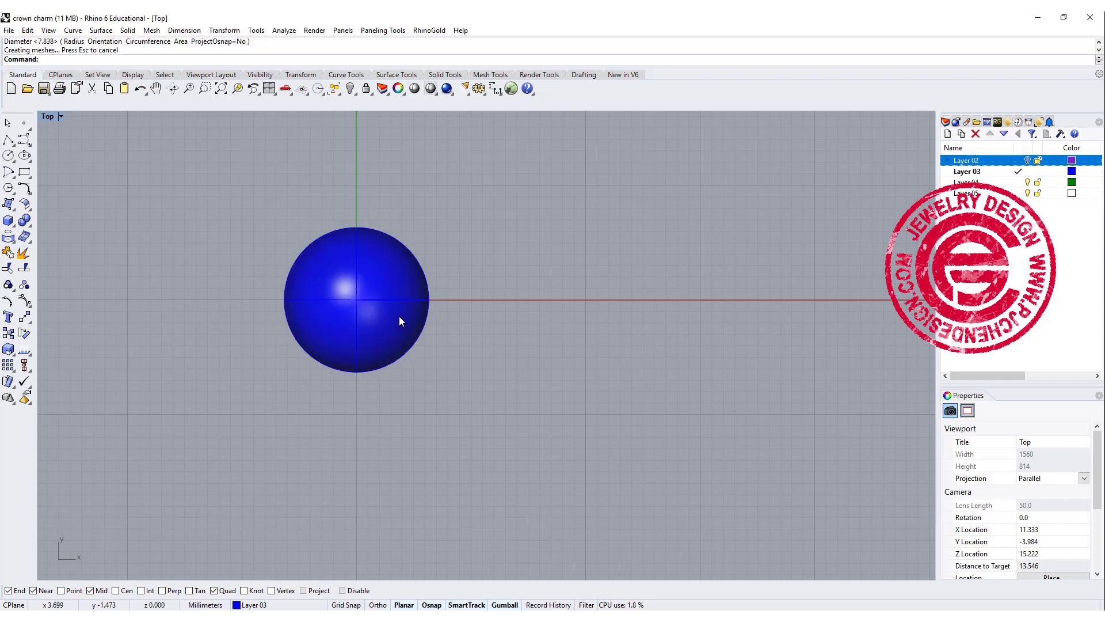
pyautogui.hotkey('ctrl', 'm')
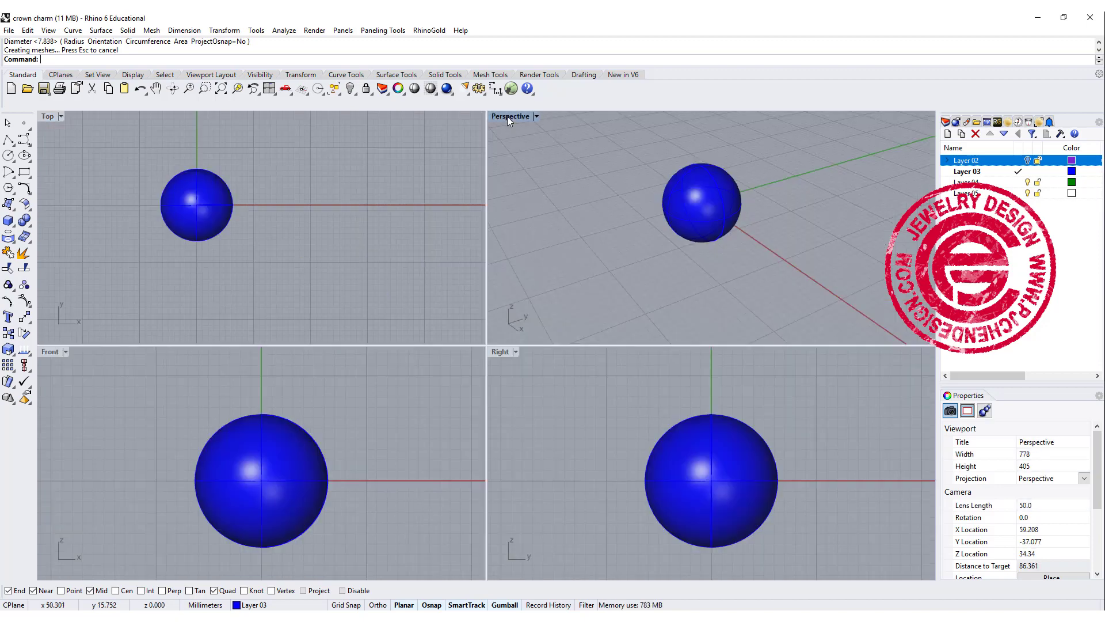
pyautogui.doubleClick(507, 117)
pyautogui.moveTo(493, 189); pyautogui.dragTo(564, 224, button='right')
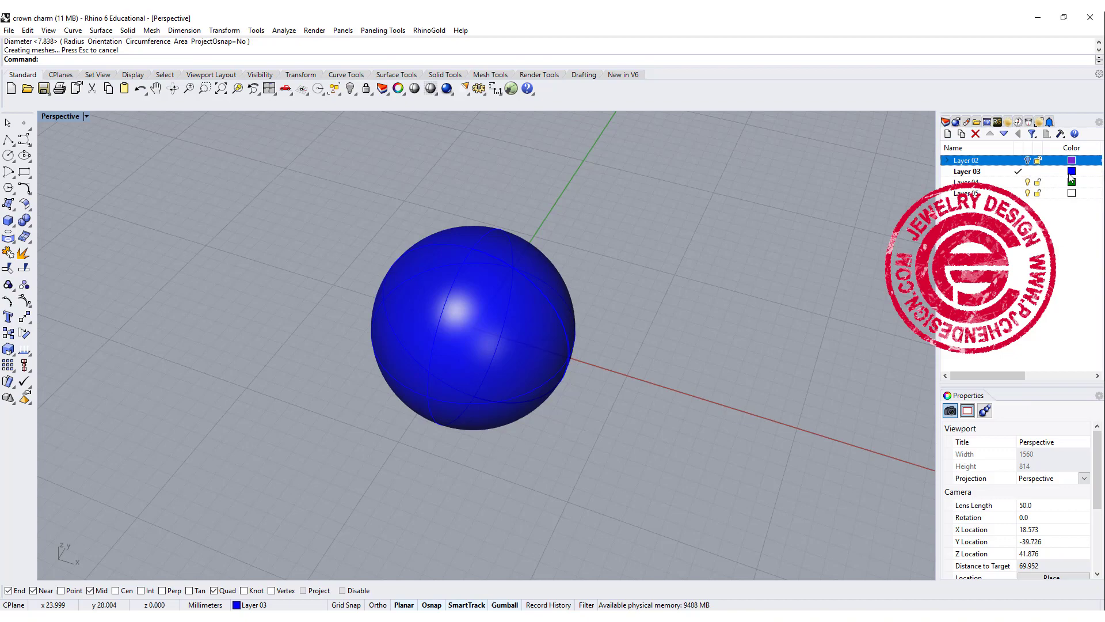
# Step: Change Layer 03's colour from blue to black
pyautogui.click(1070, 172)
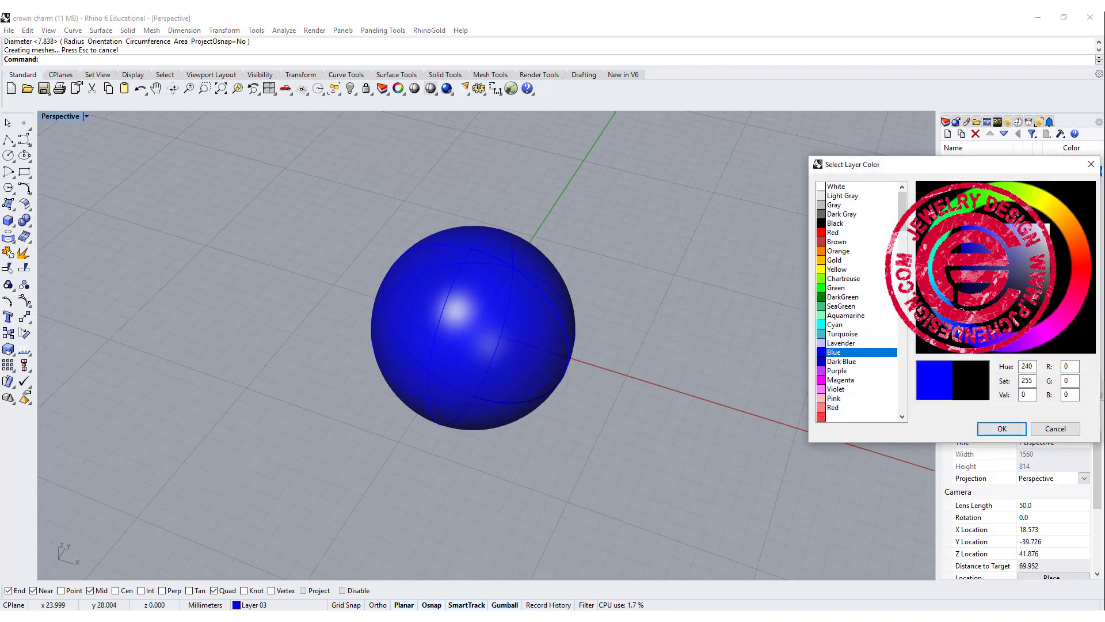
pyautogui.click(988, 432)
pyautogui.moveTo(751, 334)
pyautogui.mouseDown(button='right')
pyautogui.moveTo(768, 291)
pyautogui.moveTo(642, 244)
pyautogui.moveTo(678, 279)
pyautogui.moveTo(524, 234)
pyautogui.moveTo(560, 264)
pyautogui.mouseUp(button='right')
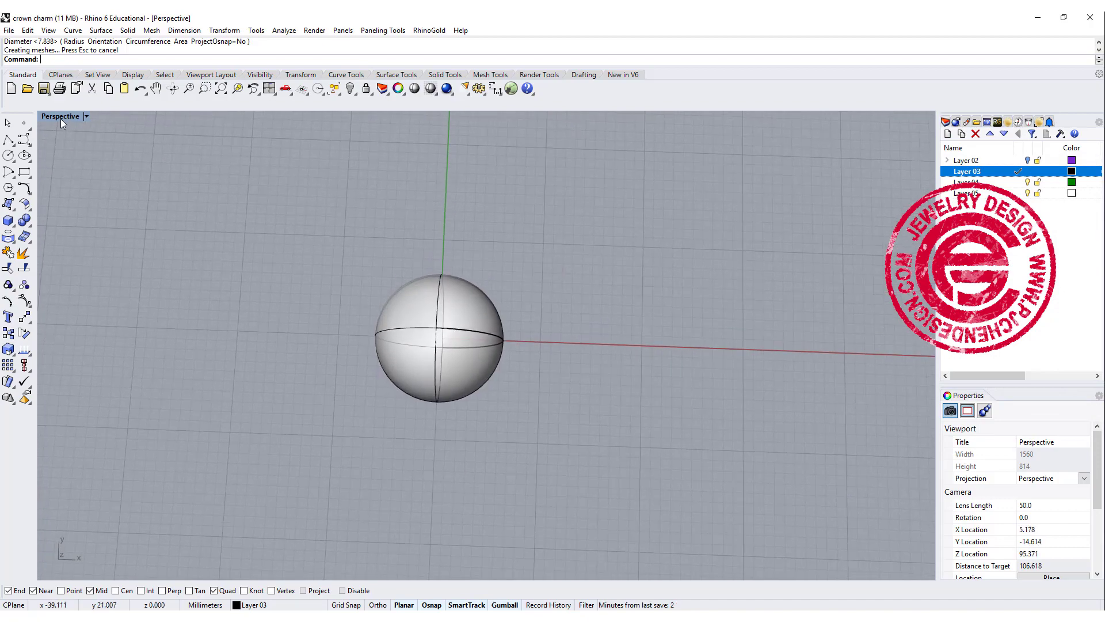
# Step: Select the sphere and display its control points
pyautogui.moveTo(260, 182)
pyautogui.mouseDown(button='right')
pyautogui.moveTo(466, 243)
pyautogui.moveTo(714, 249)
pyautogui.moveTo(595, 294)
pyautogui.mouseUp(button='right')
pyautogui.scroll(3, 461, 254)
pyautogui.click(461, 254)
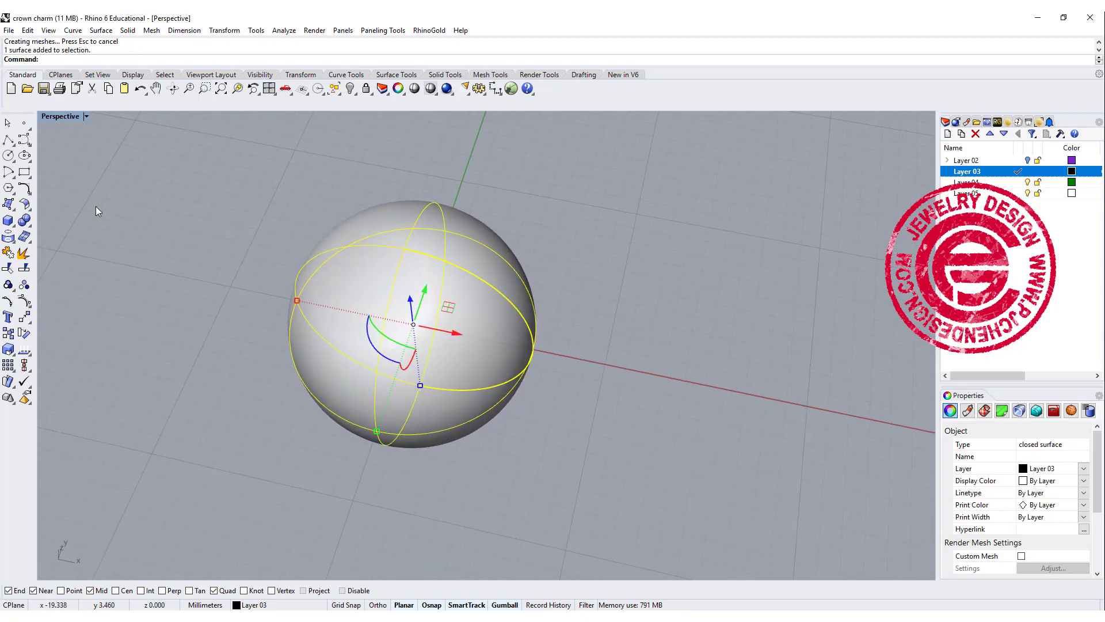
pyautogui.click(23, 301)
pyautogui.moveTo(362, 250); pyautogui.dragTo(585, 194, button='right')
pyautogui.moveTo(407, 262); pyautogui.dragTo(315, 186, button='right')
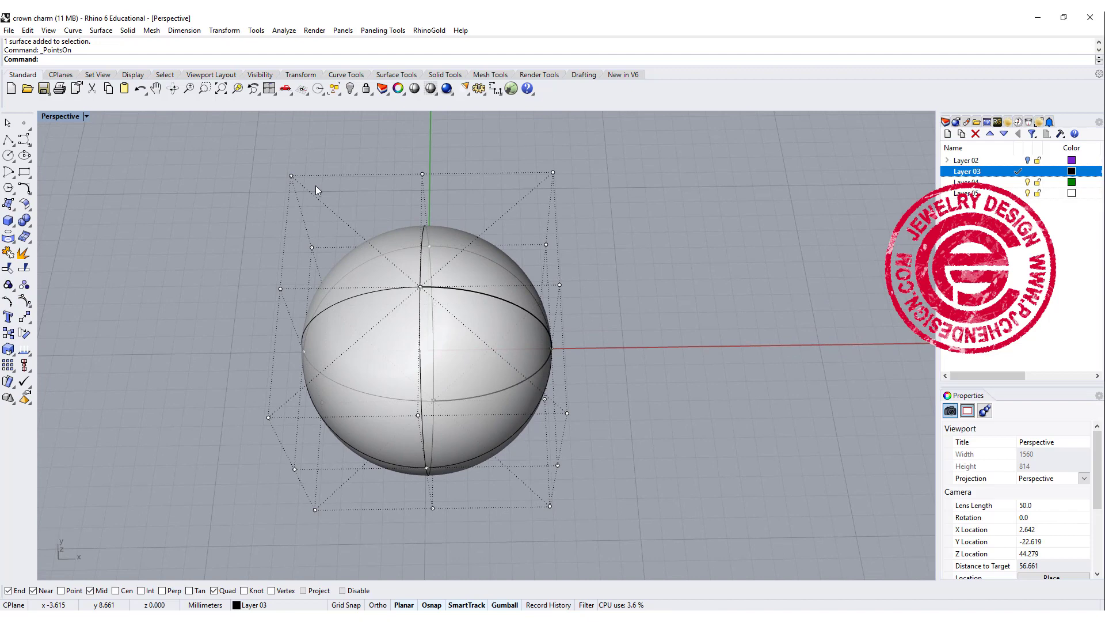
# Step: Maximize the Top viewport and select the sphere there
pyautogui.doubleClick(54, 117)
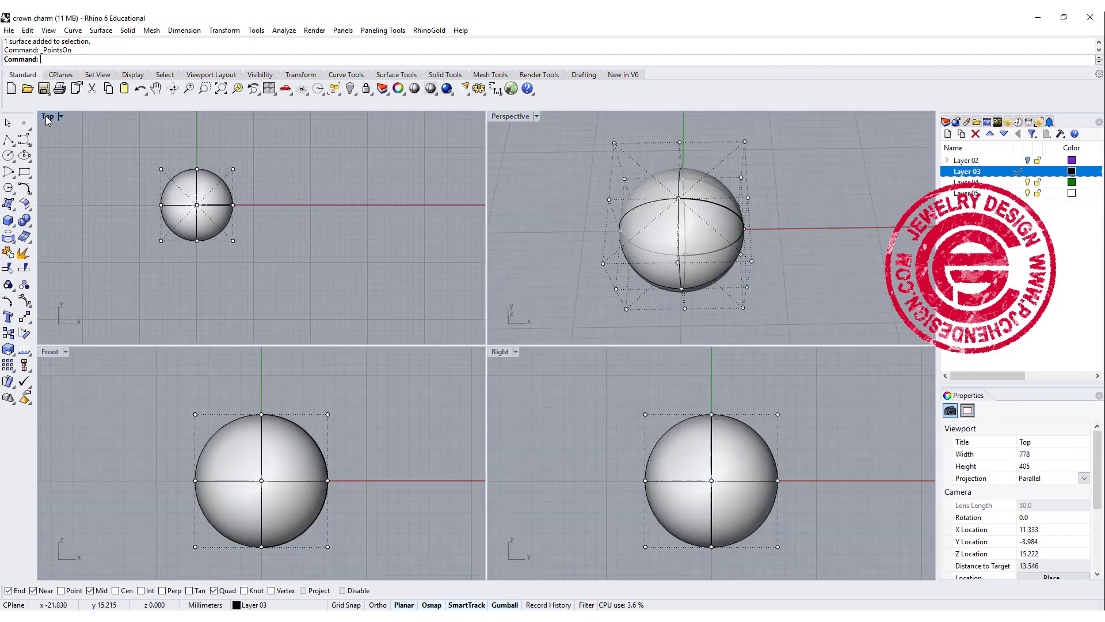
pyautogui.doubleClick(48, 116)
pyautogui.moveTo(313, 257); pyautogui.dragTo(358, 260, button='right')
pyautogui.click(416, 249)
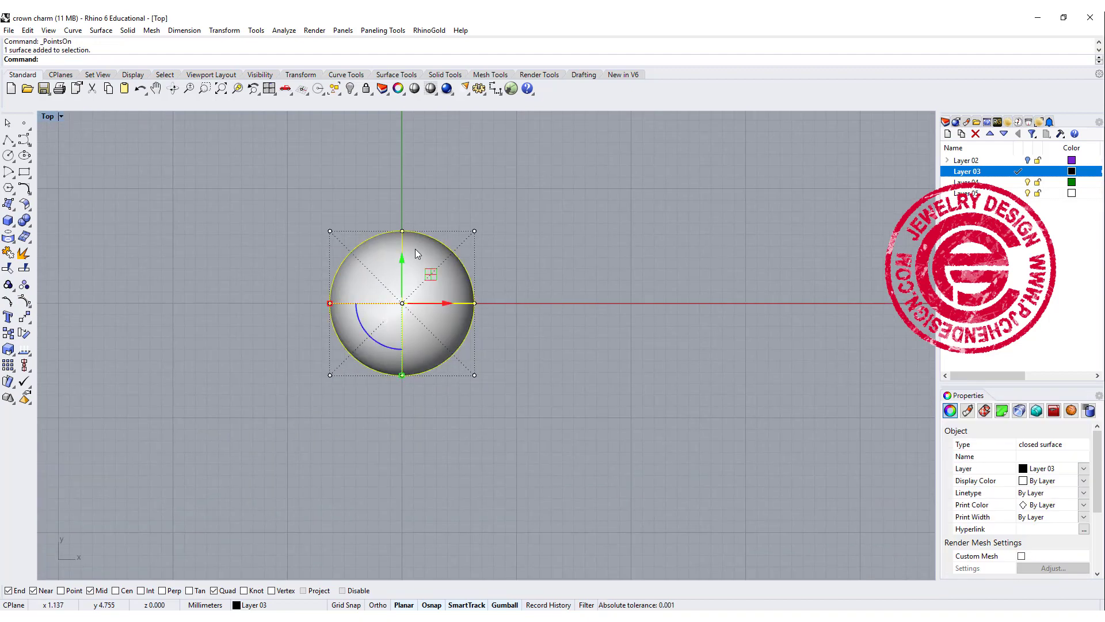
pyautogui.write('rebuild')
# Step: Rebuild the sphere with U point count 16, V count 7 and degree 3
pyautogui.press('Return')
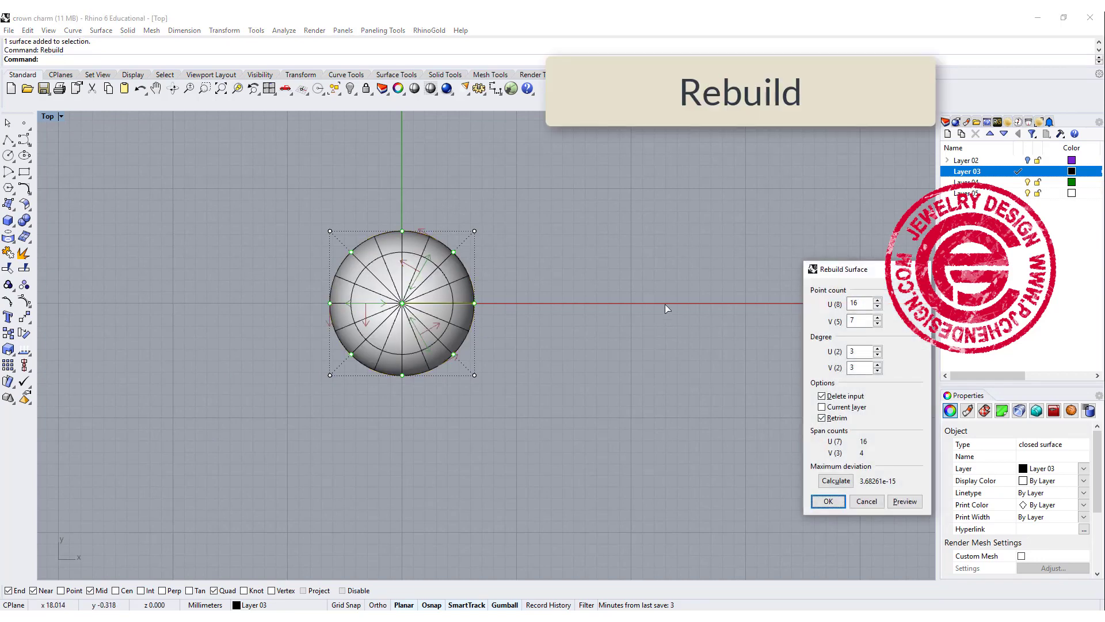
pyautogui.moveTo(846, 271); pyautogui.dragTo(744, 237)
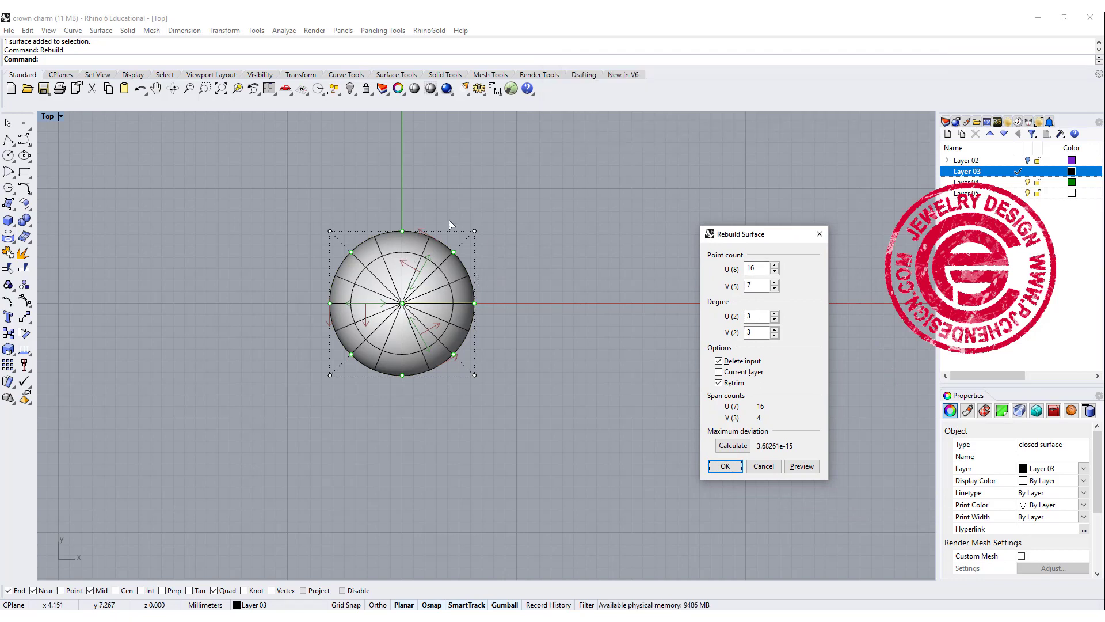
pyautogui.click(763, 281)
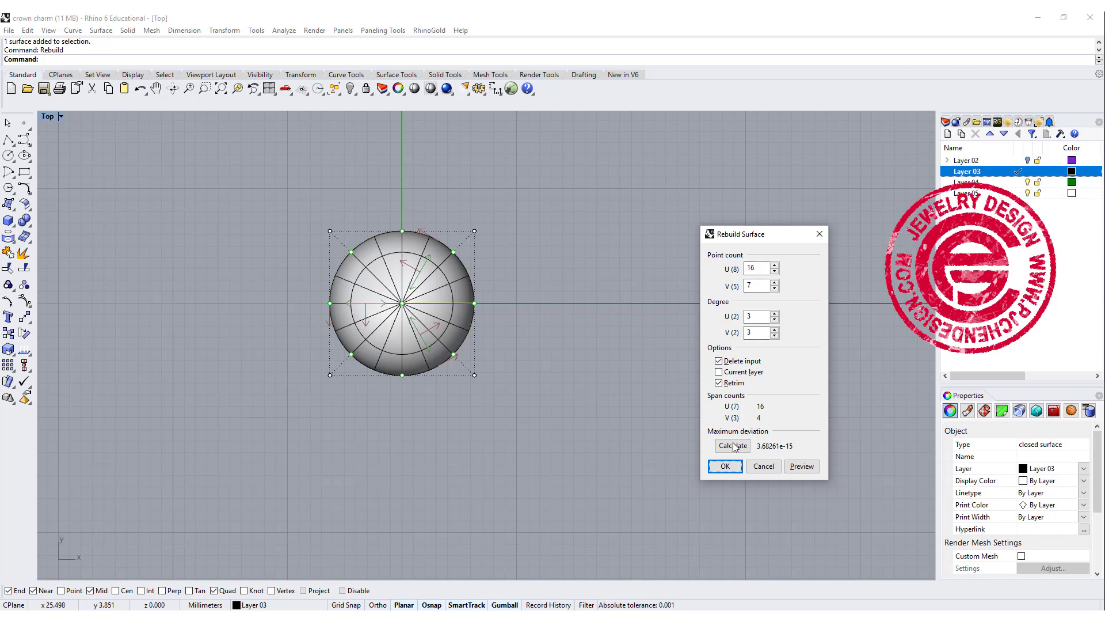
pyautogui.click(725, 466)
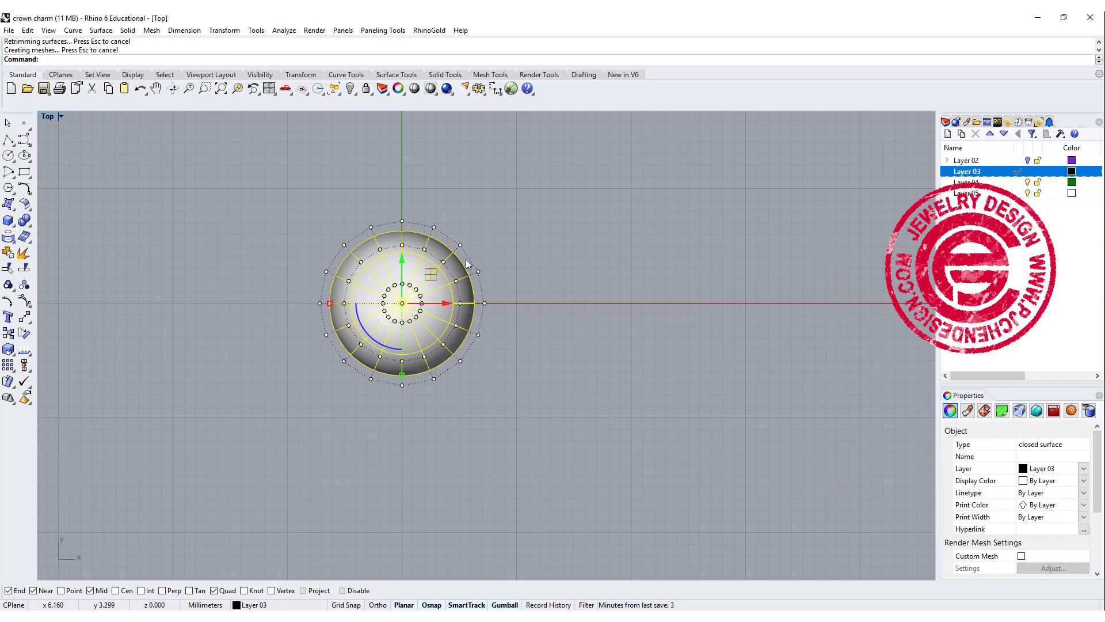
# Step: Select the sphere's right, top, left and bottom edge control points
pyautogui.click(508, 276)
pyautogui.scroll(2, 499, 289)
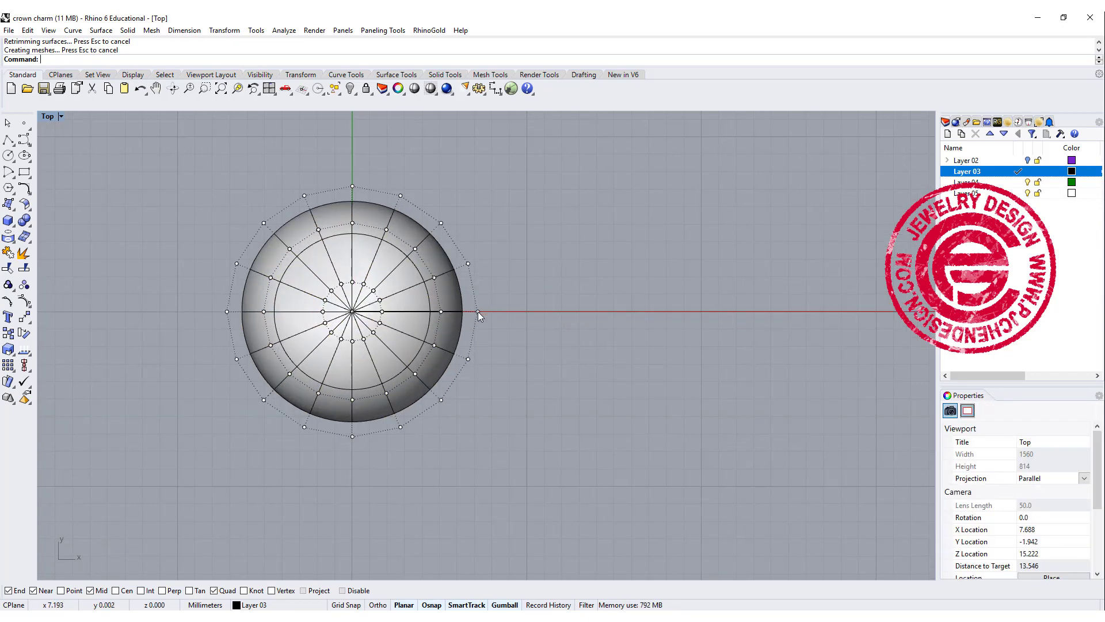
pyautogui.click(478, 312)
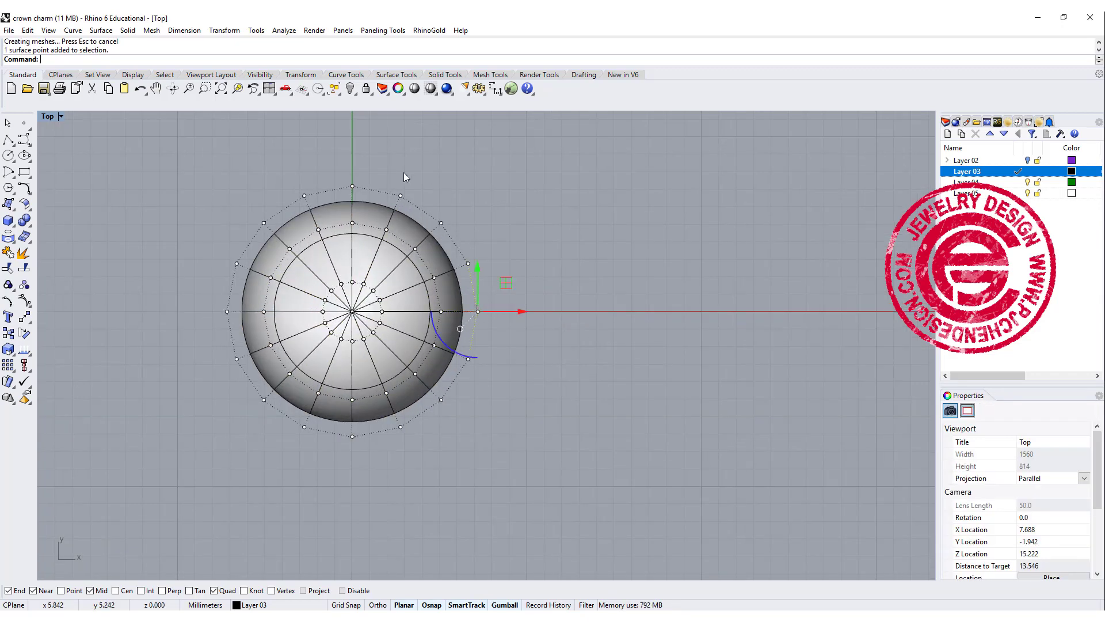
pyautogui.keyDown('shift'); pyautogui.click(353, 186); pyautogui.keyUp('shift')
pyautogui.keyDown('shift'); pyautogui.click(226, 310); pyautogui.keyUp('shift')
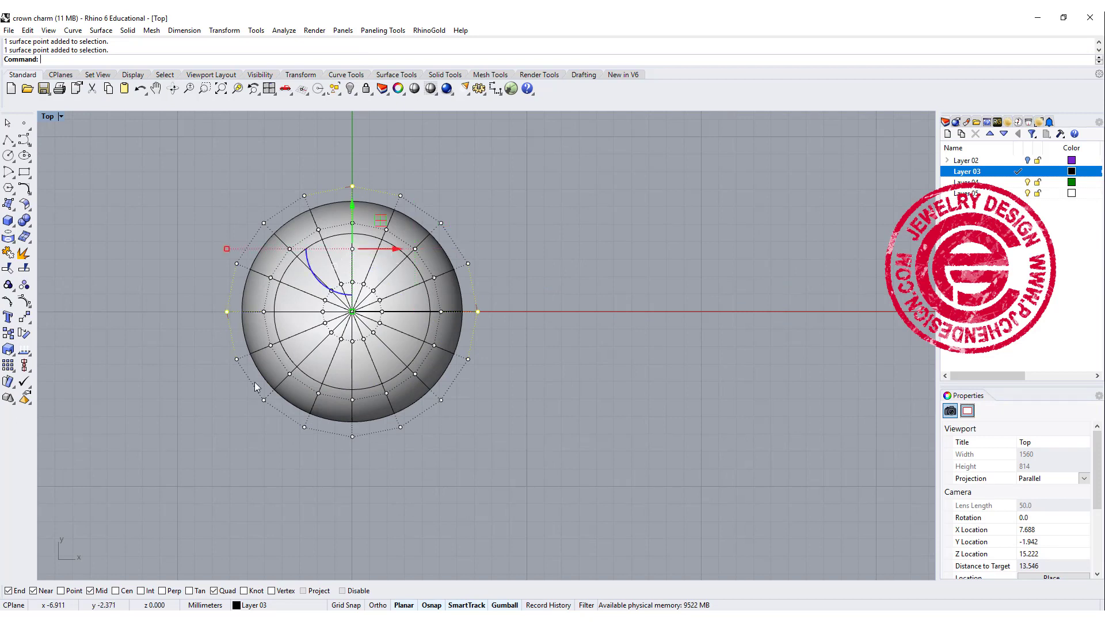
pyautogui.keyDown('shift'); pyautogui.click(353, 437); pyautogui.keyUp('shift')
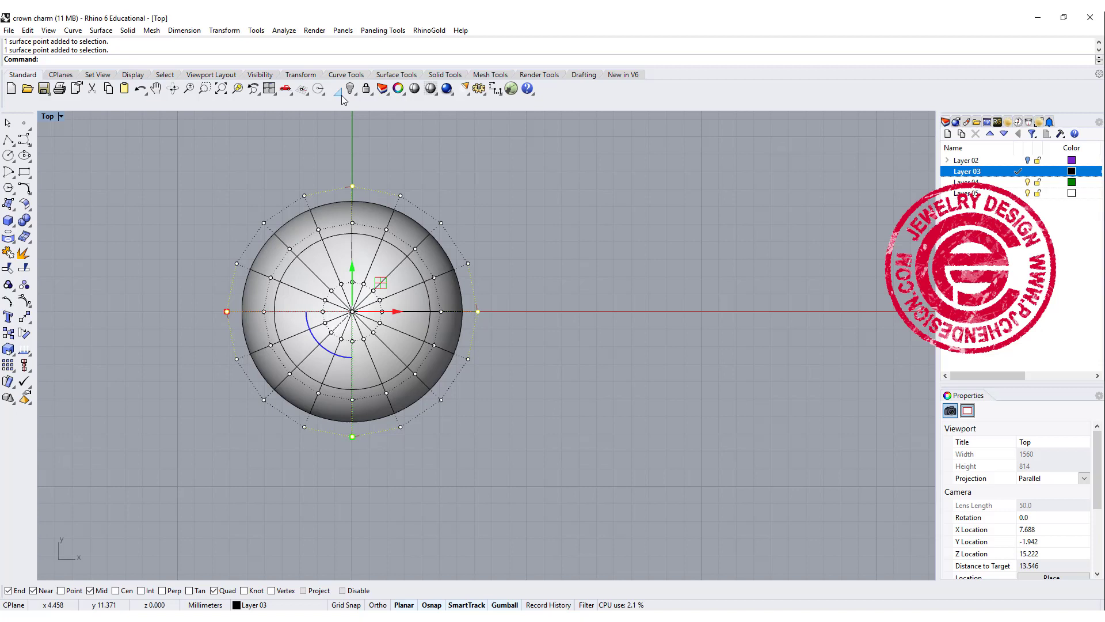
# Step: Extend those four points into full V-direction rows with a floating Select Points toolbar
pyautogui.click(341, 96)
pyautogui.moveTo(346, 102); pyautogui.dragTo(525, 126)
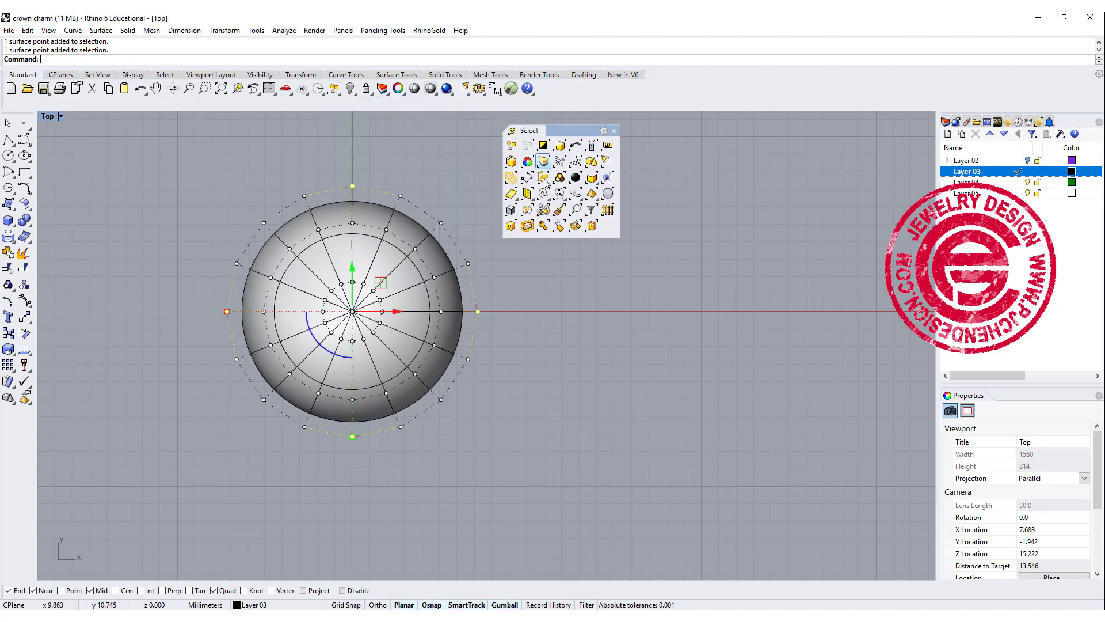
pyautogui.click(559, 194)
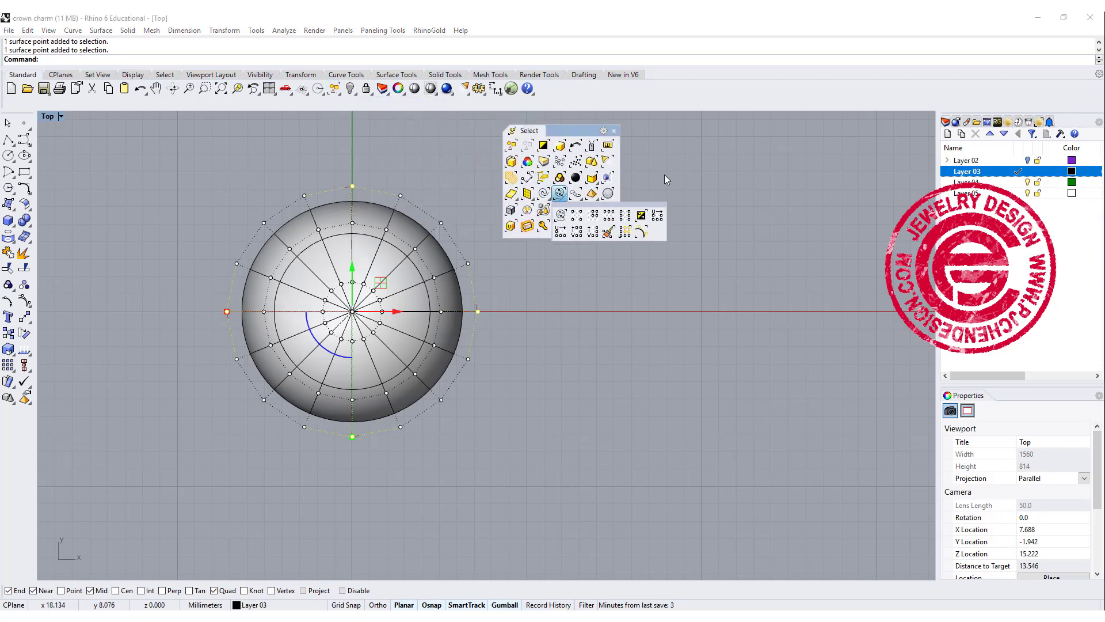
pyautogui.moveTo(643, 208); pyautogui.dragTo(690, 138)
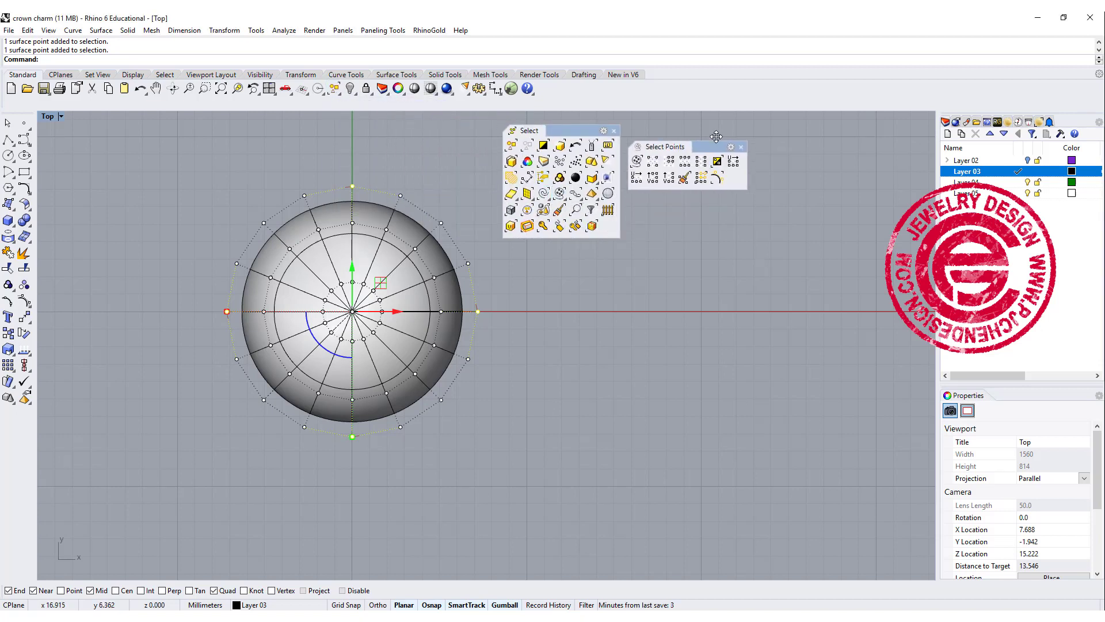
pyautogui.click(613, 130)
pyautogui.moveTo(706, 148); pyautogui.dragTo(608, 135)
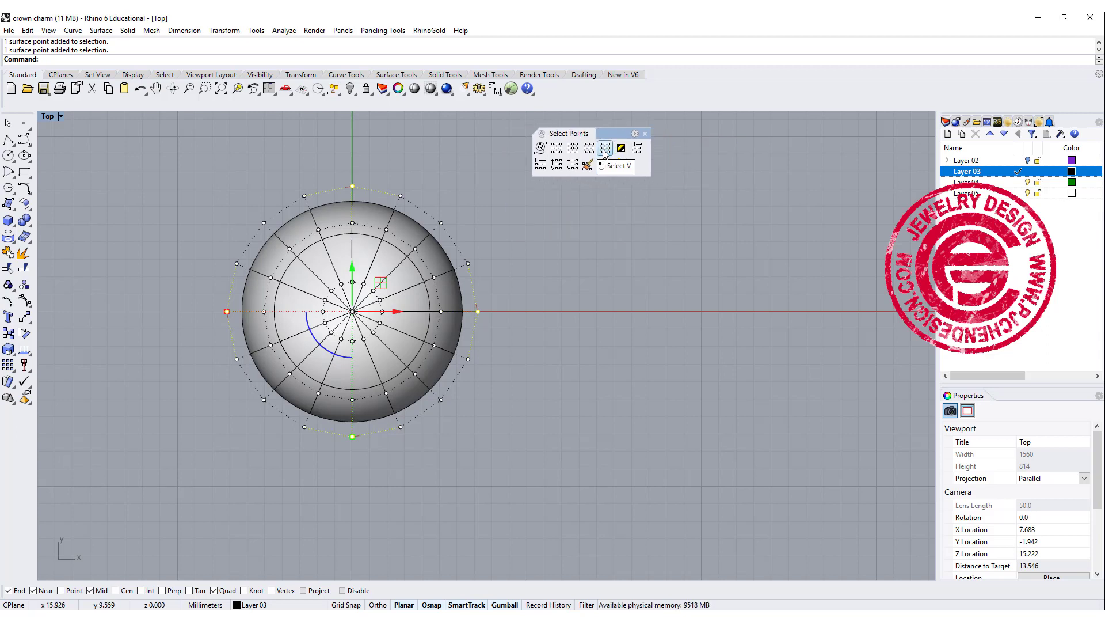
pyautogui.click(605, 151)
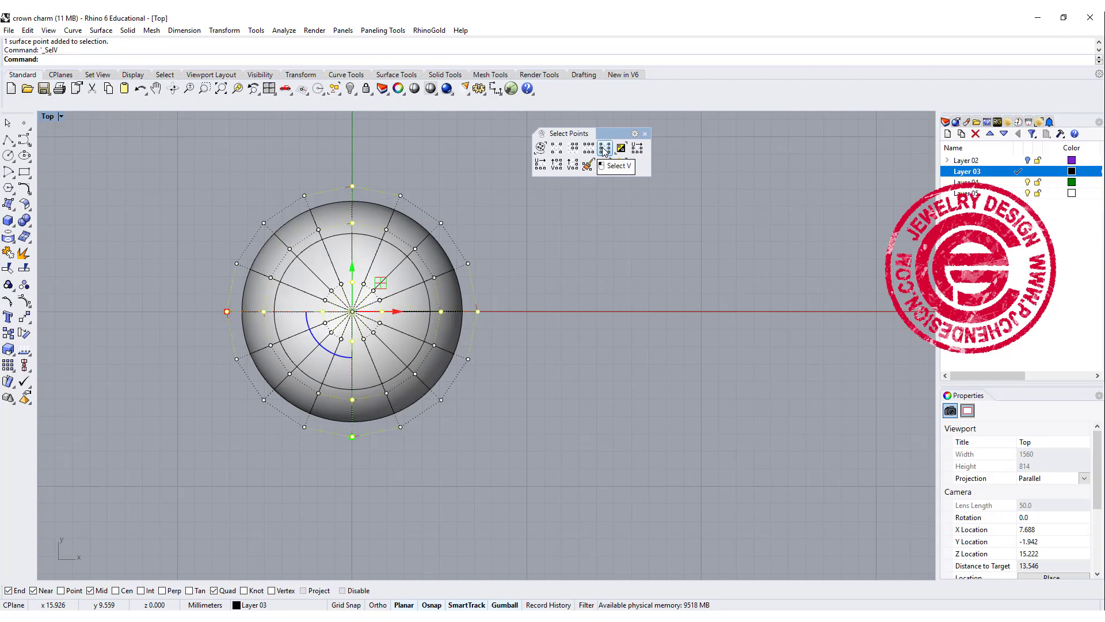
# Step: Scale the selected meridian points to pinch the sphere into a lobed, pumpkin-like form
pyautogui.moveTo(605, 216)
pyautogui.mouseDown(button='right')
pyautogui.moveTo(595, 316)
pyautogui.moveTo(584, 260)
pyautogui.moveTo(361, 317)
pyautogui.mouseUp(button='right')
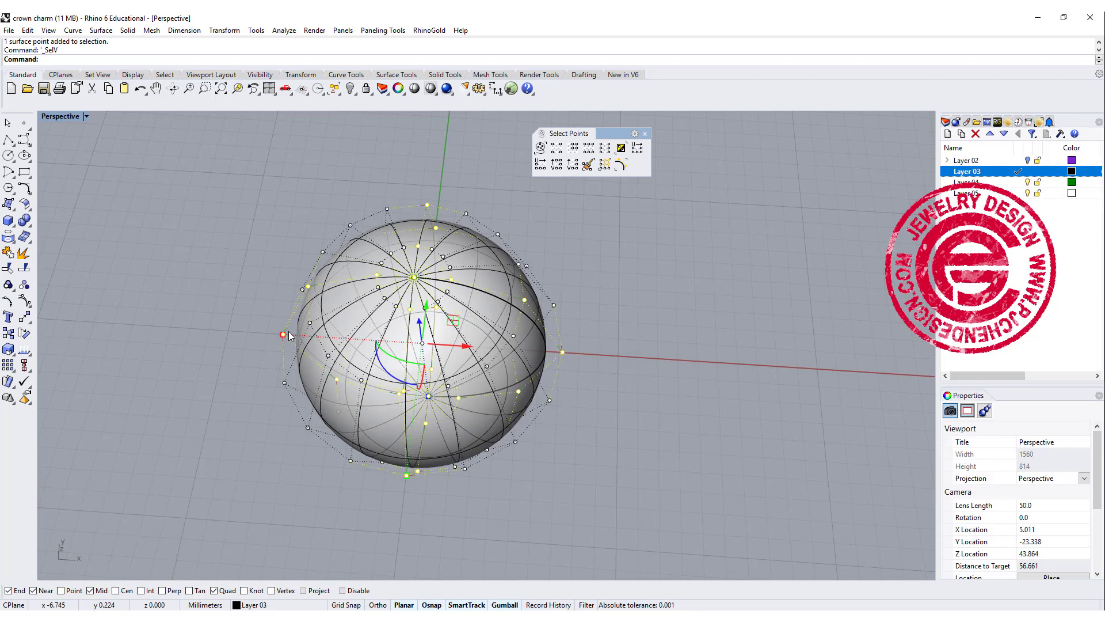
pyautogui.moveTo(283, 334); pyautogui.dragTo(304, 338)
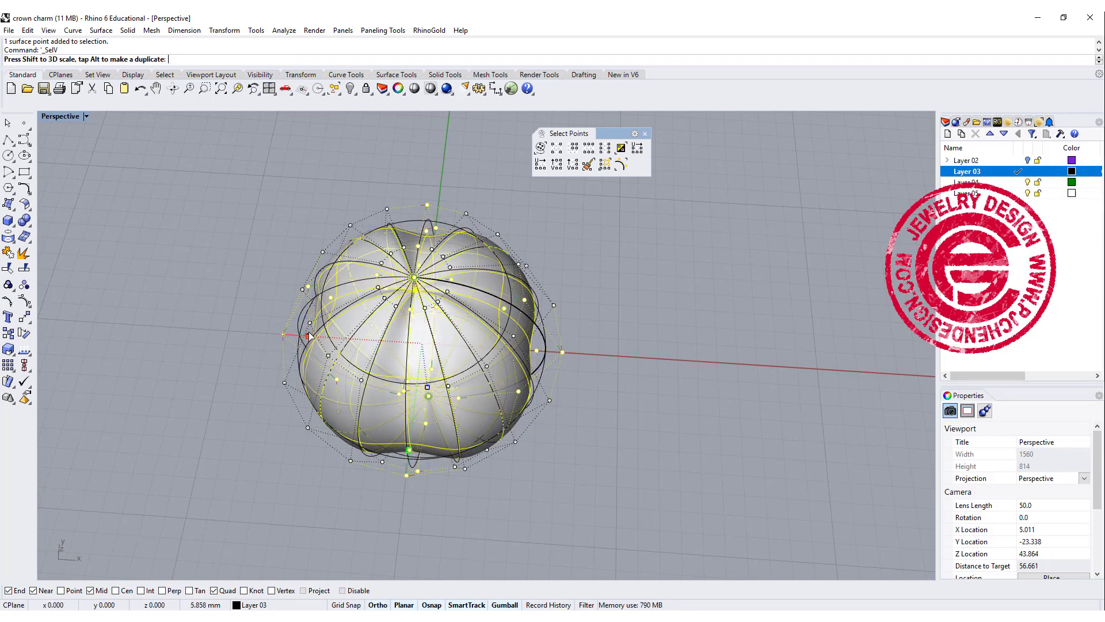
pyautogui.moveTo(305, 338); pyautogui.dragTo(309, 336)
pyautogui.scroll(-2, 259, 277)
pyautogui.scroll(-2, 346, 311)
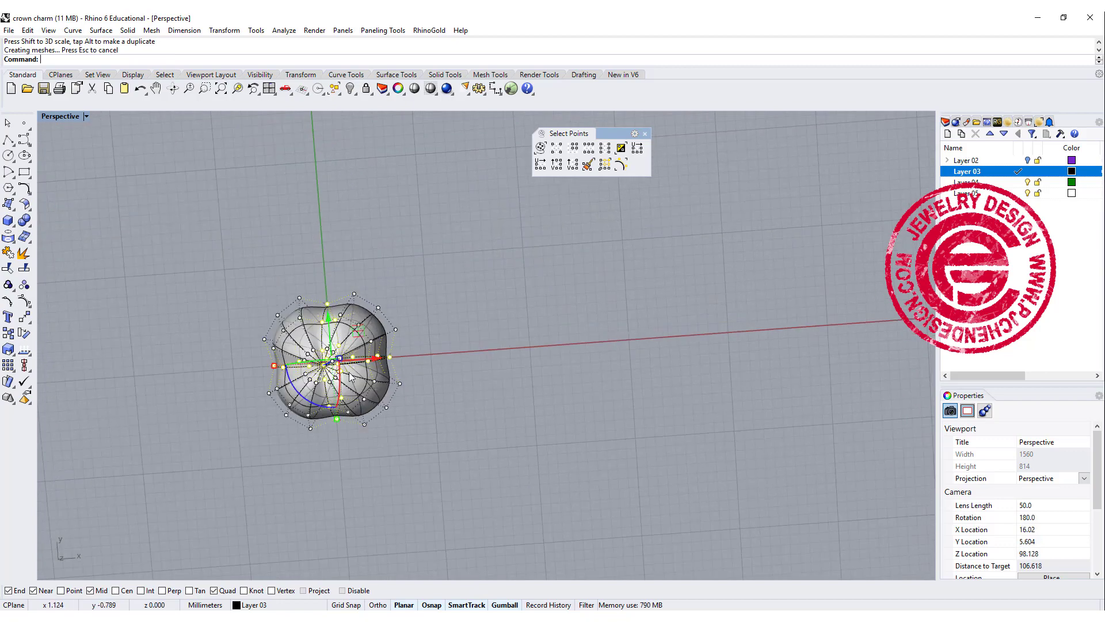
pyautogui.scroll(-2, 393, 340)
pyautogui.moveTo(441, 364); pyautogui.dragTo(461, 239, button='right')
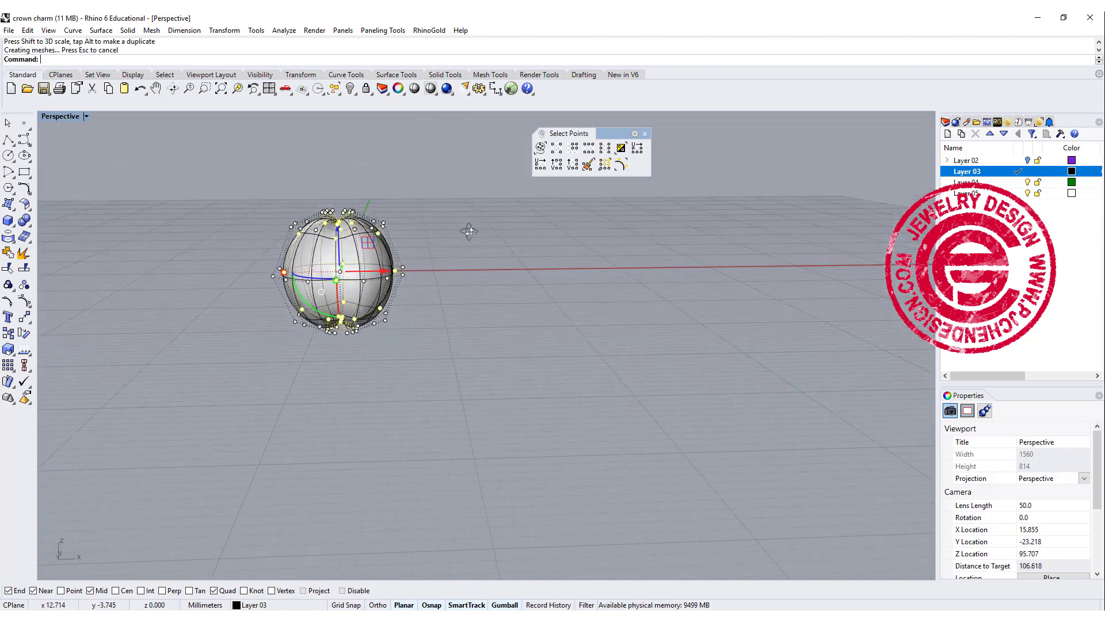
pyautogui.scroll(10, 363, 228)
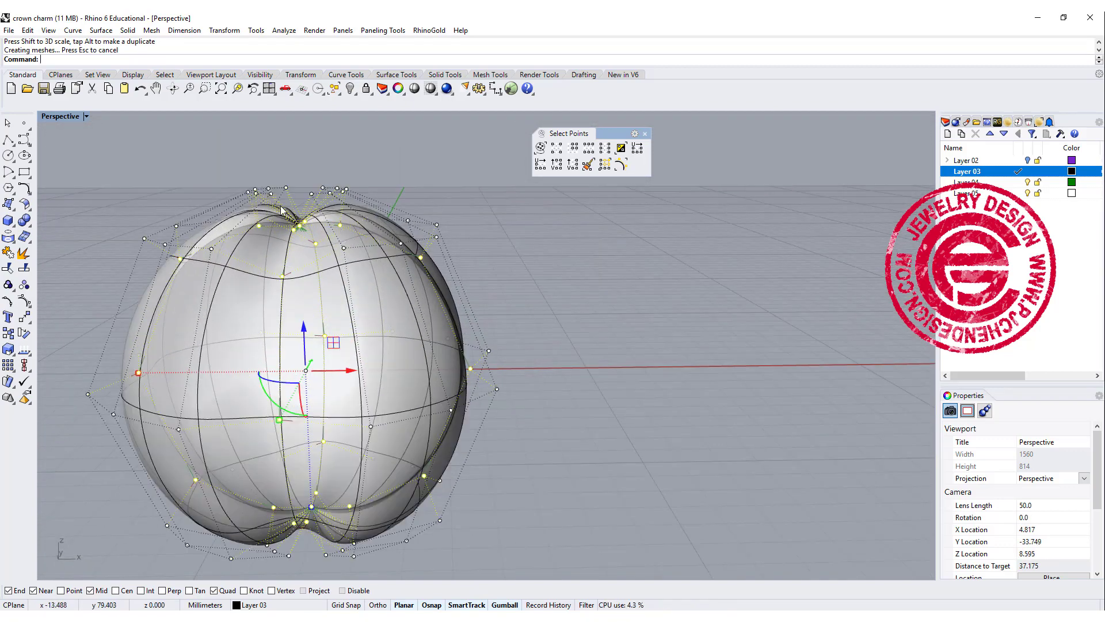
pyautogui.moveTo(430, 251); pyautogui.dragTo(539, 290, button='right')
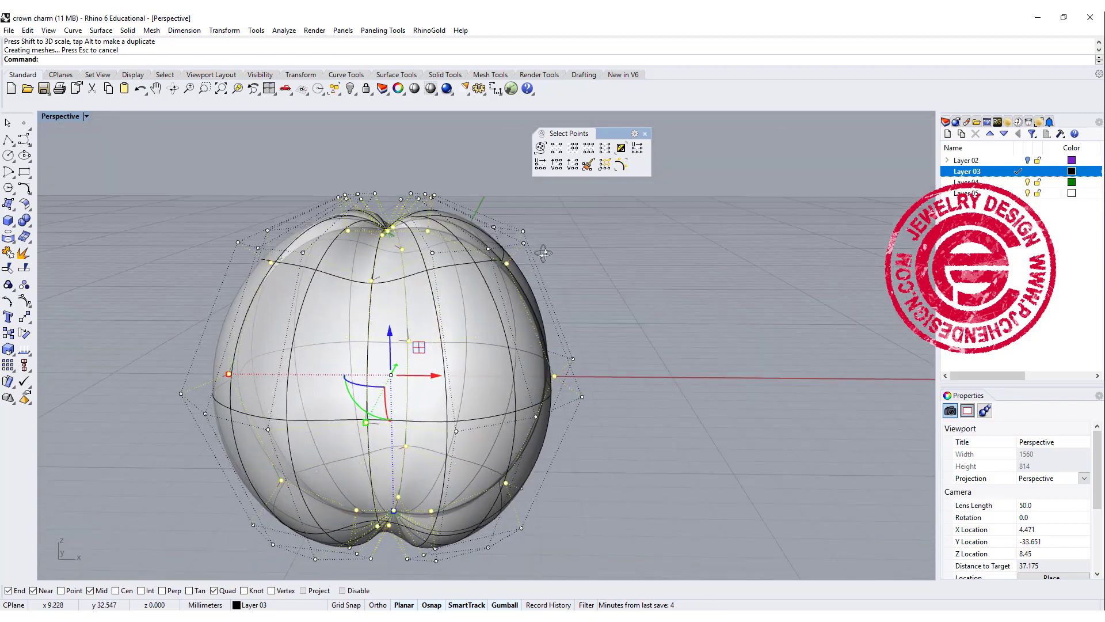
pyautogui.moveTo(538, 289); pyautogui.dragTo(545, 279, button='right')
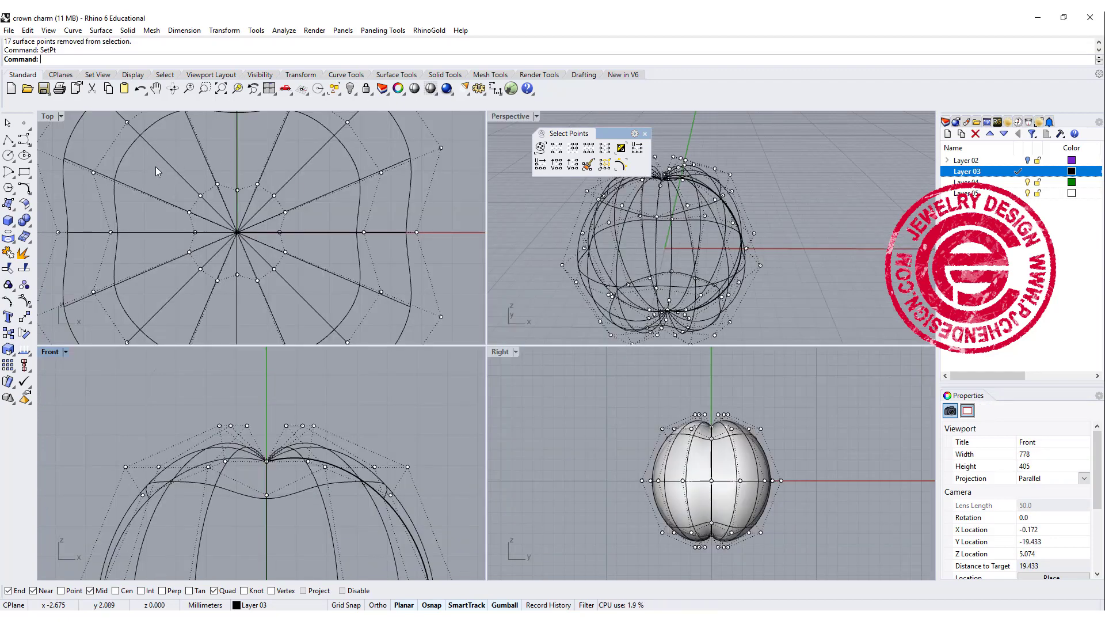
# Step: Window-select the central control points, then remove the bottom ring from the selection
pyautogui.moveTo(156, 164); pyautogui.dragTo(296, 299)
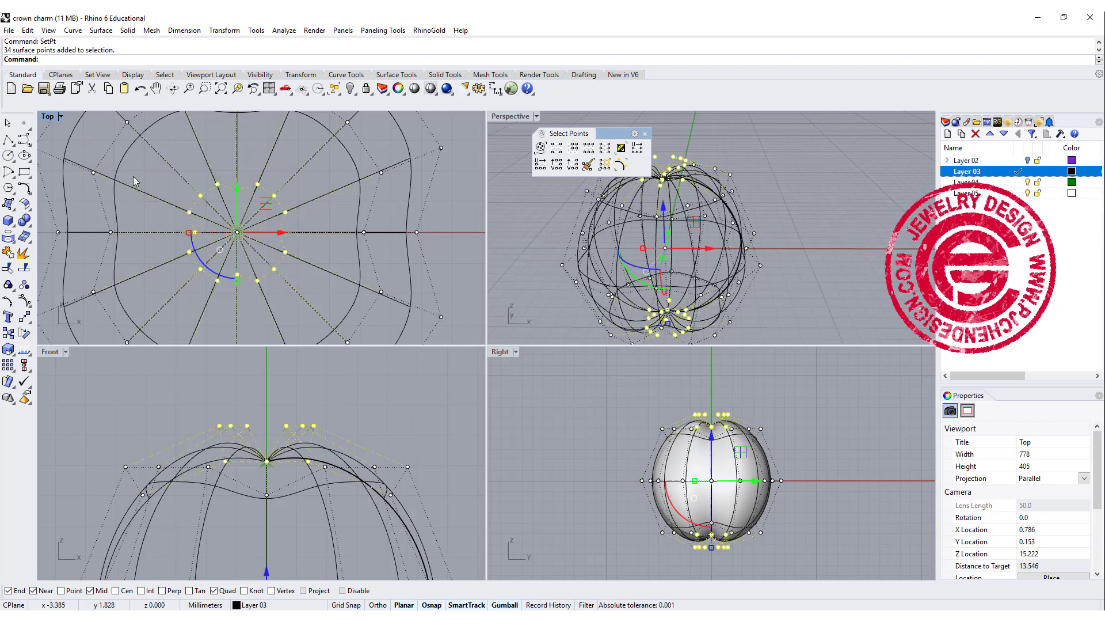
pyautogui.scroll(-2, 306, 392)
pyautogui.scroll(-1, 307, 393)
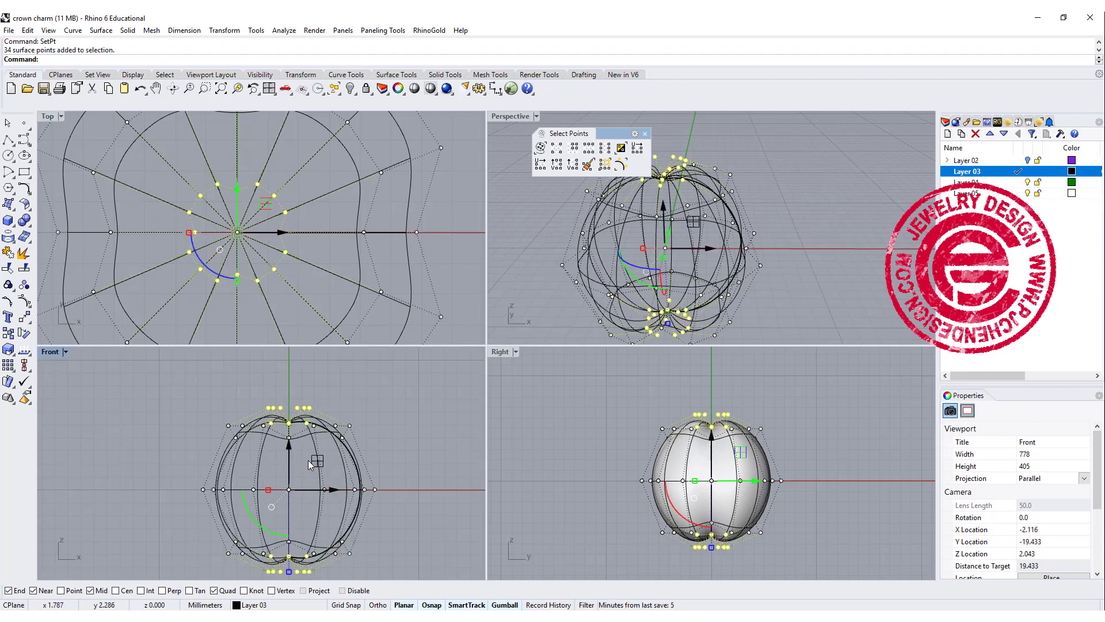
pyautogui.scroll(-1, 309, 460)
pyautogui.moveTo(145, 514); pyautogui.dragTo(336, 579)
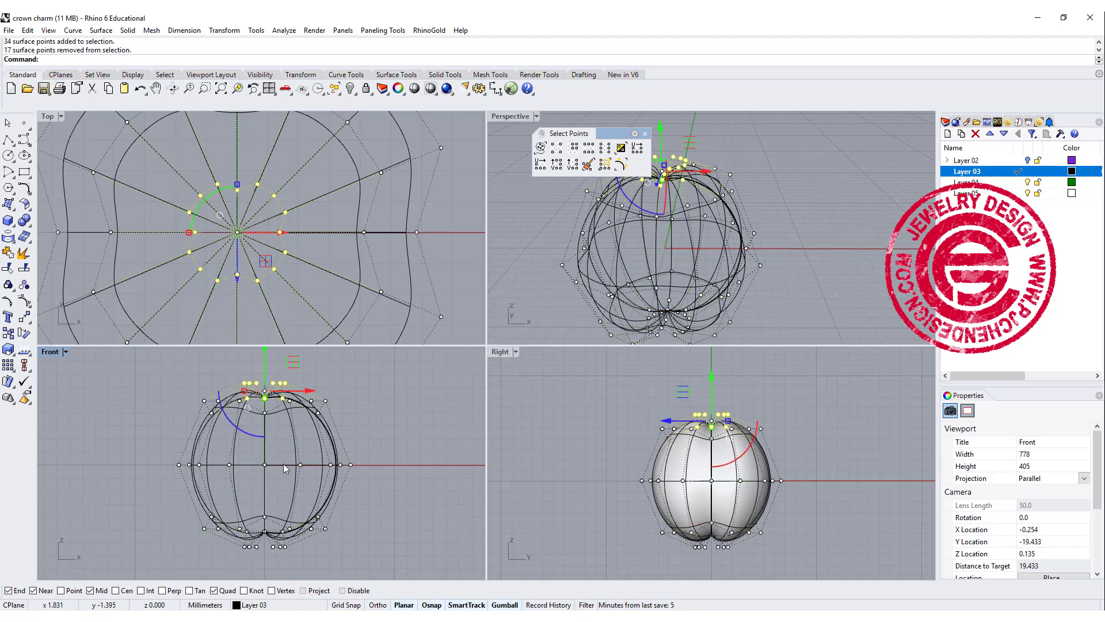
pyautogui.scroll(2, 284, 464)
pyautogui.scroll(1, 280, 455)
pyautogui.scroll(1, 277, 447)
pyautogui.scroll(1, 278, 446)
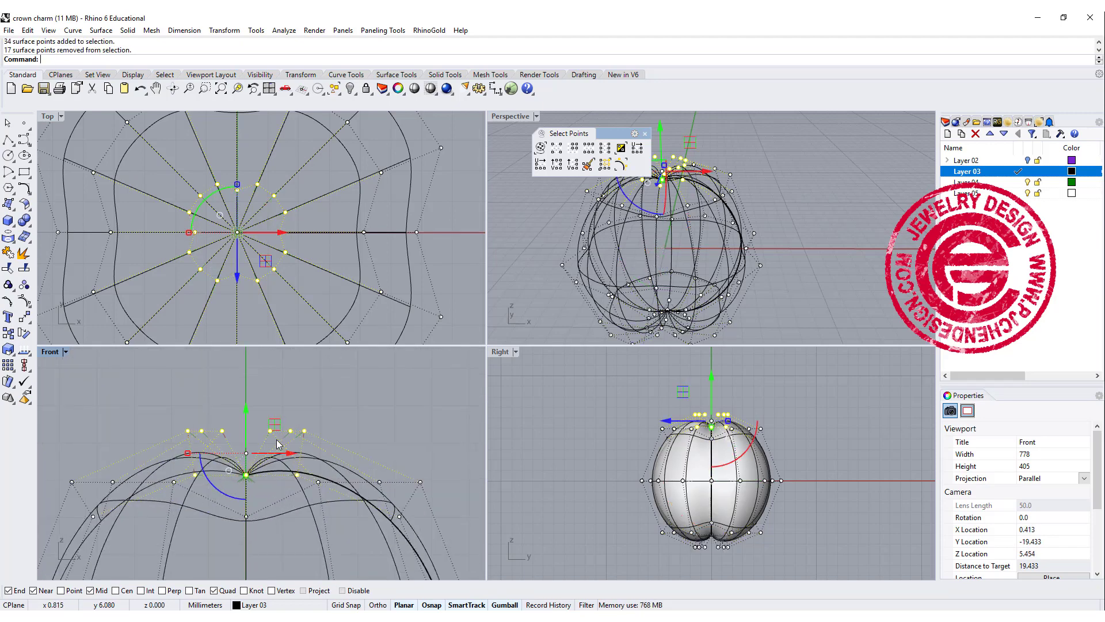
pyautogui.scroll(1, 296, 424)
pyautogui.write('SetPt')
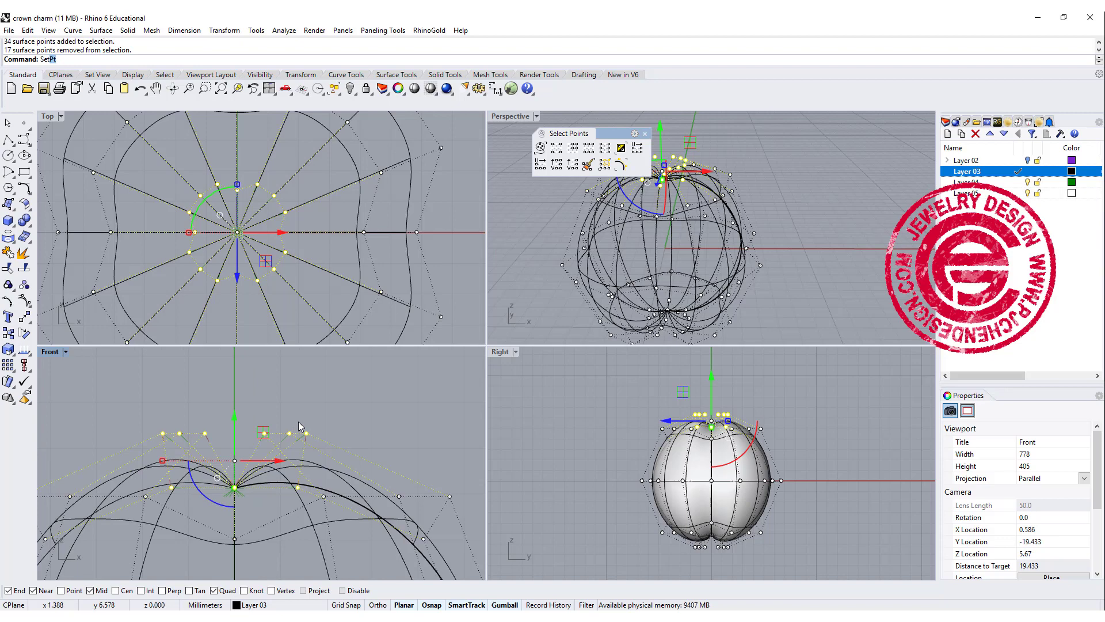
# Step: Move the top control points to one common height with SetPt limited to Z
pyautogui.press('Return')
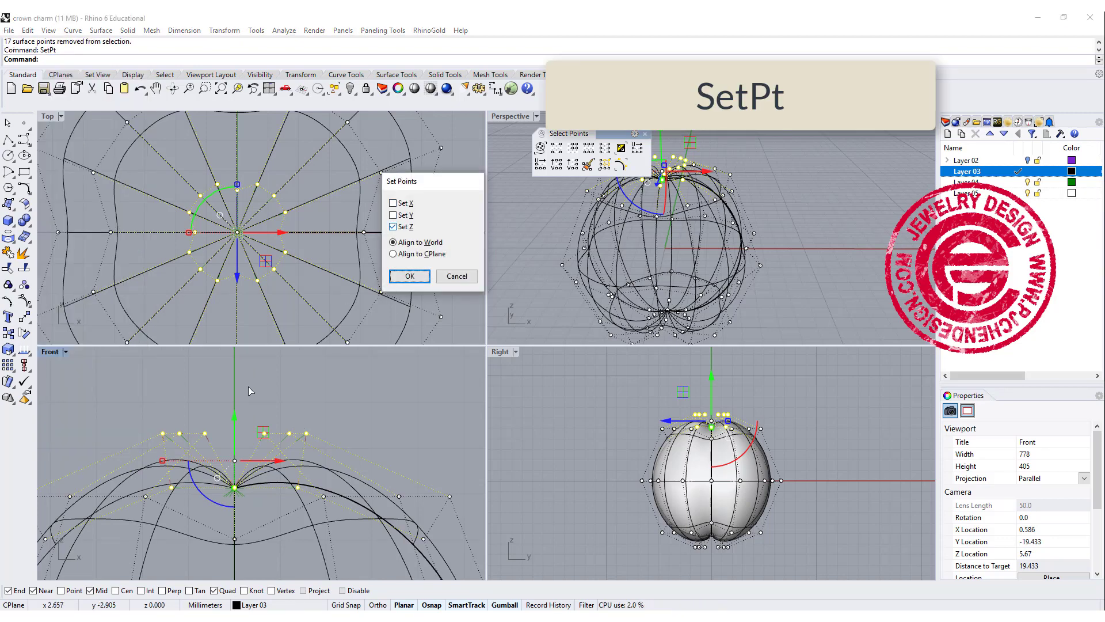
pyautogui.click(410, 276)
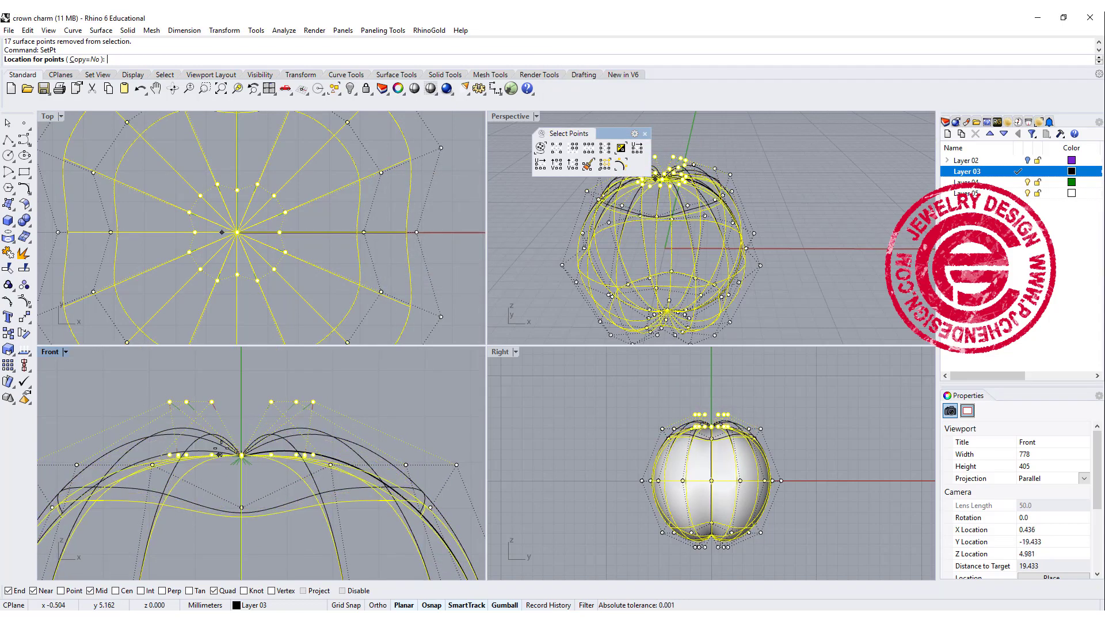
pyautogui.click(217, 453)
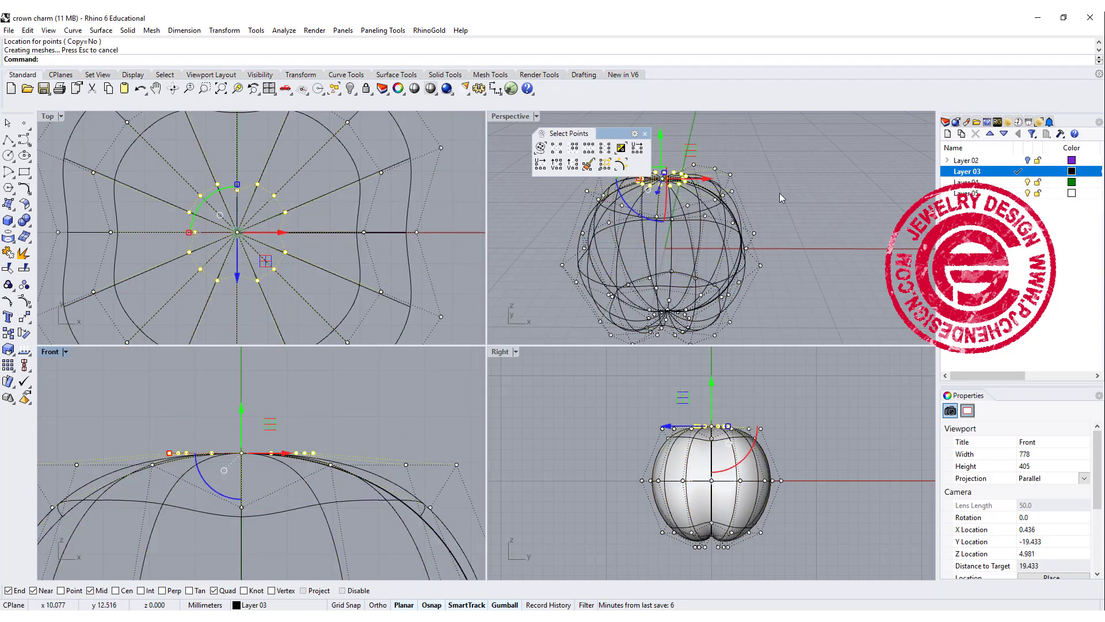
pyautogui.moveTo(780, 198); pyautogui.dragTo(700, 237, button='right')
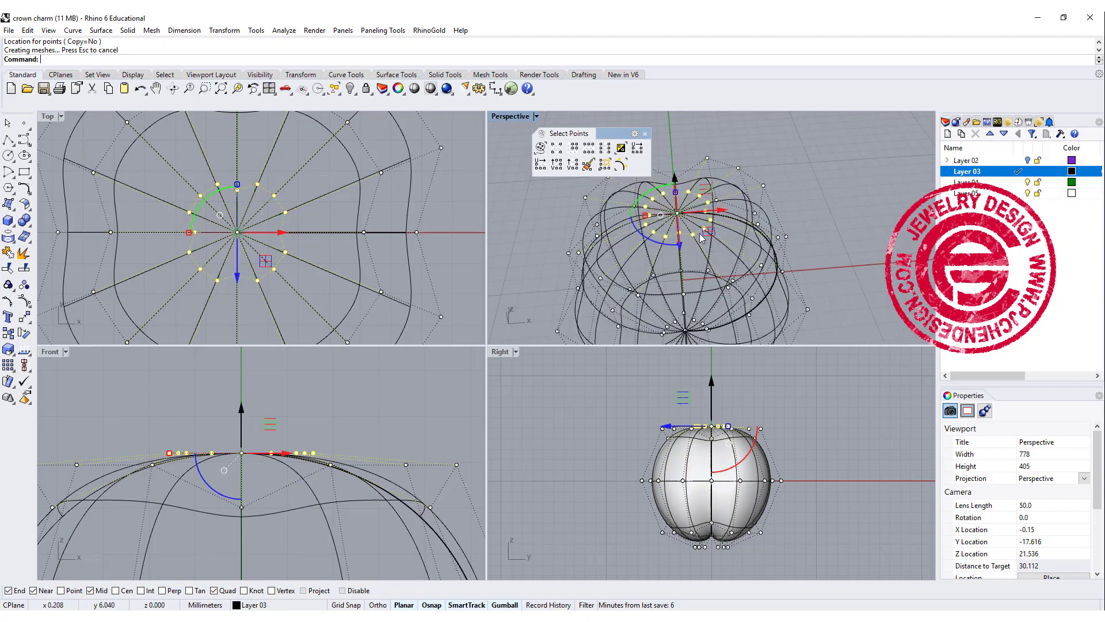
# Step: Switch the Perspective viewport to Ghosted display
pyautogui.click(535, 116)
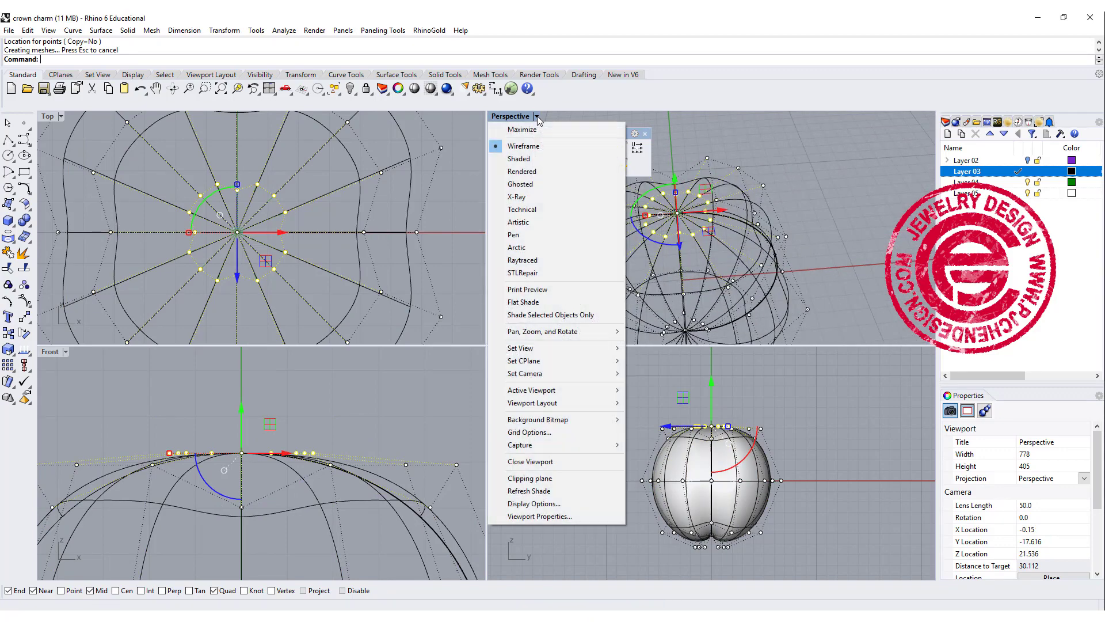
pyautogui.click(530, 184)
pyautogui.moveTo(815, 214)
pyautogui.mouseDown(button='right')
pyautogui.moveTo(836, 169)
pyautogui.moveTo(813, 171)
pyautogui.mouseUp(button='right')
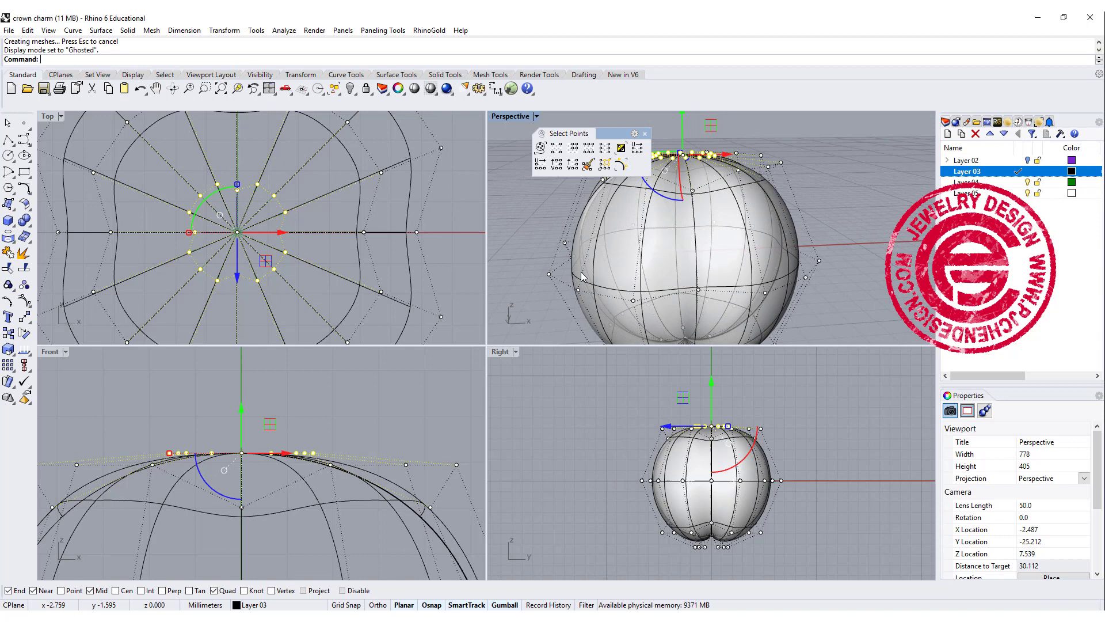
pyautogui.scroll(-2, 332, 438)
pyautogui.scroll(-2, 338, 390)
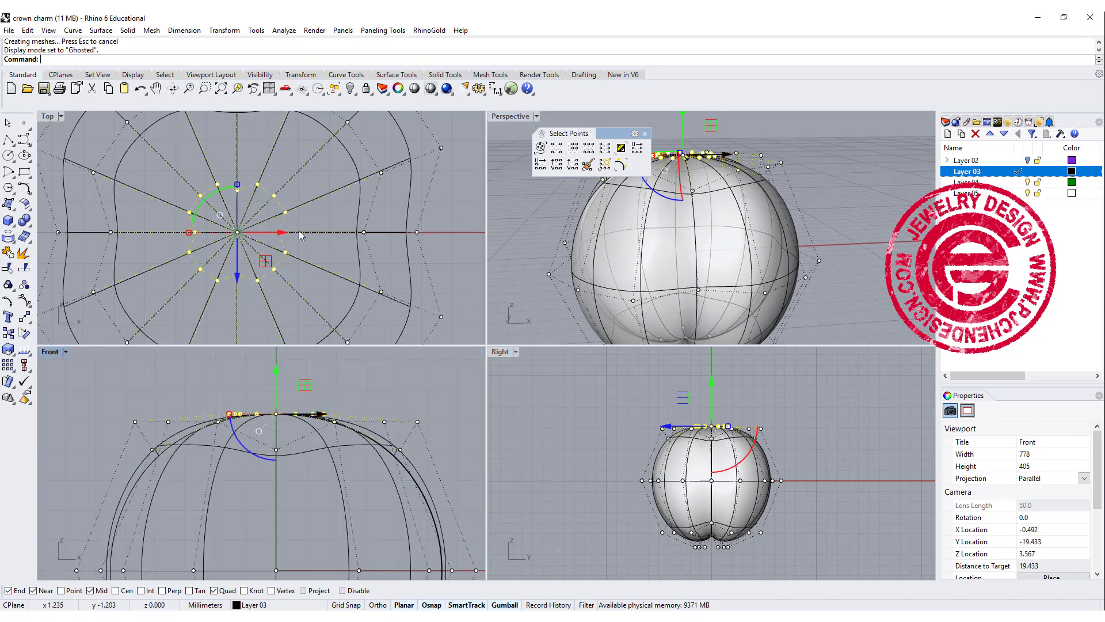
pyautogui.scroll(-2, 299, 231)
pyautogui.scroll(-1, 299, 230)
pyautogui.scroll(-1, 307, 412)
pyautogui.scroll(-2, 307, 412)
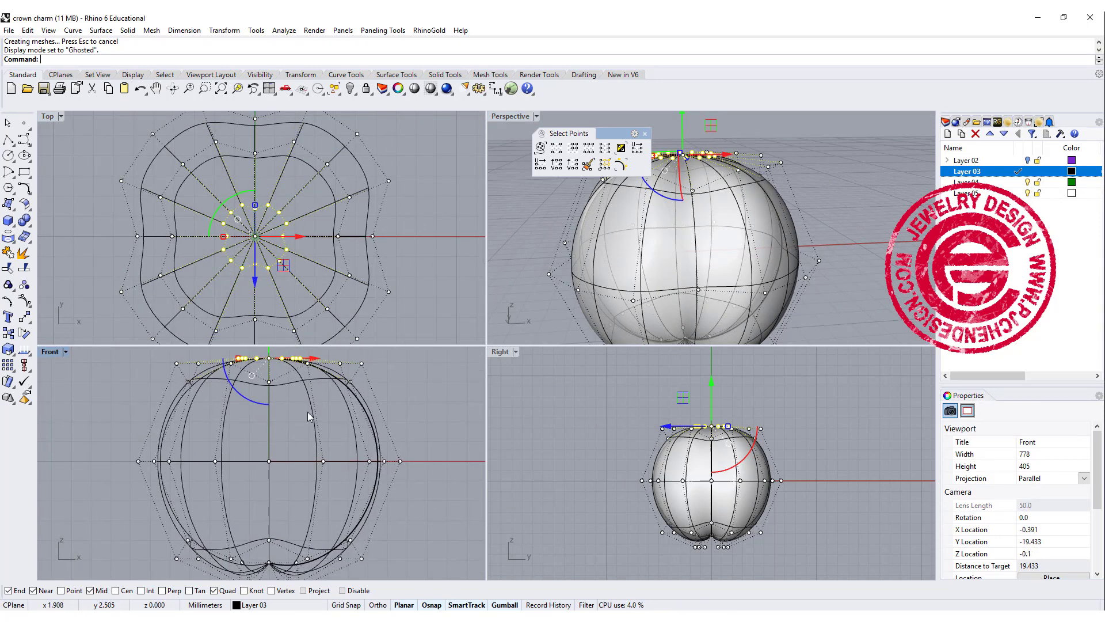
pyautogui.moveTo(308, 413); pyautogui.dragTo(303, 422, button='right')
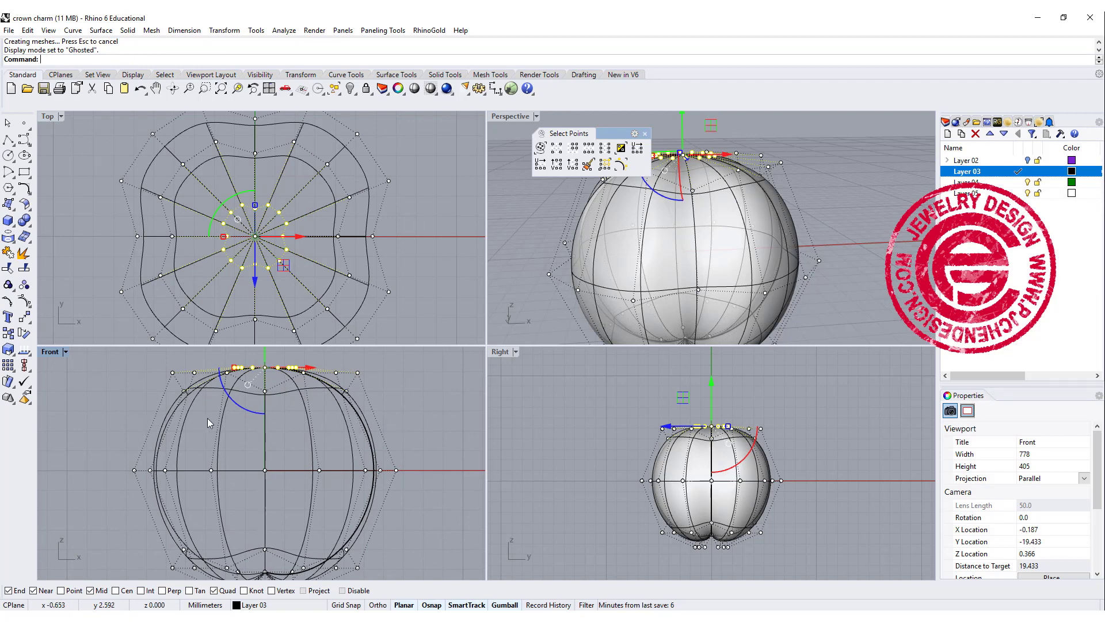
pyautogui.scroll(2, 315, 231)
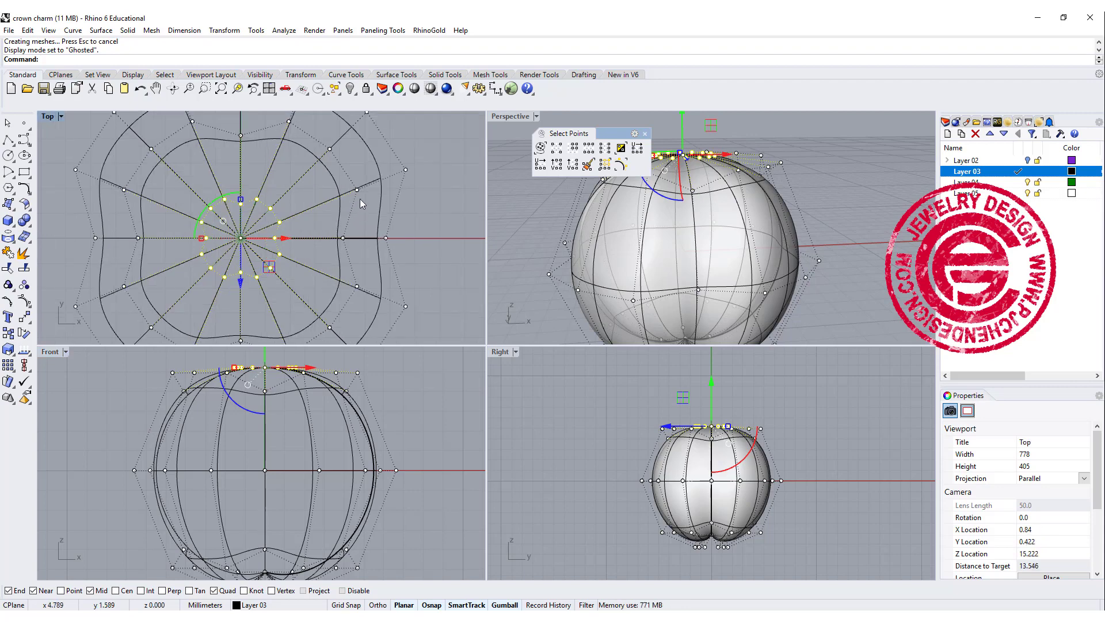
# Step: Select the upper shoulder row of points and scale it outward to widen the body
pyautogui.click(356, 190)
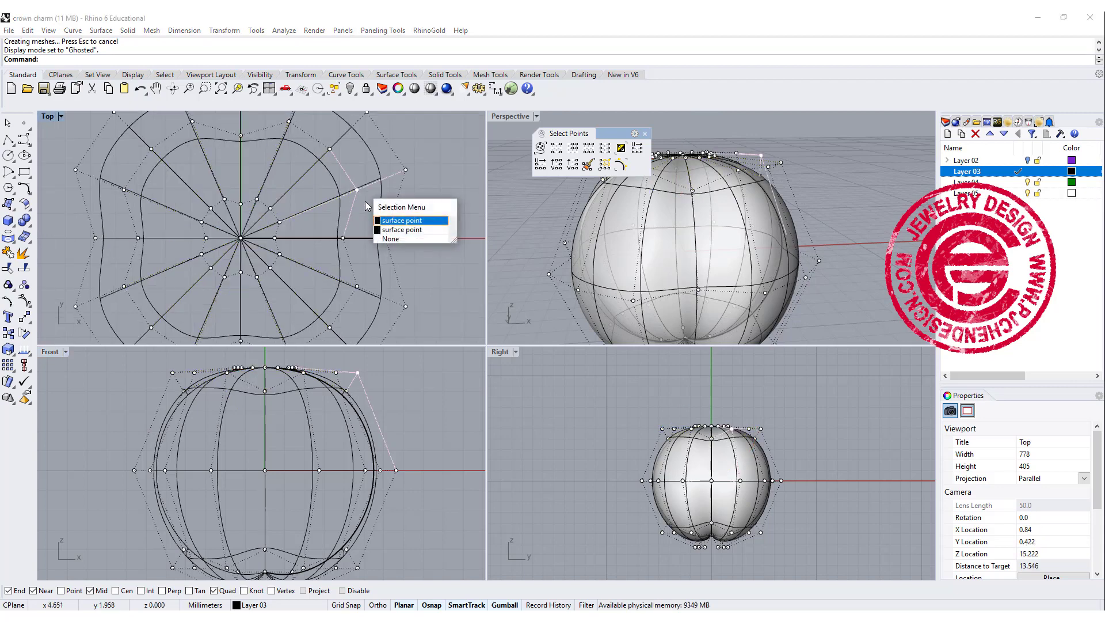
pyautogui.click(391, 222)
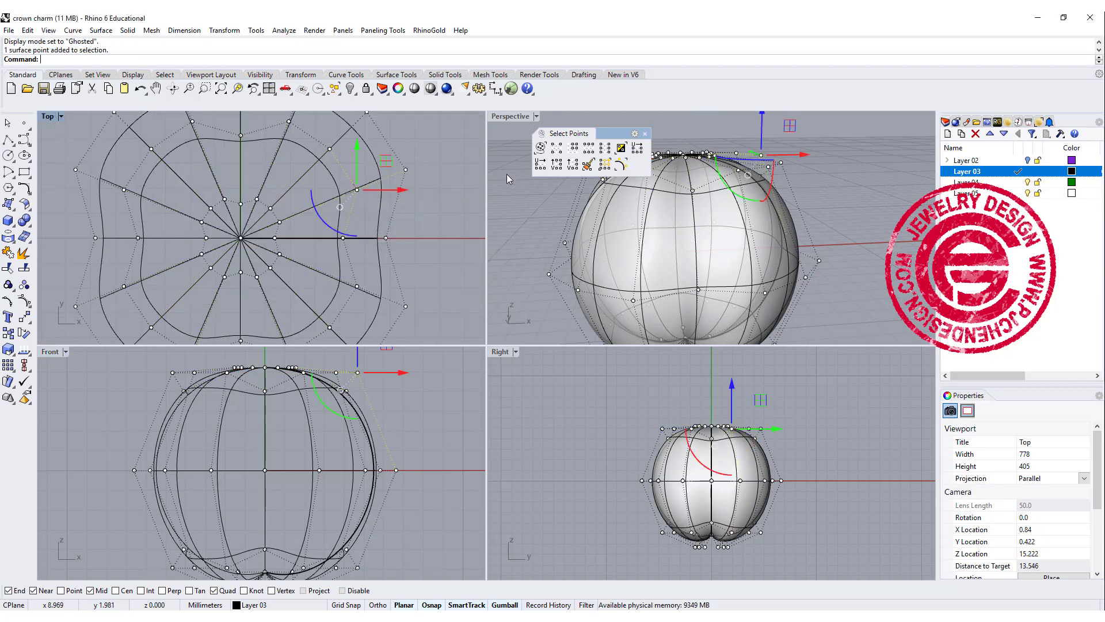
pyautogui.click(589, 149)
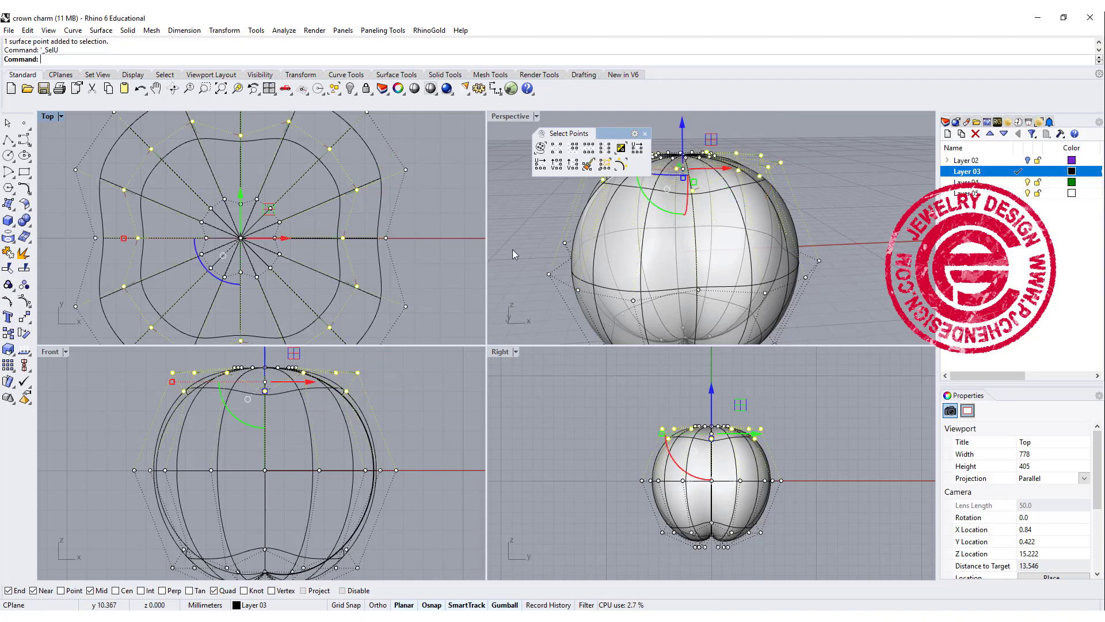
pyautogui.scroll(2, 273, 452)
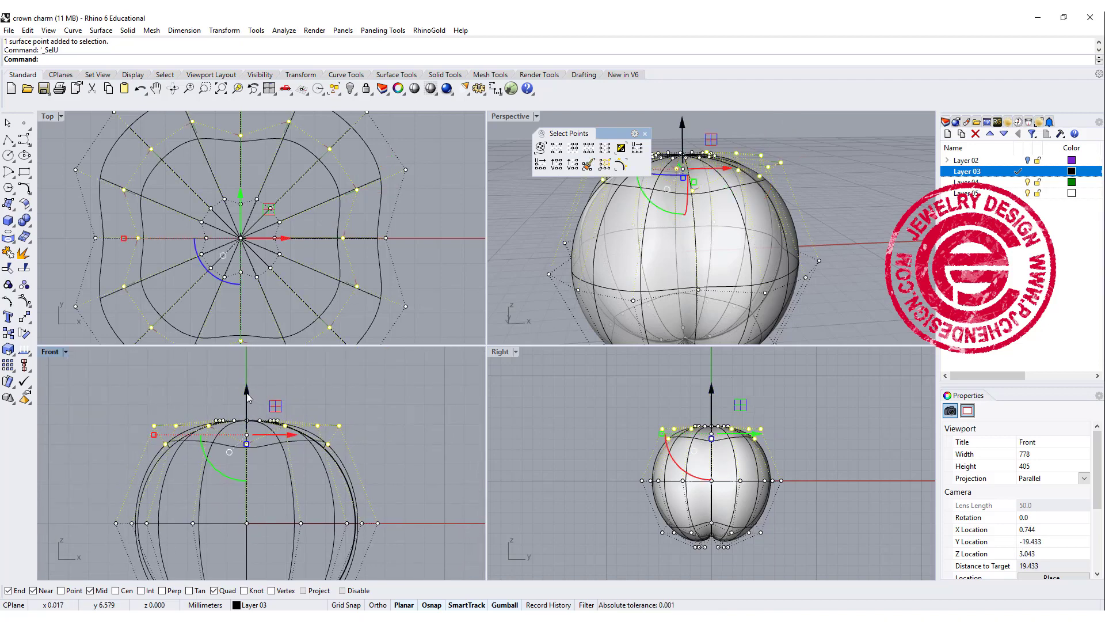
pyautogui.moveTo(247, 421)
pyautogui.mouseDown()
pyautogui.moveTo(247, 409)
pyautogui.moveTo(247, 429)
pyautogui.mouseUp()
pyautogui.hotkey('ctrl', 'z')
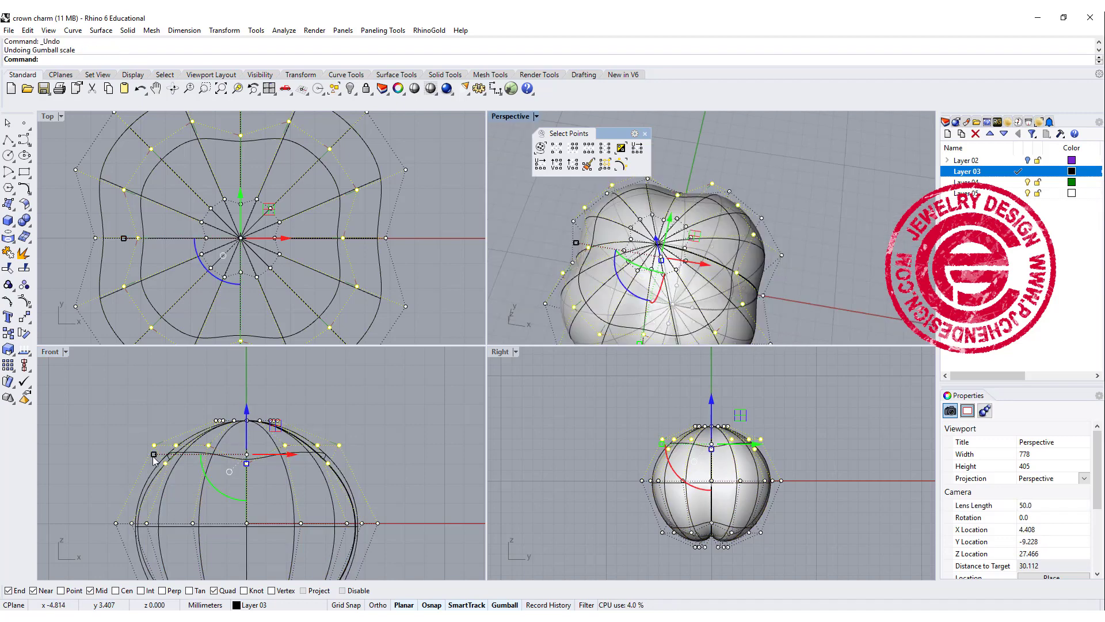
pyautogui.moveTo(155, 457); pyautogui.dragTo(131, 456)
pyautogui.scroll(-3, 713, 202)
pyautogui.moveTo(713, 202)
pyautogui.mouseDown(button='right')
pyautogui.moveTo(759, 299)
pyautogui.moveTo(760, 207)
pyautogui.mouseUp(button='right')
pyautogui.scroll(-2, 401, 413)
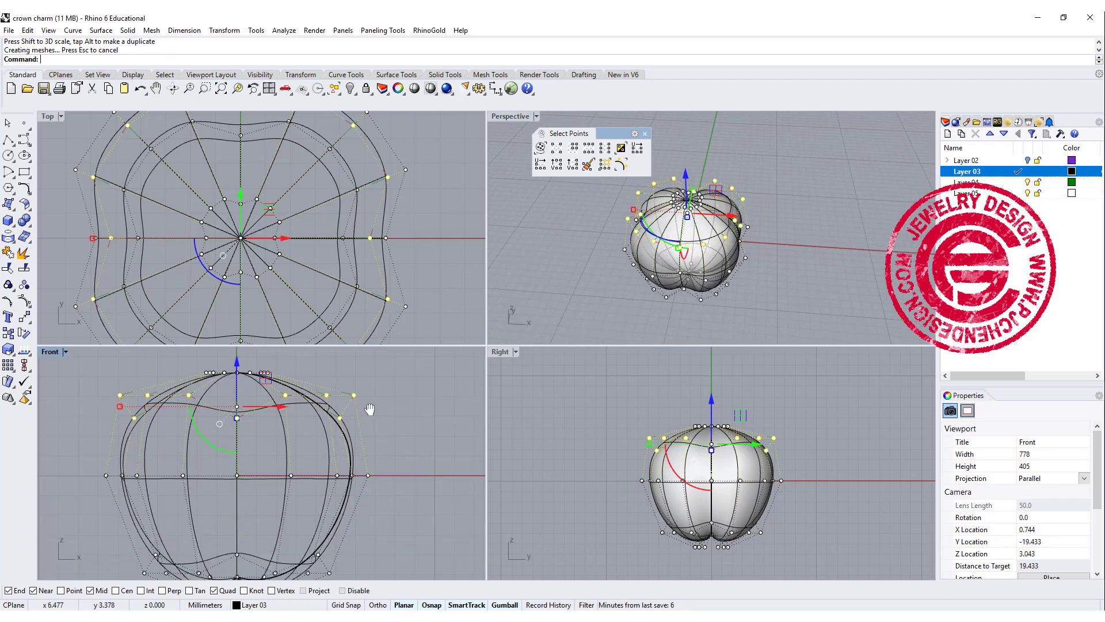
pyautogui.scroll(-2, 345, 449)
# Step: Clear the point selection and close the Select Points toolbar
pyautogui.click(409, 411)
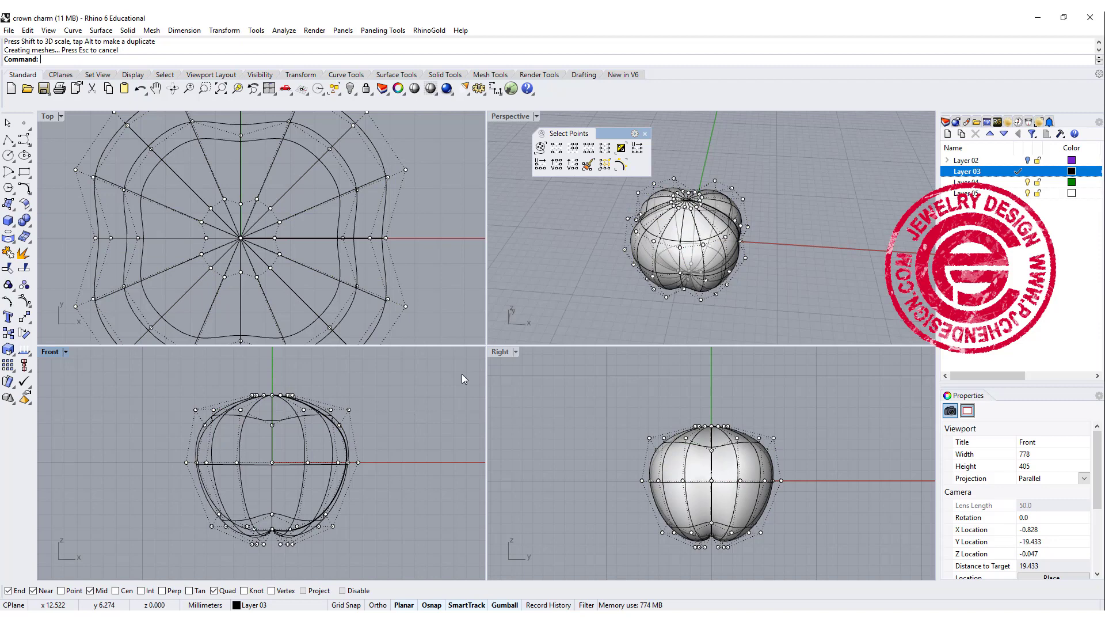
pyautogui.moveTo(839, 178); pyautogui.dragTo(733, 164, button='right')
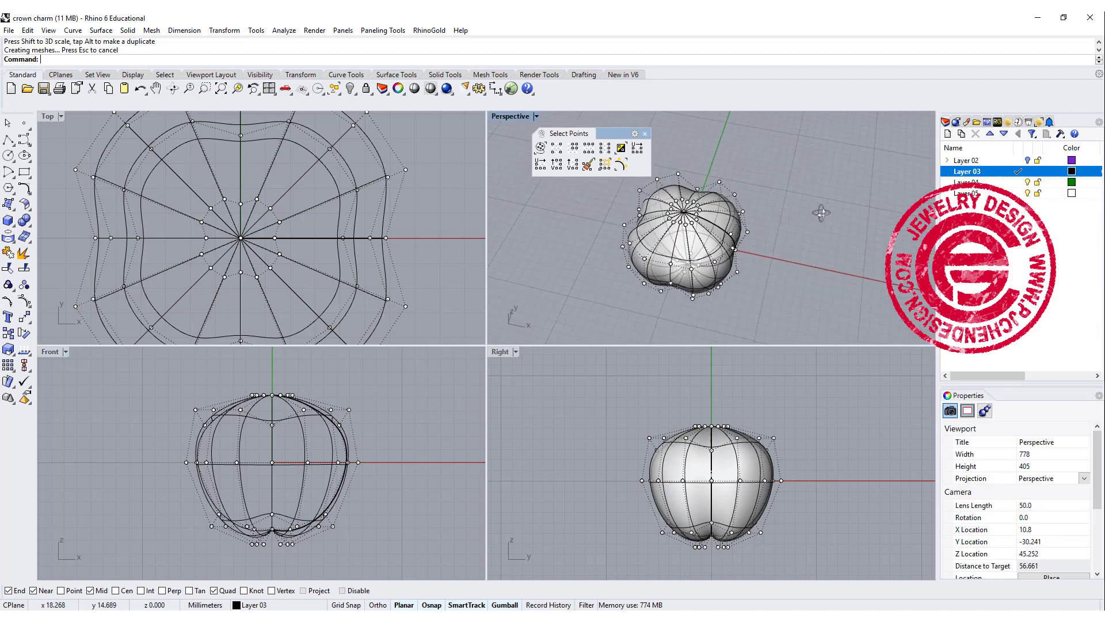
pyautogui.click(645, 133)
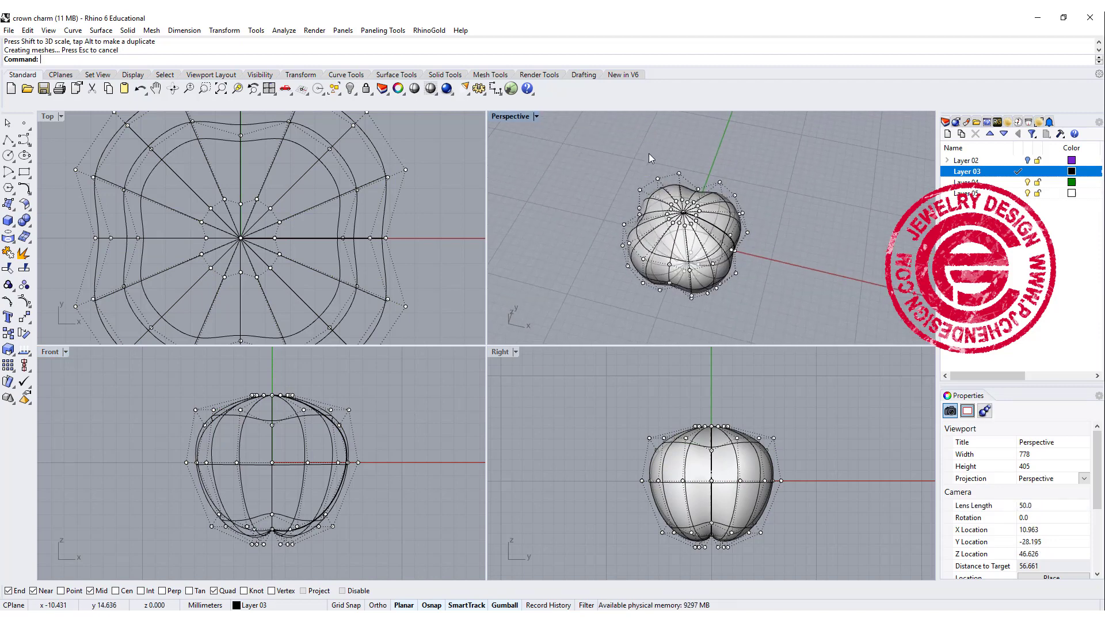
pyautogui.moveTo(648, 153)
pyautogui.mouseDown(button='right')
pyautogui.moveTo(806, 242)
pyautogui.moveTo(678, 239)
pyautogui.mouseUp(button='right')
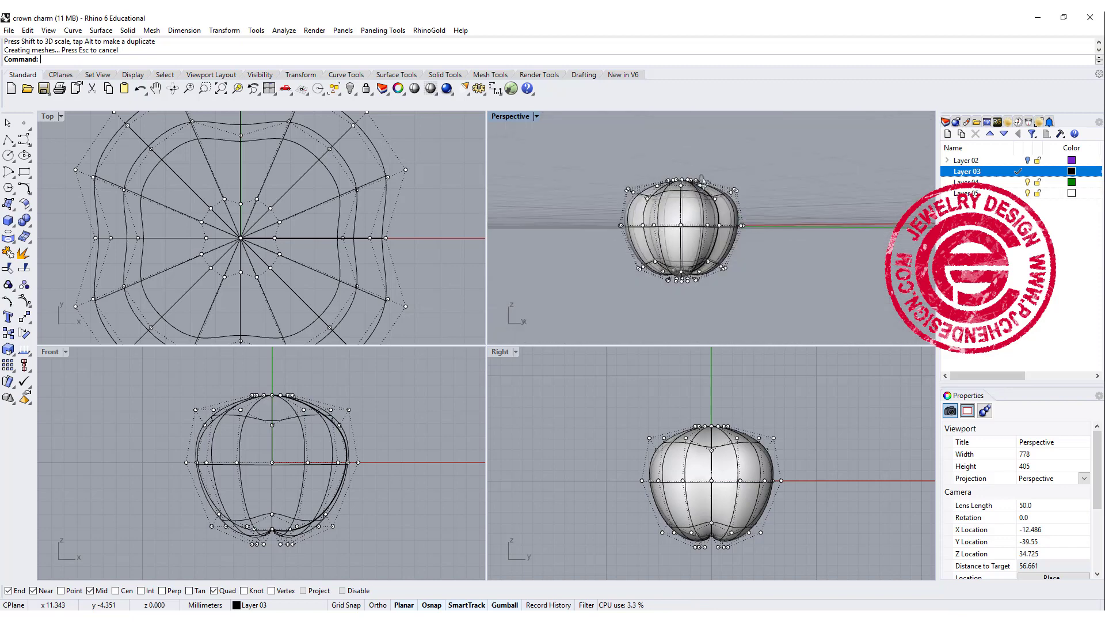
# Step: Turn off the control points and draw a rectangle above the body in Top view
pyautogui.press('Escape')
pyautogui.scroll(-3, 363, 259)
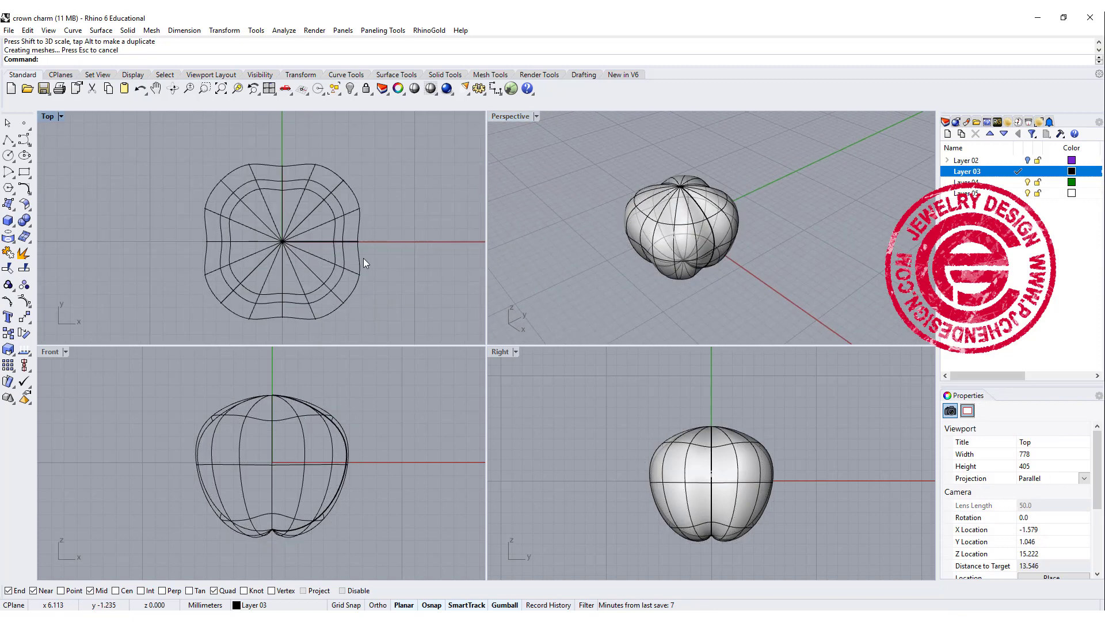
pyautogui.scroll(5, 358, 241)
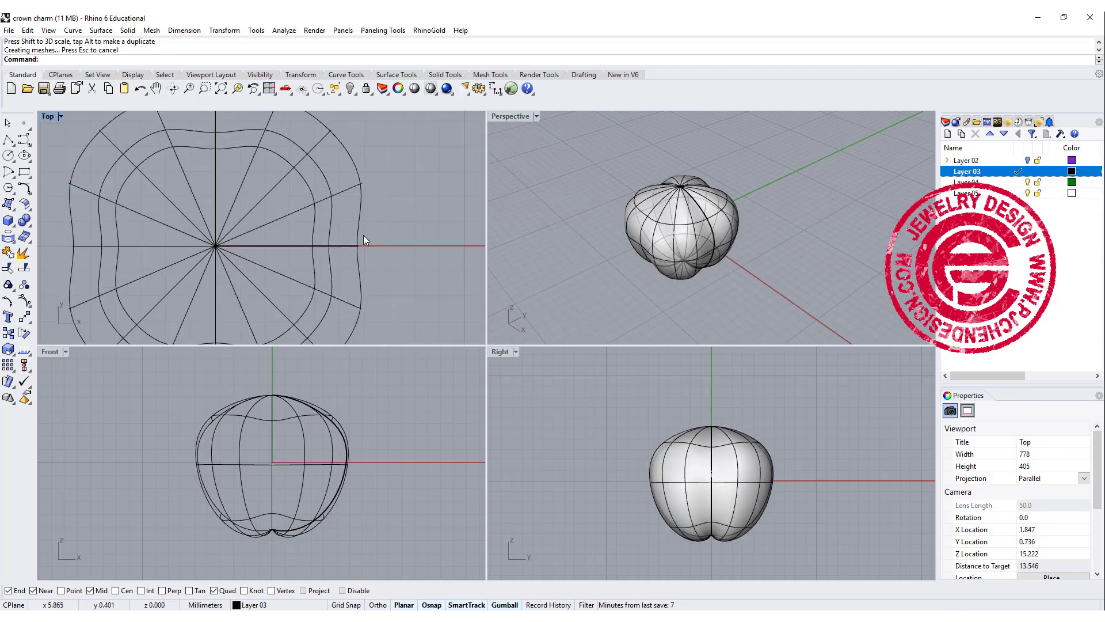
pyautogui.moveTo(326, 274); pyautogui.dragTo(383, 229, button='right')
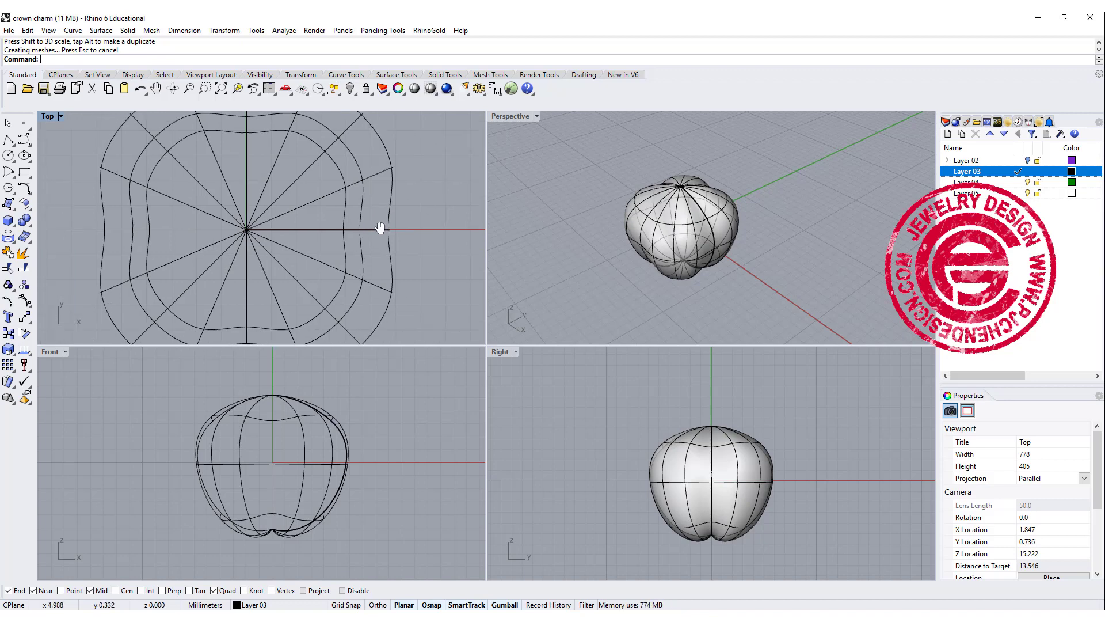
pyautogui.click(24, 171)
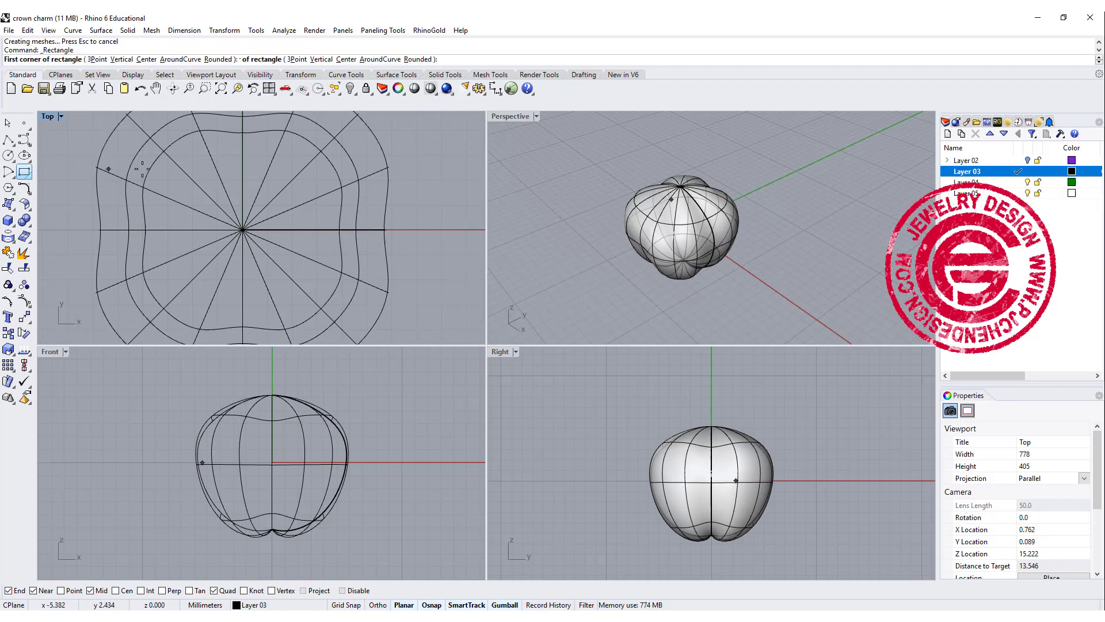
pyautogui.scroll(2, 176, 245)
pyautogui.scroll(2, 227, 163)
pyautogui.scroll(2, 208, 148)
pyautogui.click(206, 142)
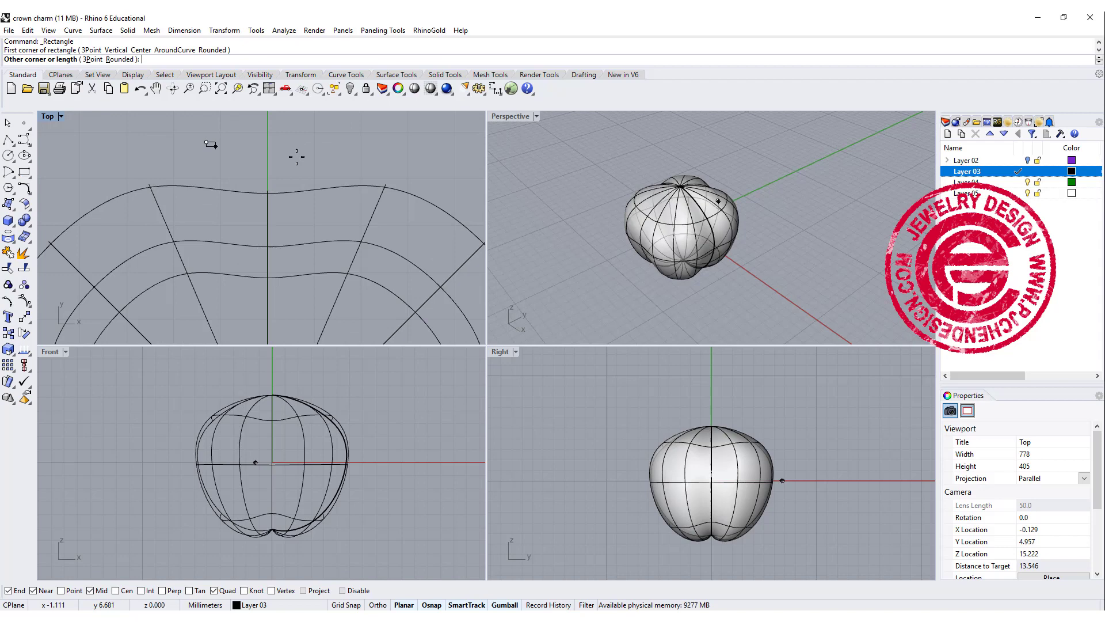
pyautogui.click(323, 181)
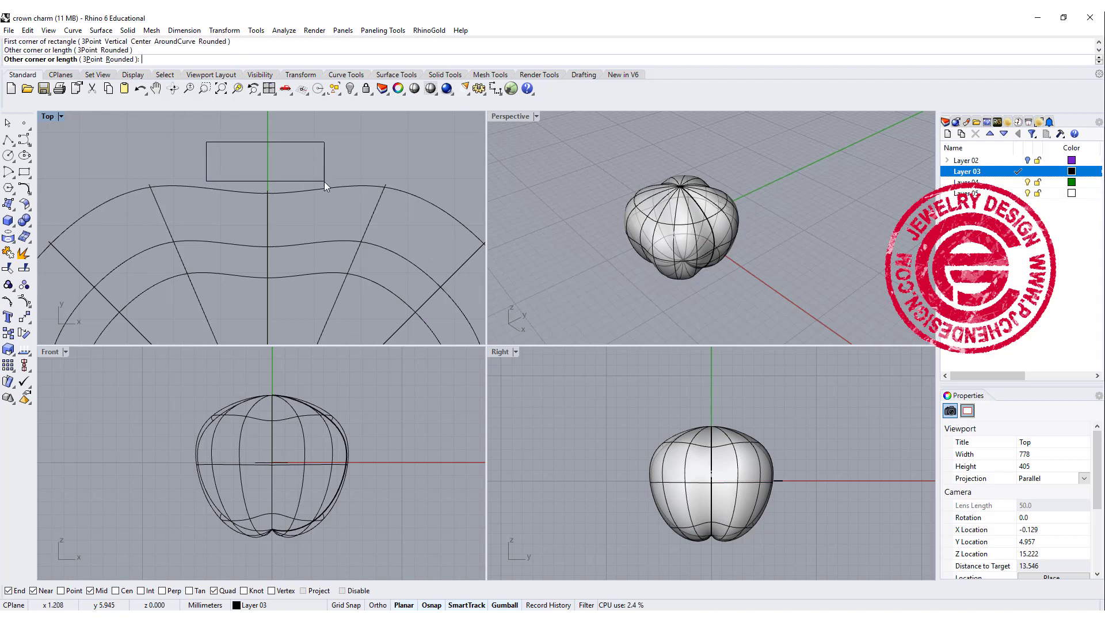
pyautogui.scroll(1, 295, 164)
pyautogui.moveTo(270, 224); pyautogui.dragTo(308, 192, button='right')
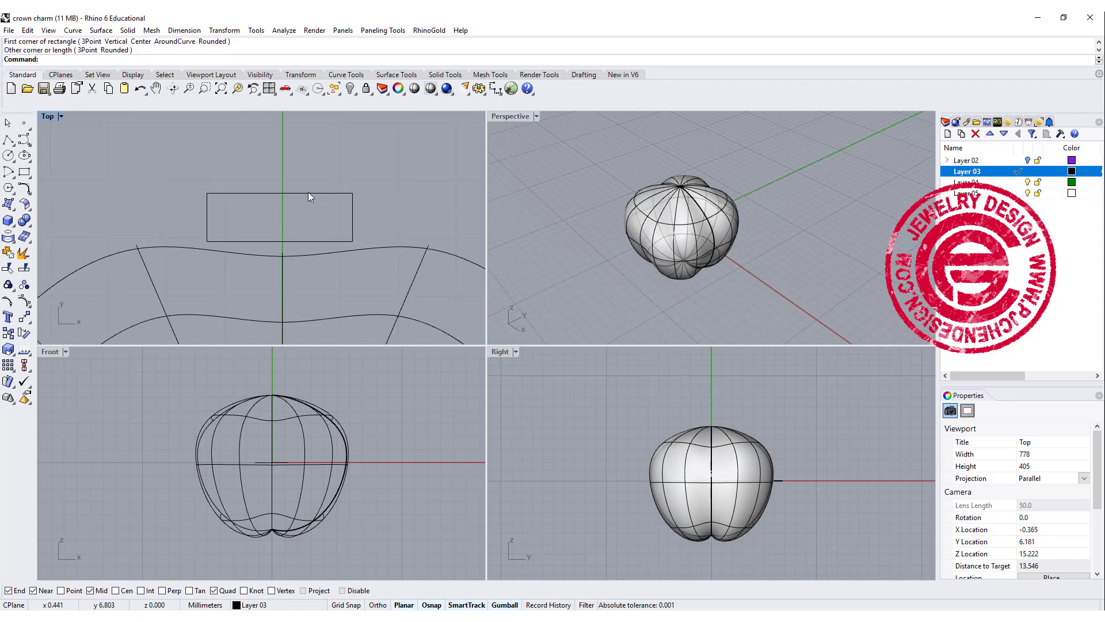
pyautogui.scroll(1, 222, 210)
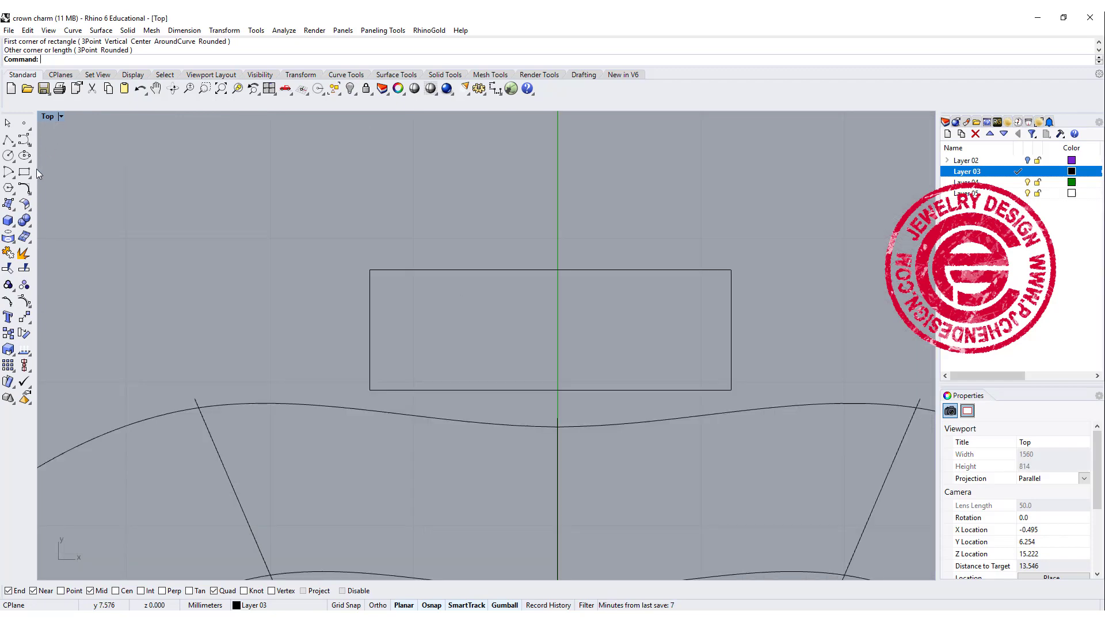
# Step: Fillet the rectangle's top-left and top-right corners with radius 0.3
pyautogui.click(25, 189)
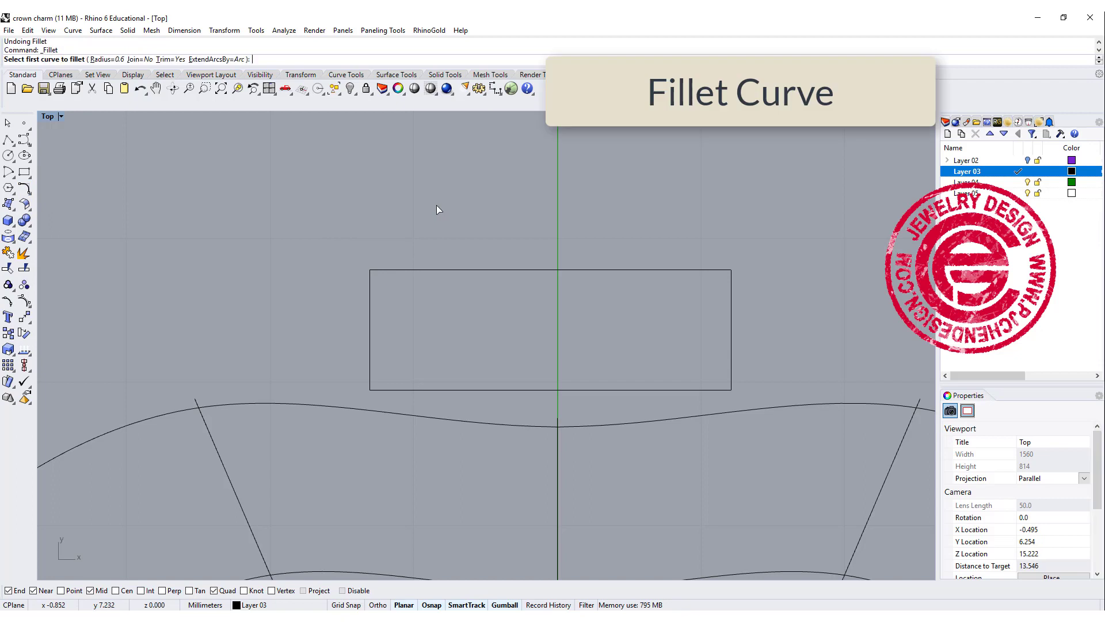
pyautogui.write('0.3')
pyautogui.press('Return')
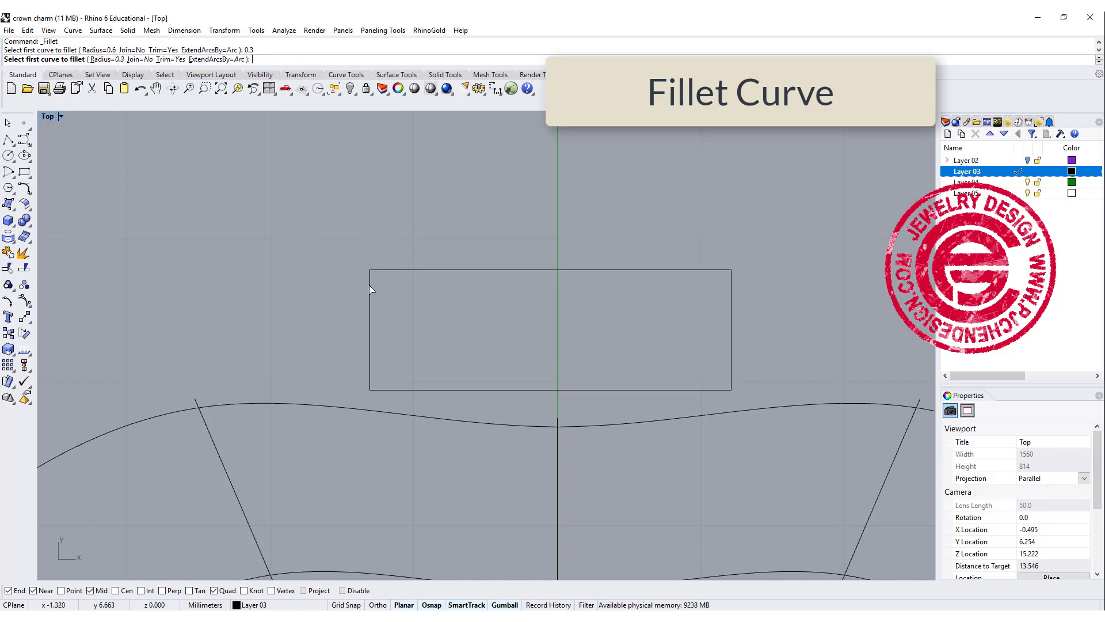
pyautogui.click(370, 290)
pyautogui.click(384, 271)
pyautogui.press('Return')
pyautogui.click(709, 270)
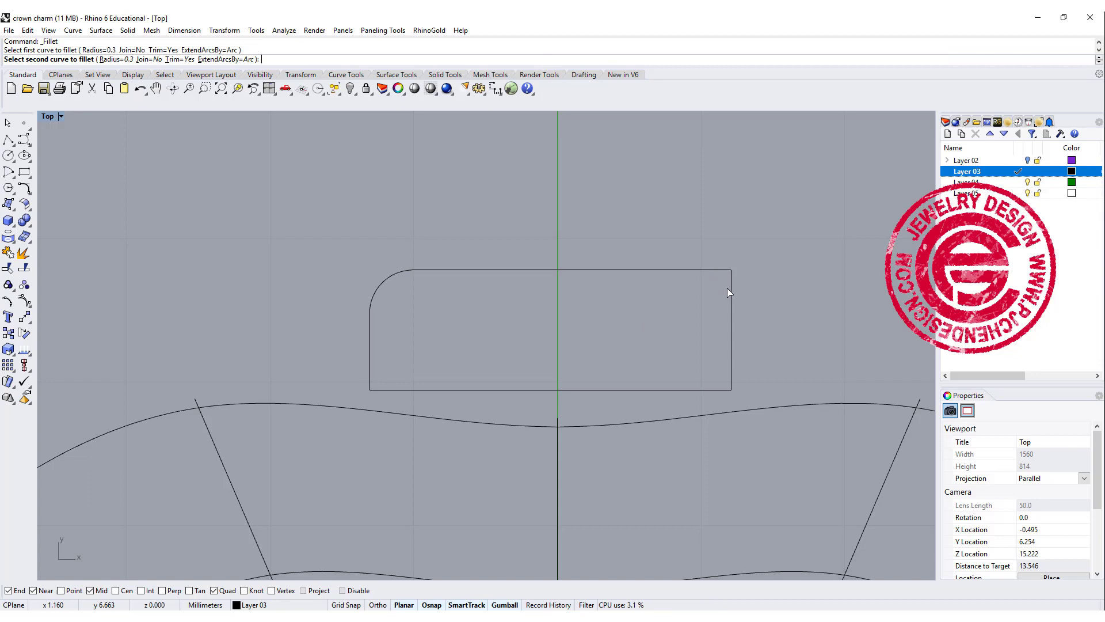
pyautogui.click(728, 292)
pyautogui.scroll(-2, 678, 233)
pyautogui.scroll(-1, 611, 215)
# Step: Align the rounded rectangle's vertical centre to the axis with automatic alignment
pyautogui.click(658, 266)
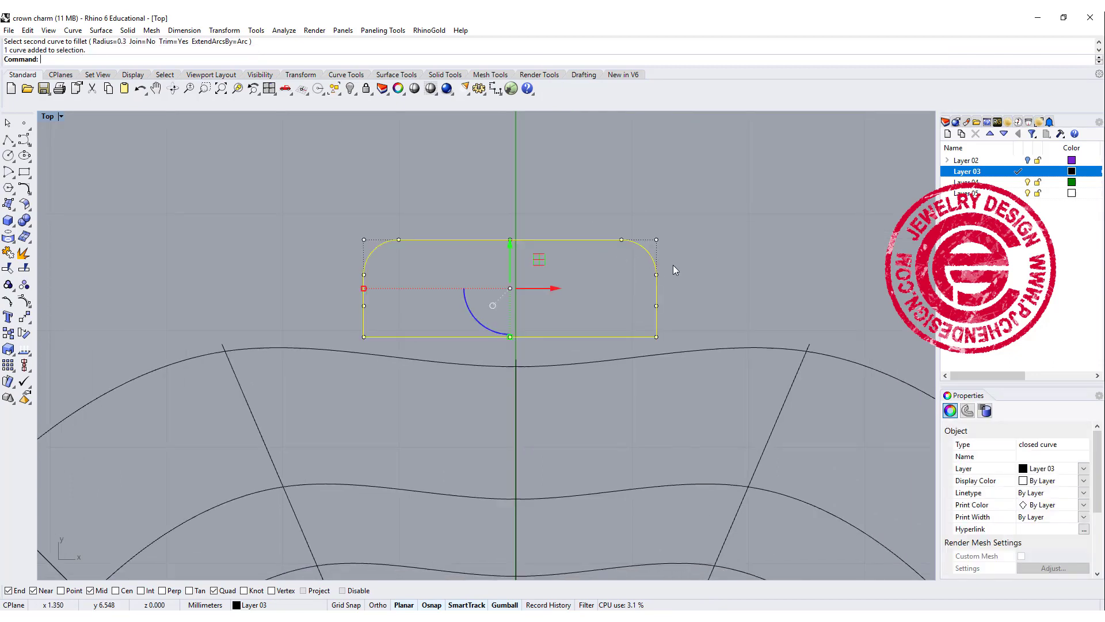
pyautogui.click(26, 365)
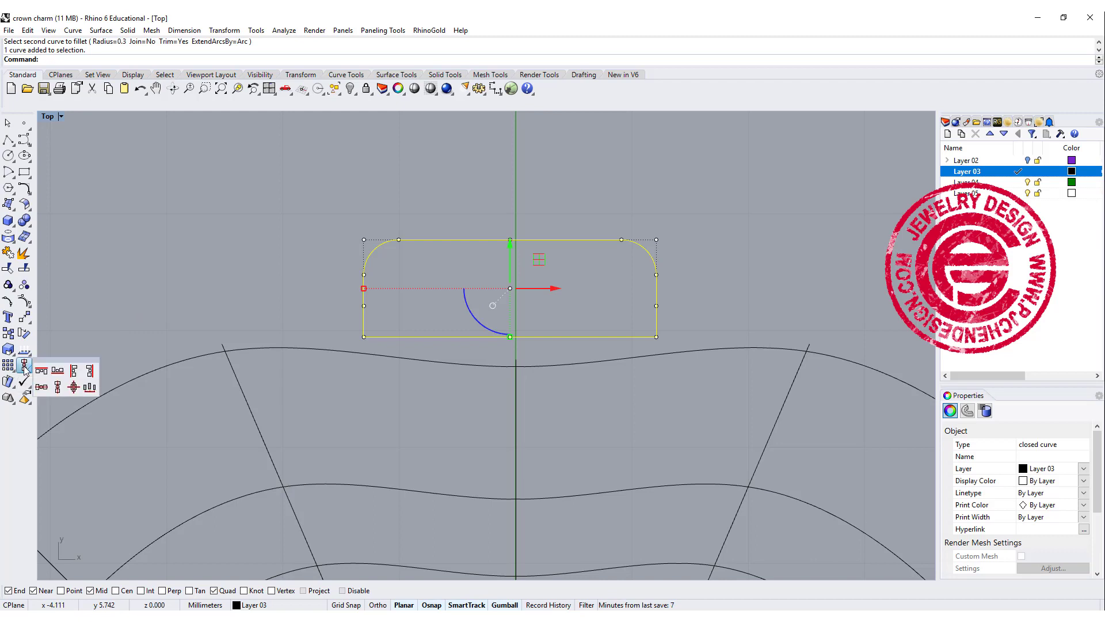
pyautogui.click(58, 389)
pyautogui.write('0')
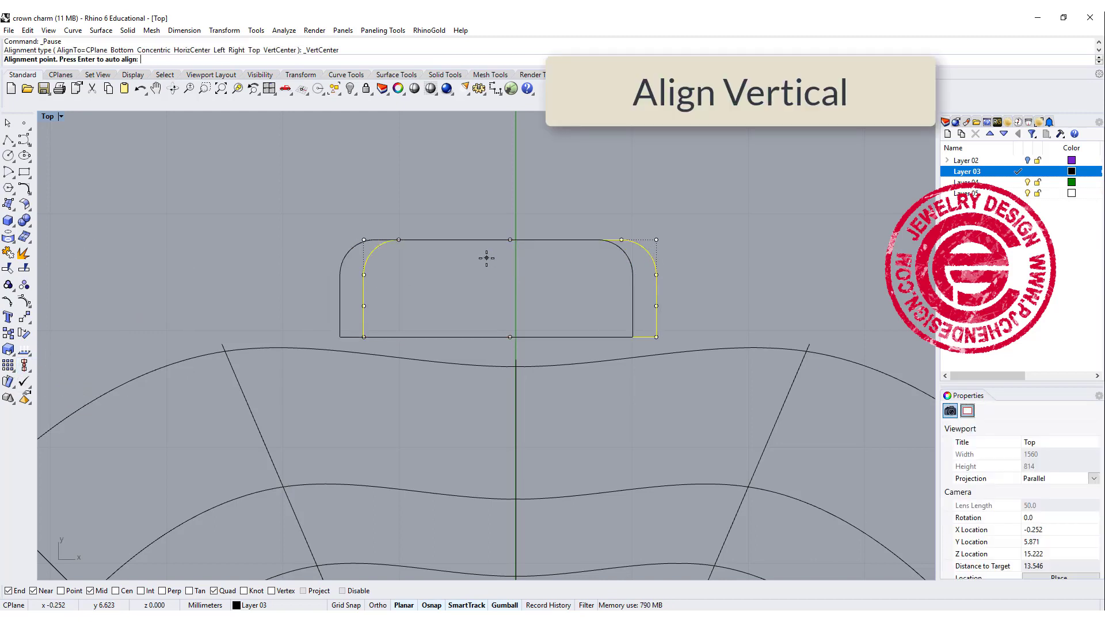
pyautogui.press('Return')
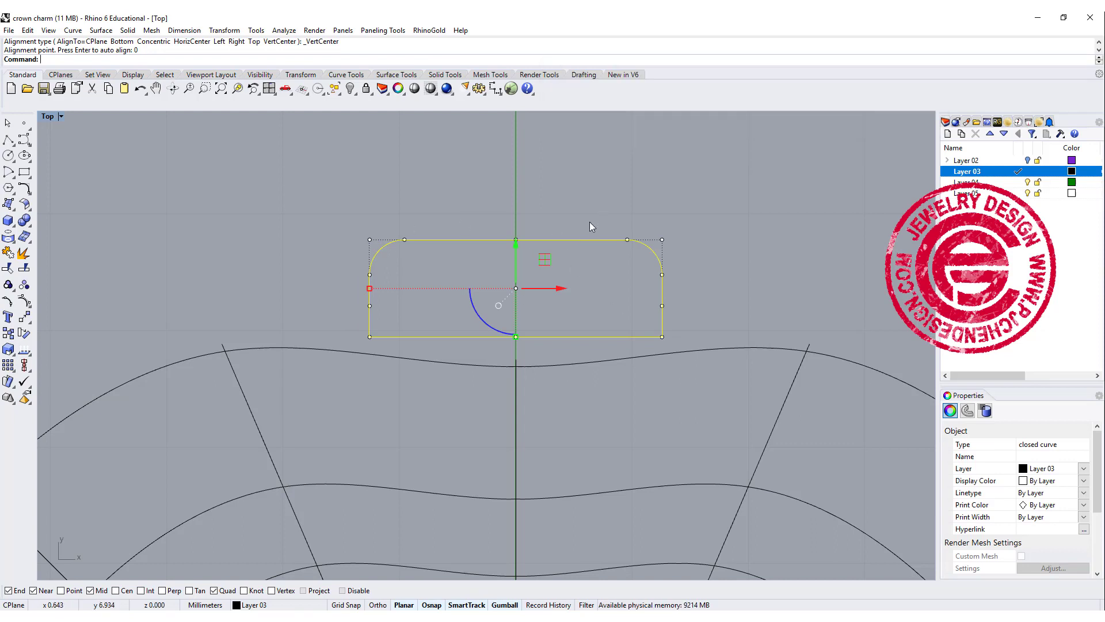
pyautogui.scroll(2, 453, 234)
pyautogui.press('Escape')
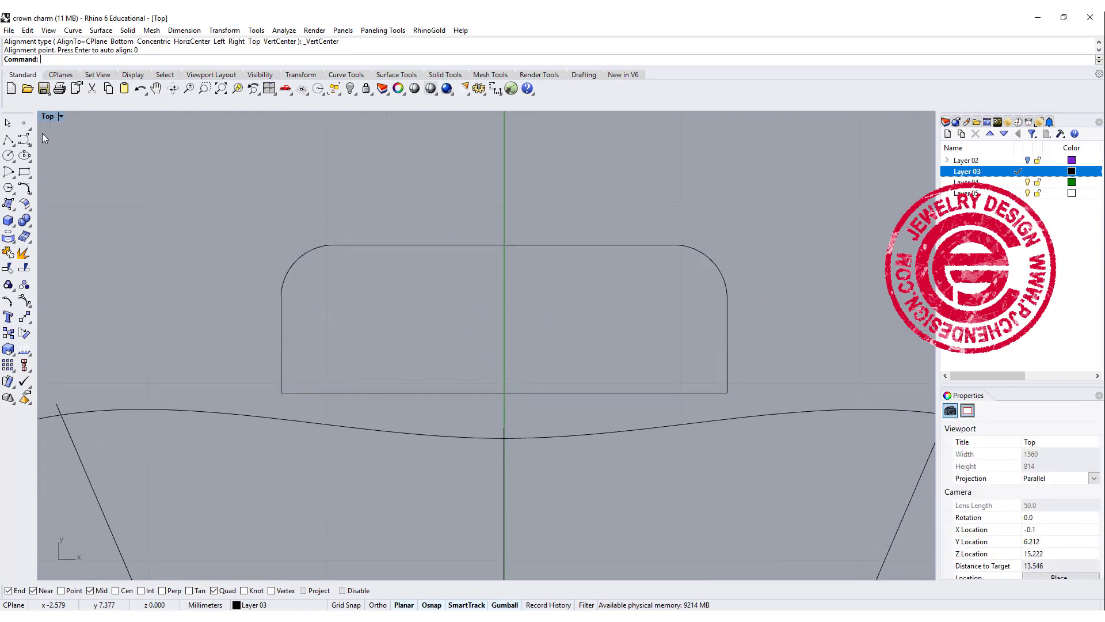
# Step: Draw a small circle centred on the rectangle's top-left corner
pyautogui.click(9, 155)
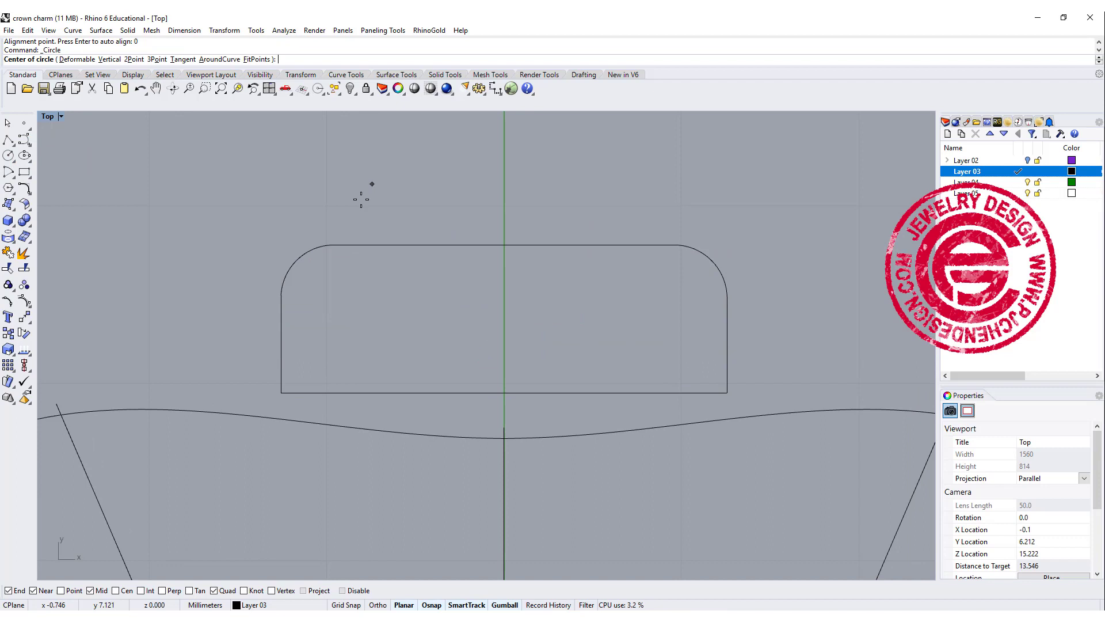
pyautogui.click(335, 245)
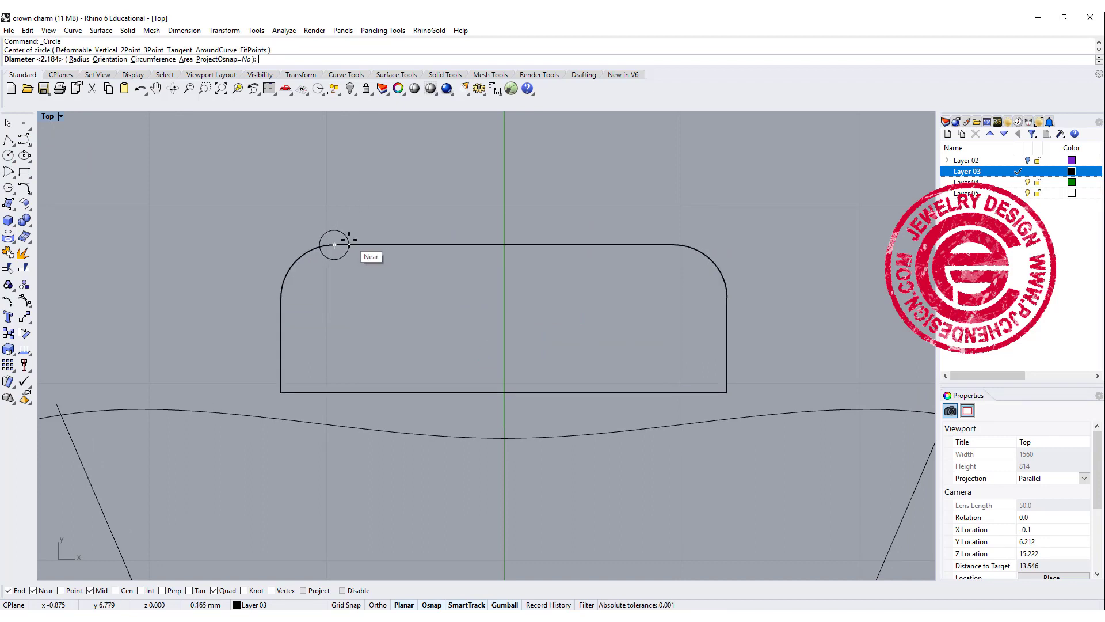
pyautogui.click(351, 245)
pyautogui.press('Return')
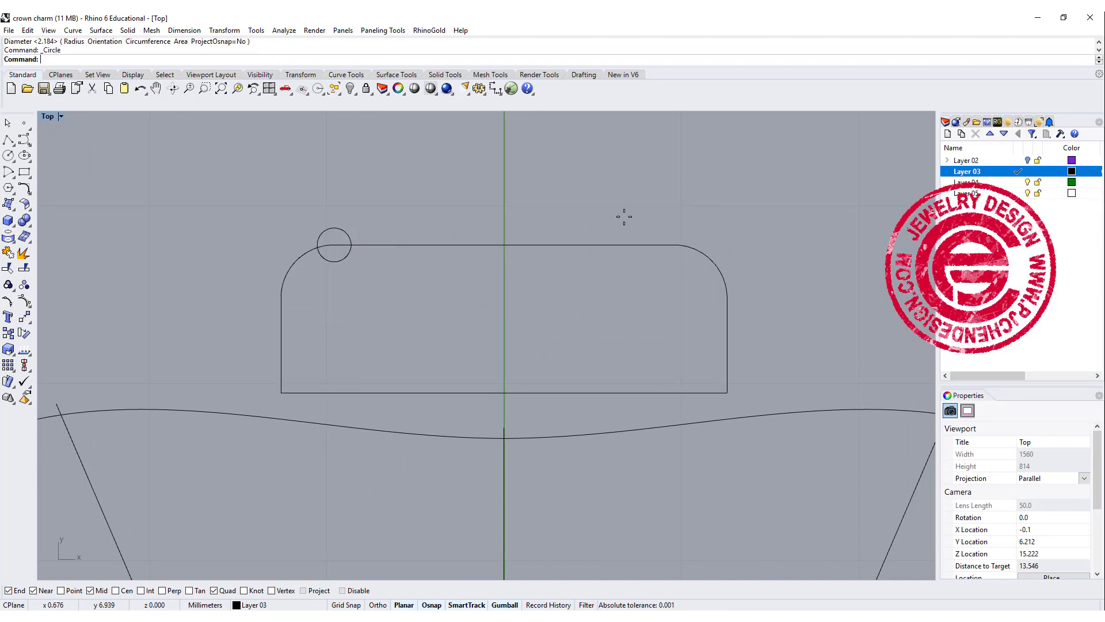
pyautogui.press('Escape')
# Step: Mirror the small circle across the centre line to the top-right corner
pyautogui.click(352, 243)
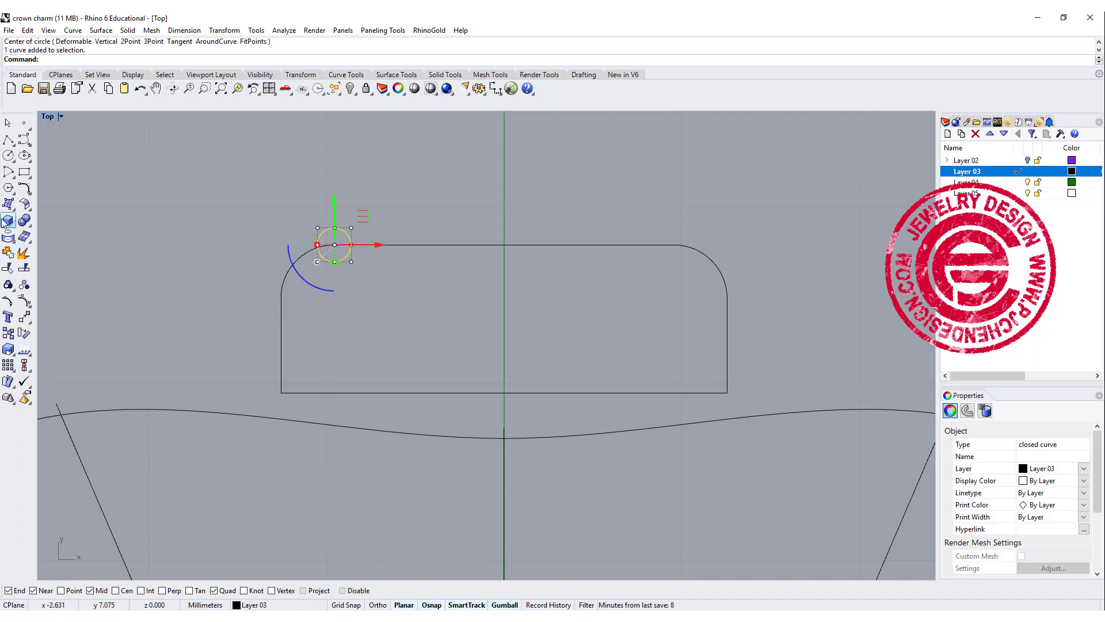
pyautogui.click(26, 319)
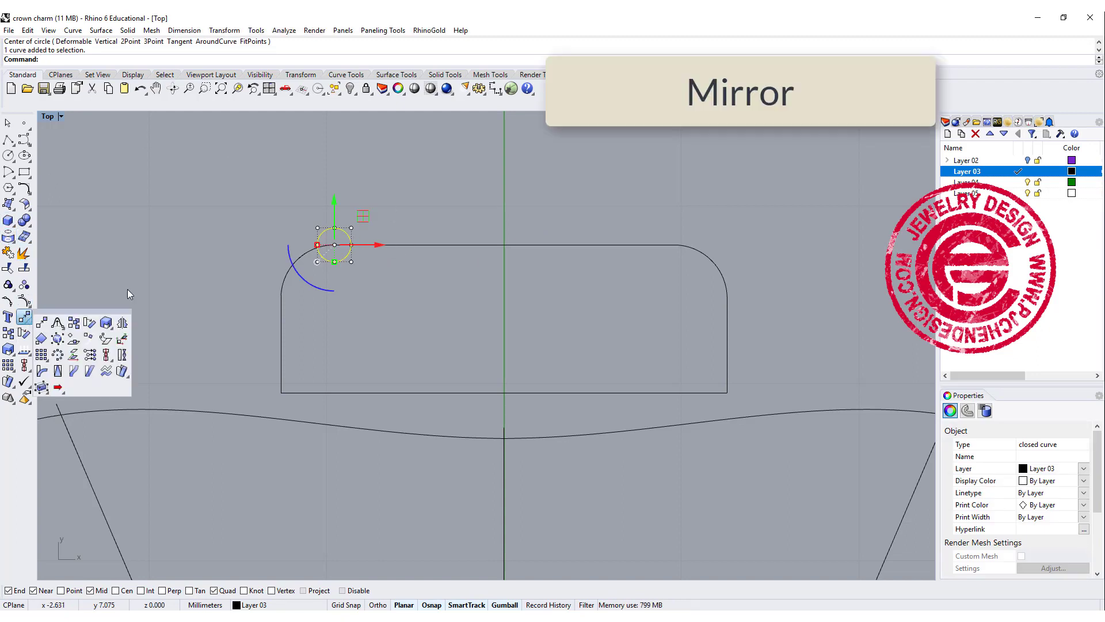
pyautogui.click(123, 323)
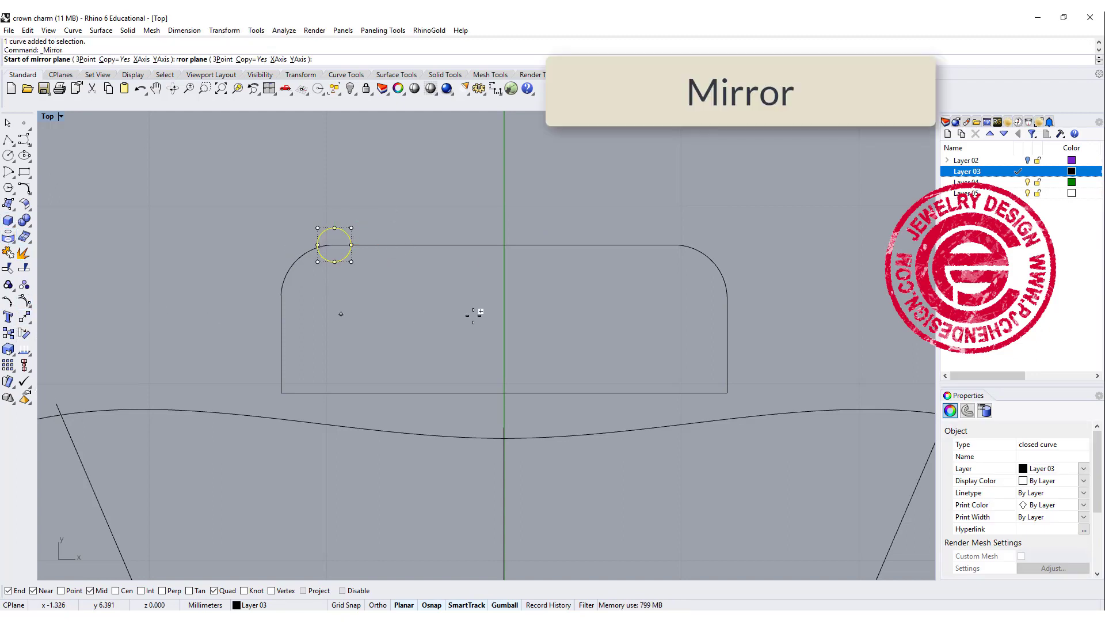
pyautogui.click(505, 391)
pyautogui.click(525, 327)
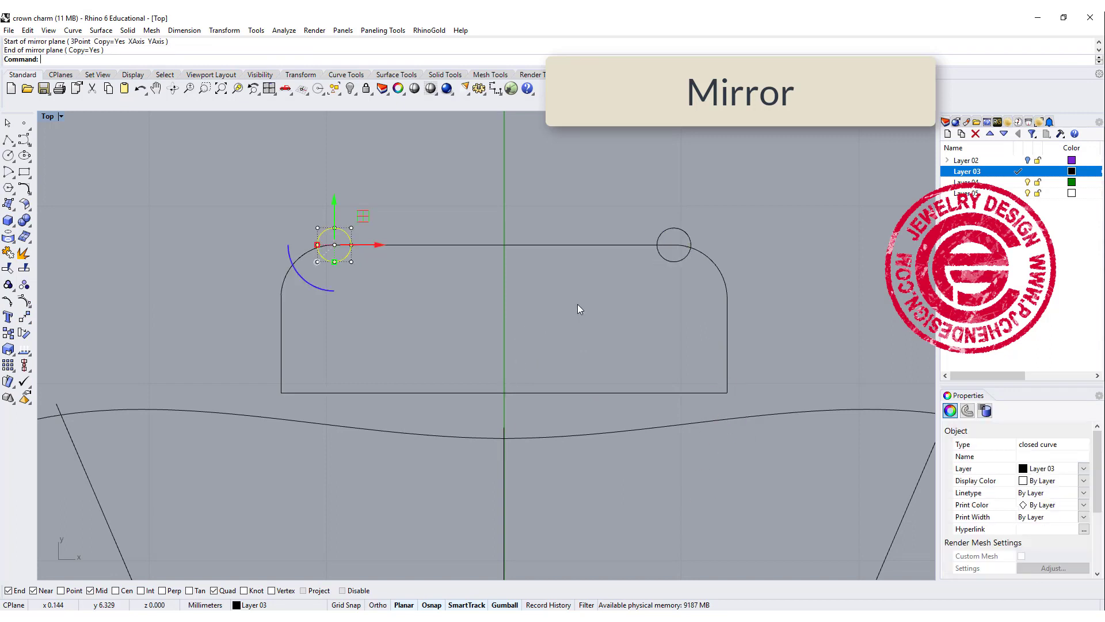
pyautogui.click(844, 307)
# Step: Trim the overlaps at both circles and join the four pieces into one closed curve
pyautogui.moveTo(846, 307); pyautogui.dragTo(279, 180)
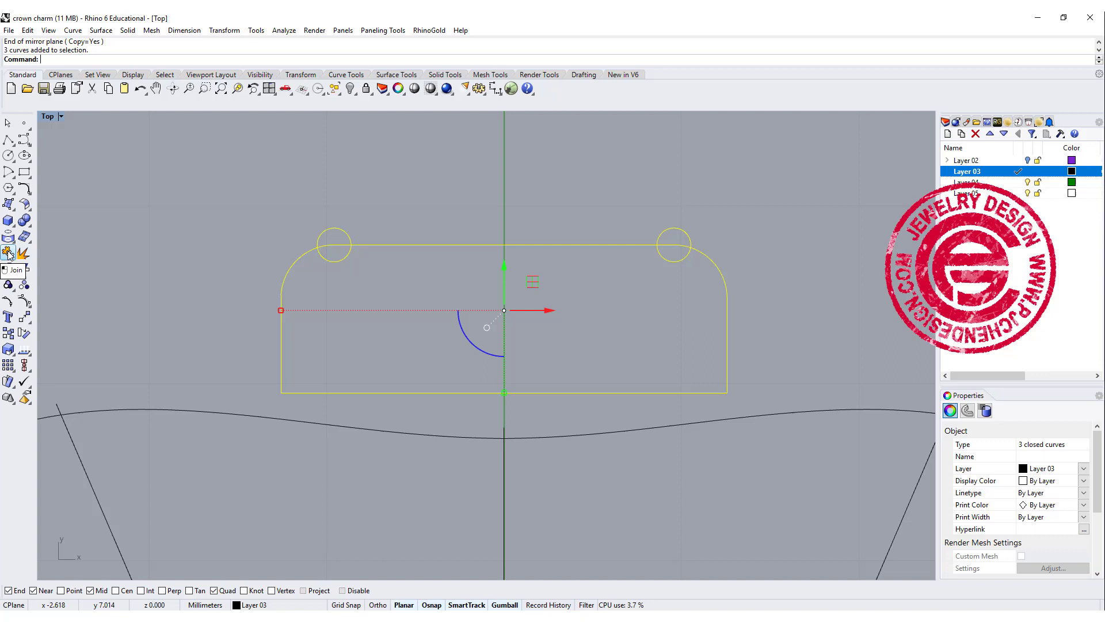
pyautogui.click(23, 268)
pyautogui.click(344, 246)
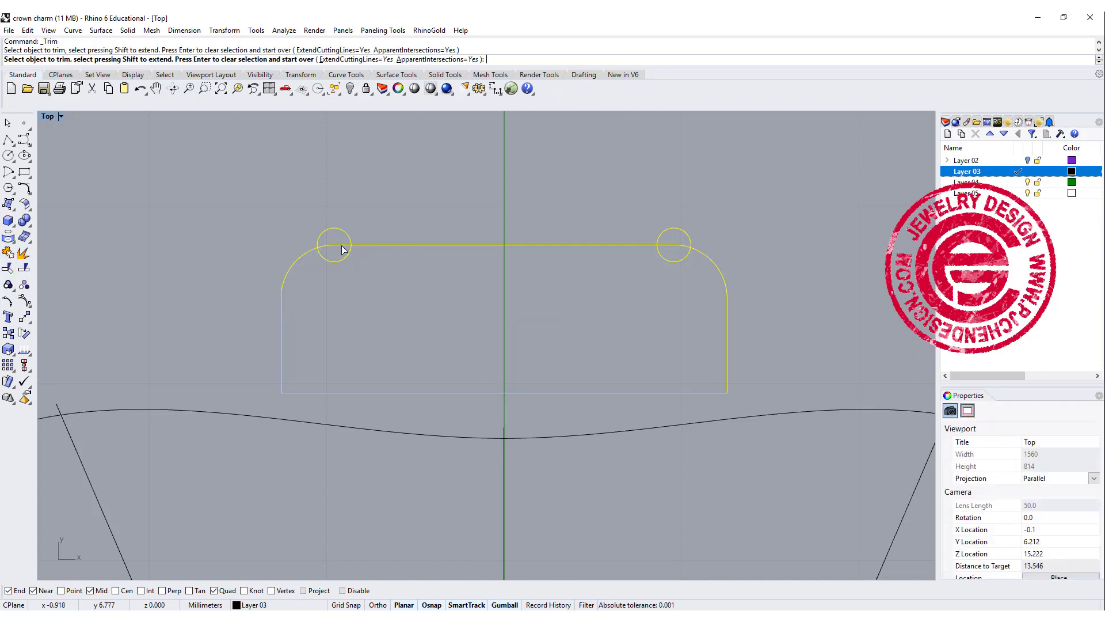
pyautogui.click(667, 250)
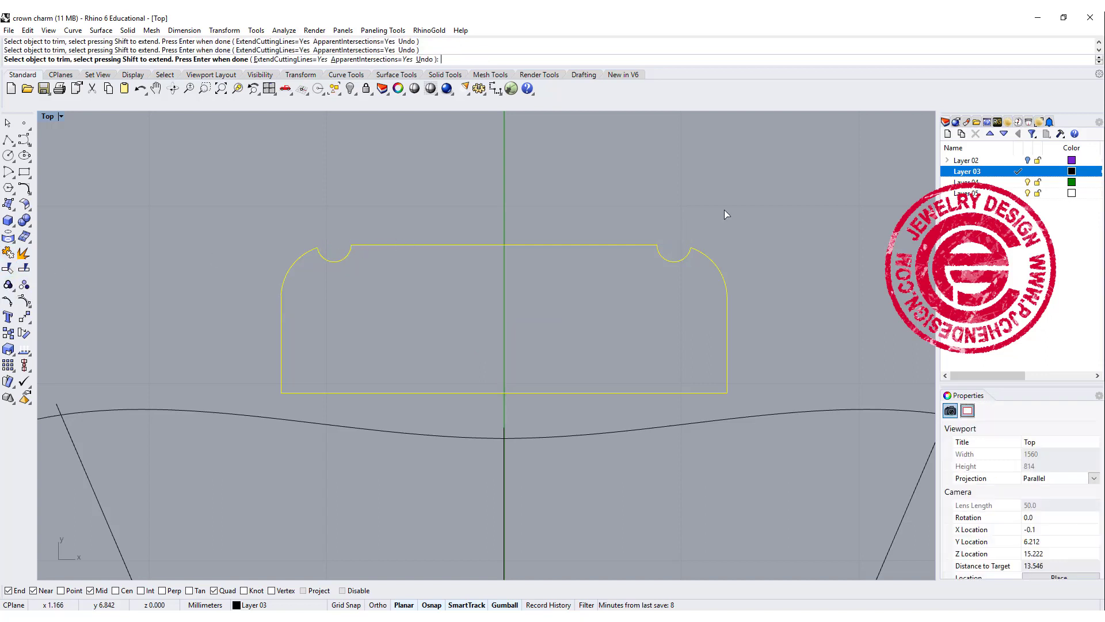
pyautogui.scroll(-5, 724, 210)
pyautogui.scroll(3, 766, 210)
pyautogui.press('Return')
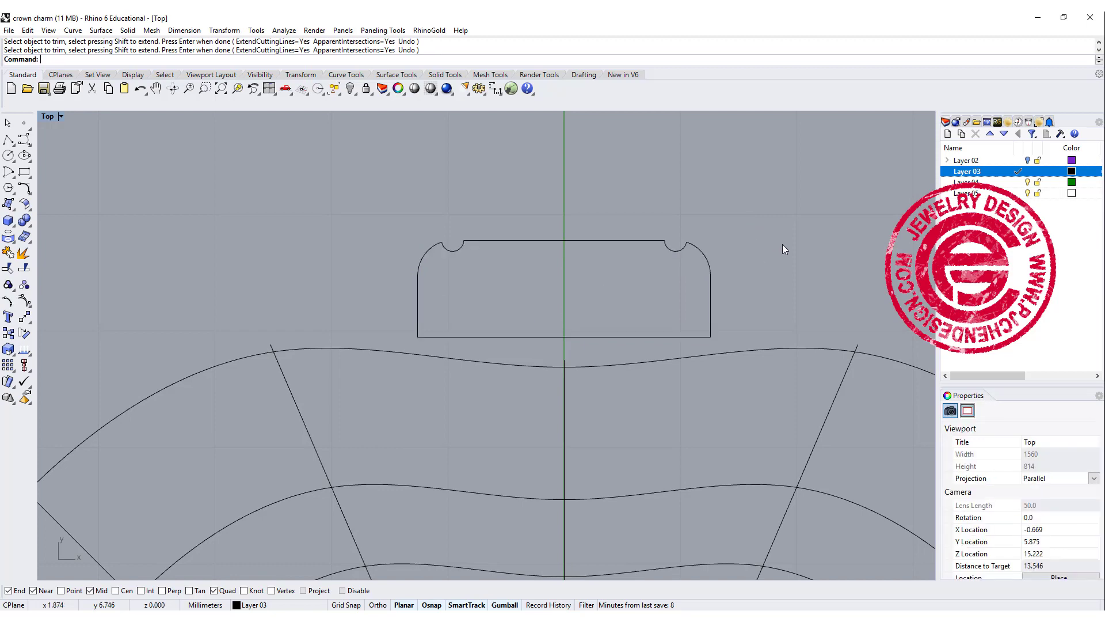
pyautogui.moveTo(458, 294); pyautogui.dragTo(385, 251)
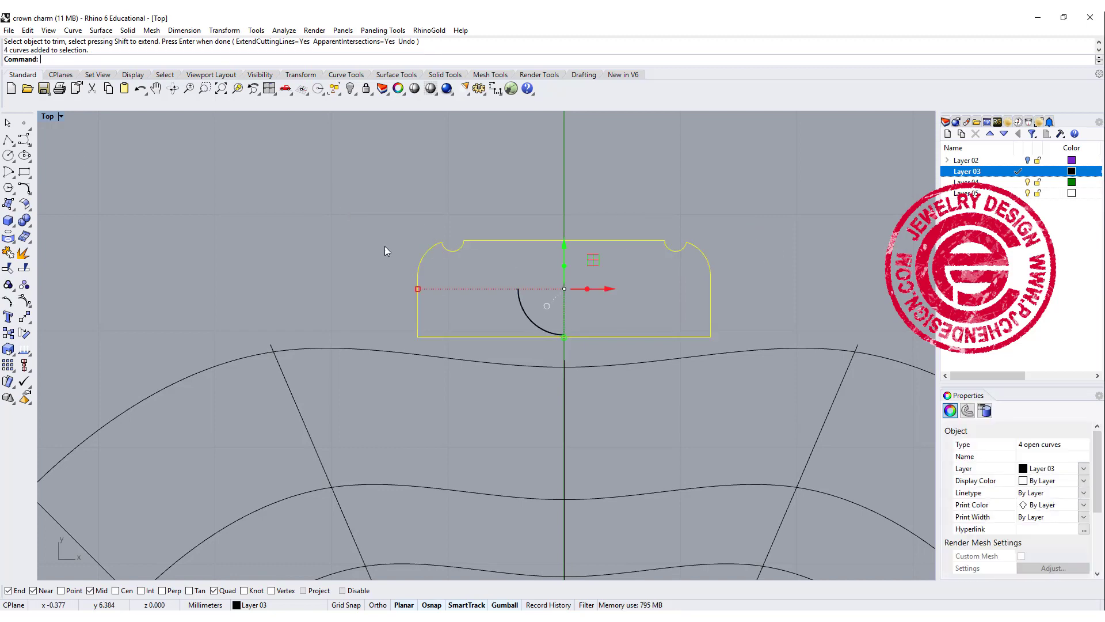
pyautogui.click(8, 252)
pyautogui.scroll(-3, 268, 271)
pyautogui.scroll(-2, 519, 238)
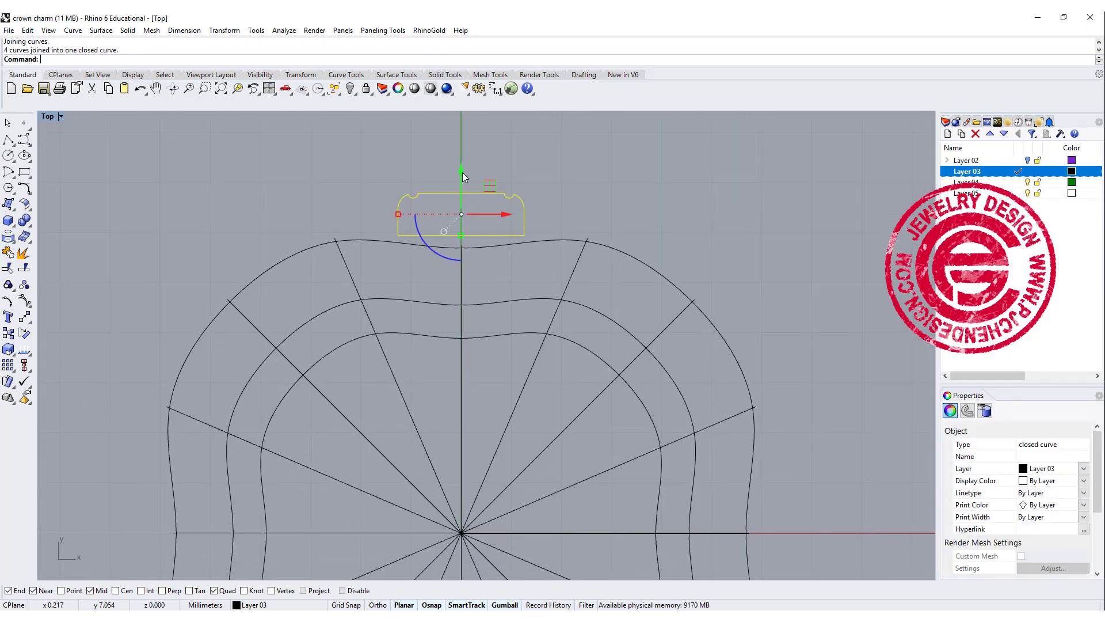
# Step: Nudge the notched tab outline down toward the body in the side view
pyautogui.moveTo(462, 171); pyautogui.dragTo(464, 192)
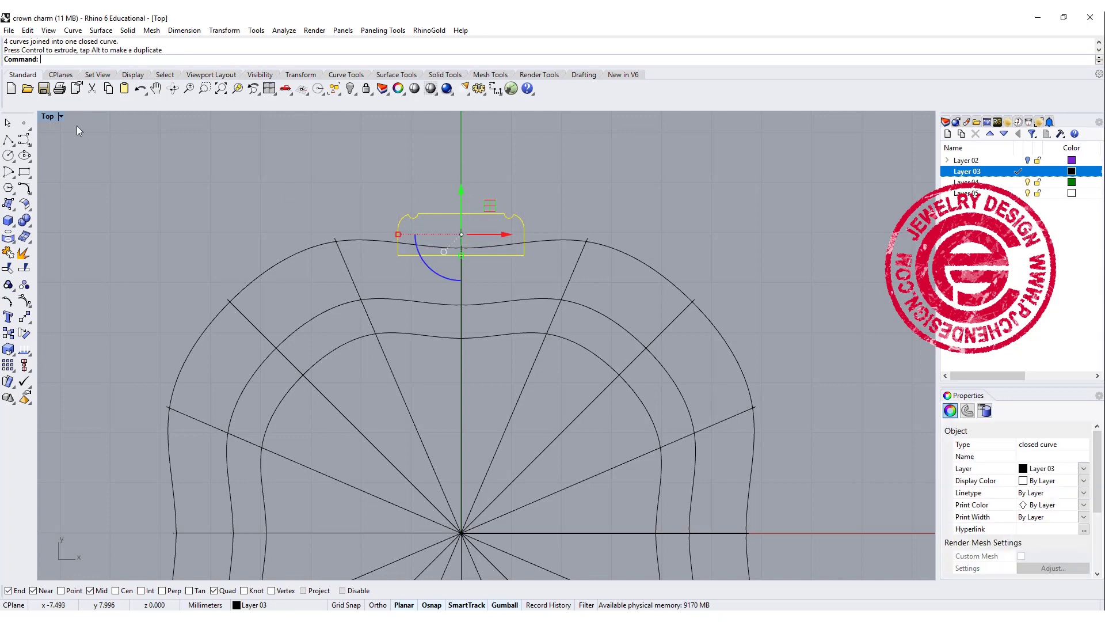
pyautogui.doubleClick(47, 118)
pyautogui.moveTo(674, 216); pyautogui.dragTo(738, 225, button='right')
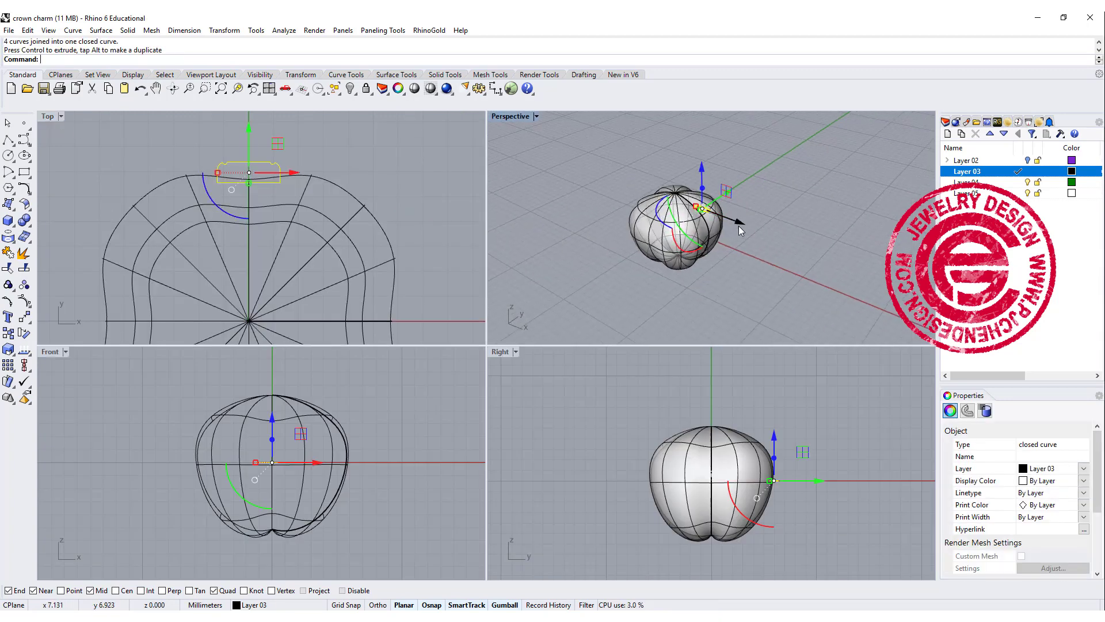
pyautogui.moveTo(812, 492); pyautogui.dragTo(741, 466, button='right')
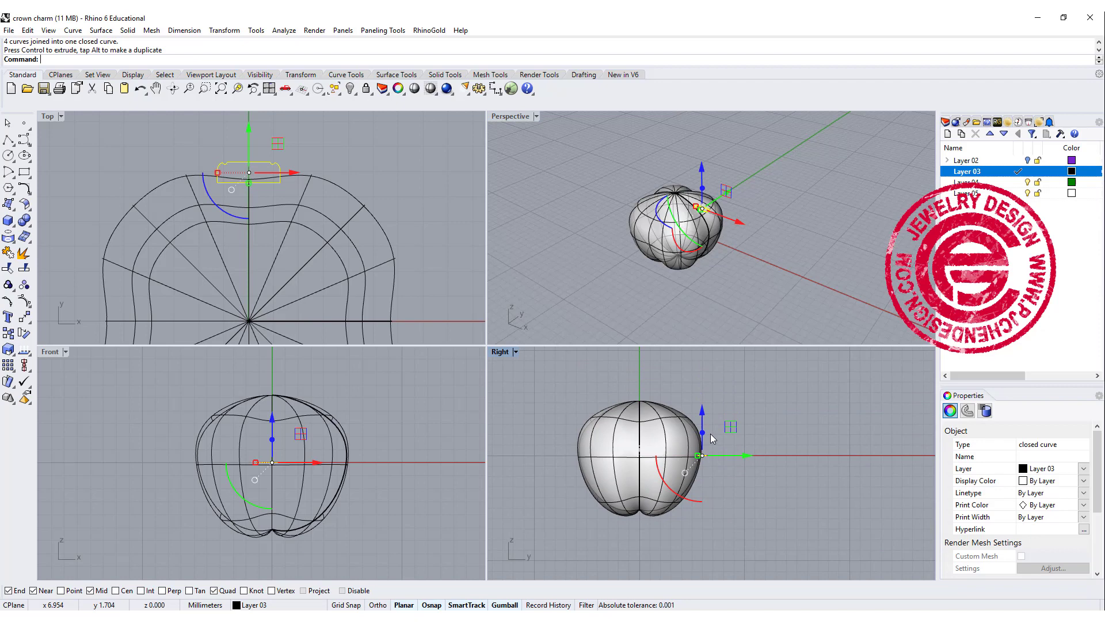
pyautogui.moveTo(705, 418)
pyautogui.mouseDown()
pyautogui.moveTo(721, 501)
pyautogui.moveTo(701, 487)
pyautogui.mouseUp()
pyautogui.scroll(3, 721, 501)
pyautogui.scroll(-3, 744, 469)
pyautogui.scroll(-1, 729, 437)
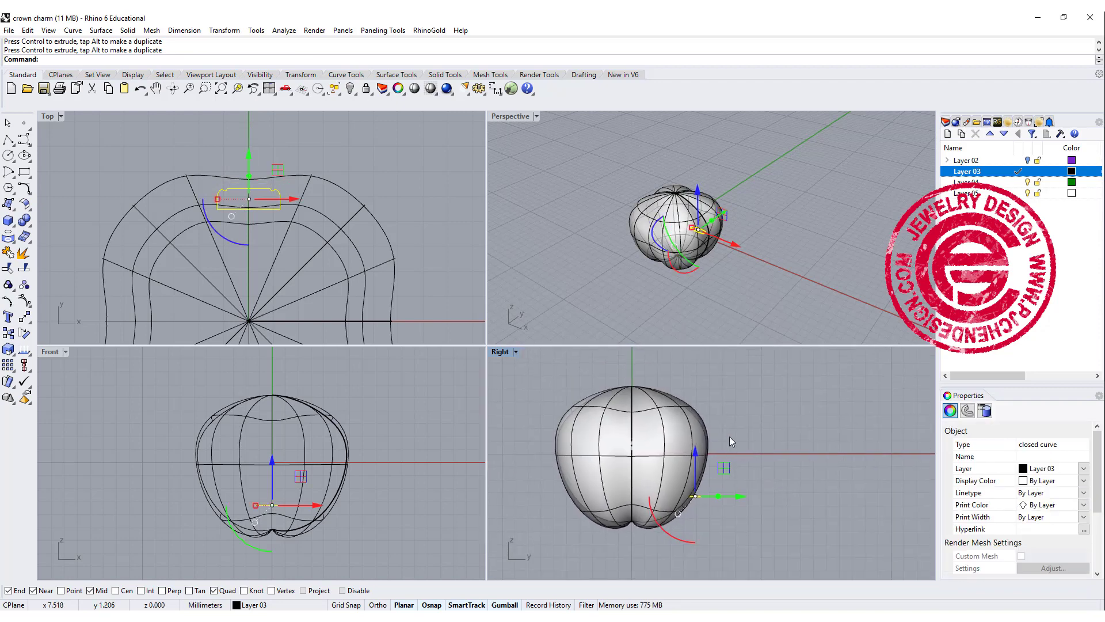
# Step: Raise the tab outline above the body, stand it upright, and lift it onto the top
pyautogui.moveTo(694, 449); pyautogui.dragTo(725, 473, button='right')
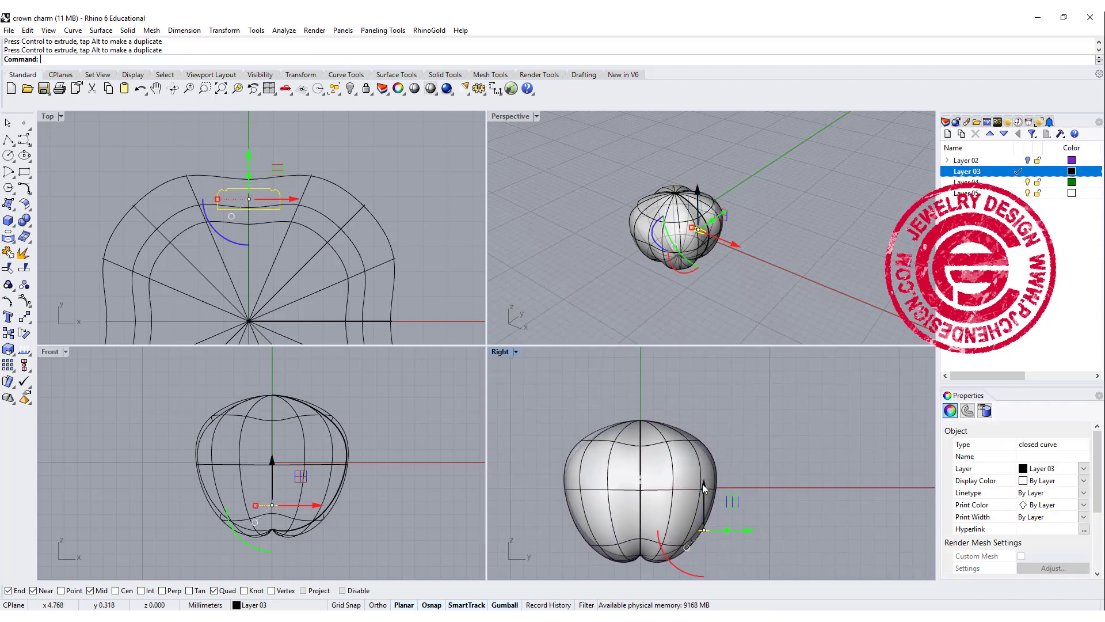
pyautogui.moveTo(701, 484); pyautogui.dragTo(721, 381)
pyautogui.moveTo(687, 470); pyautogui.dragTo(751, 474)
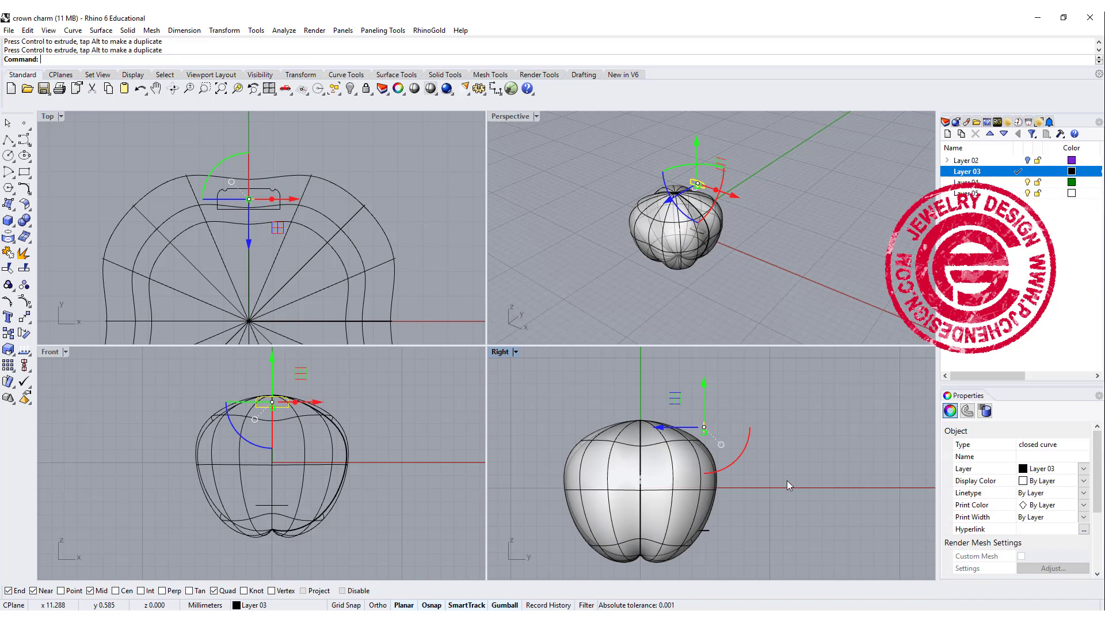
pyautogui.moveTo(782, 222); pyautogui.dragTo(743, 226, button='right')
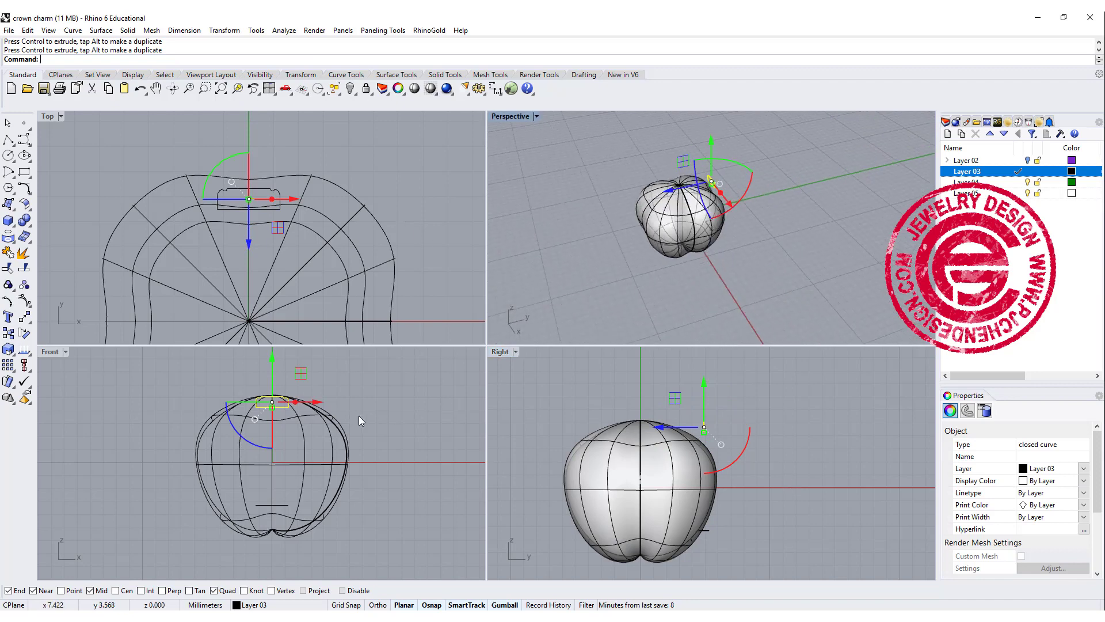
pyautogui.scroll(2, 265, 431)
pyautogui.scroll(3, 265, 430)
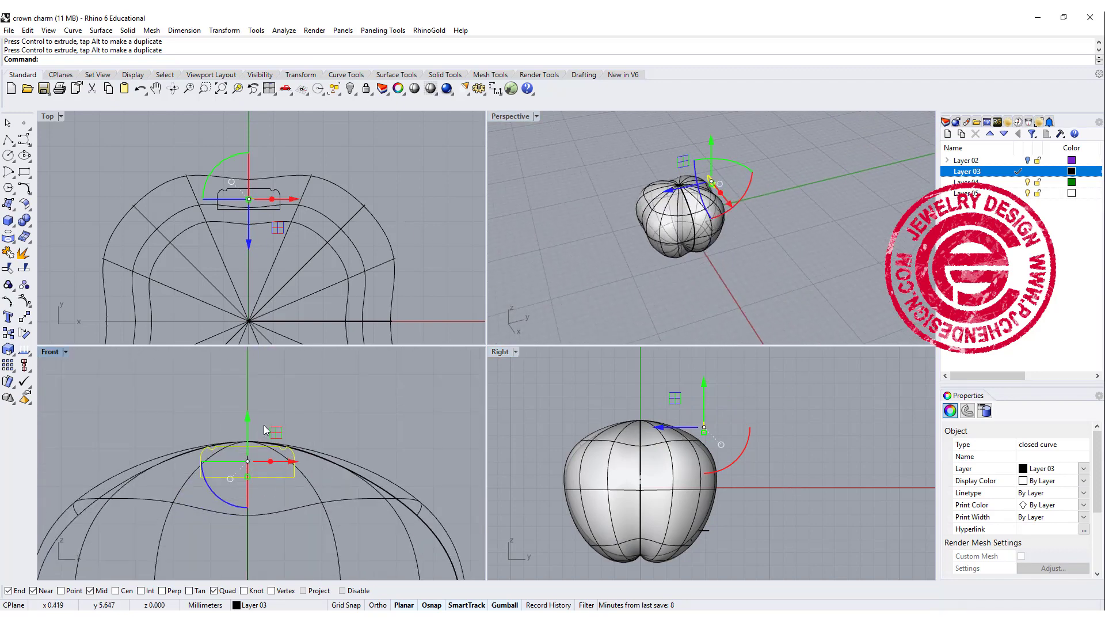
pyautogui.moveTo(246, 419); pyautogui.dragTo(254, 399)
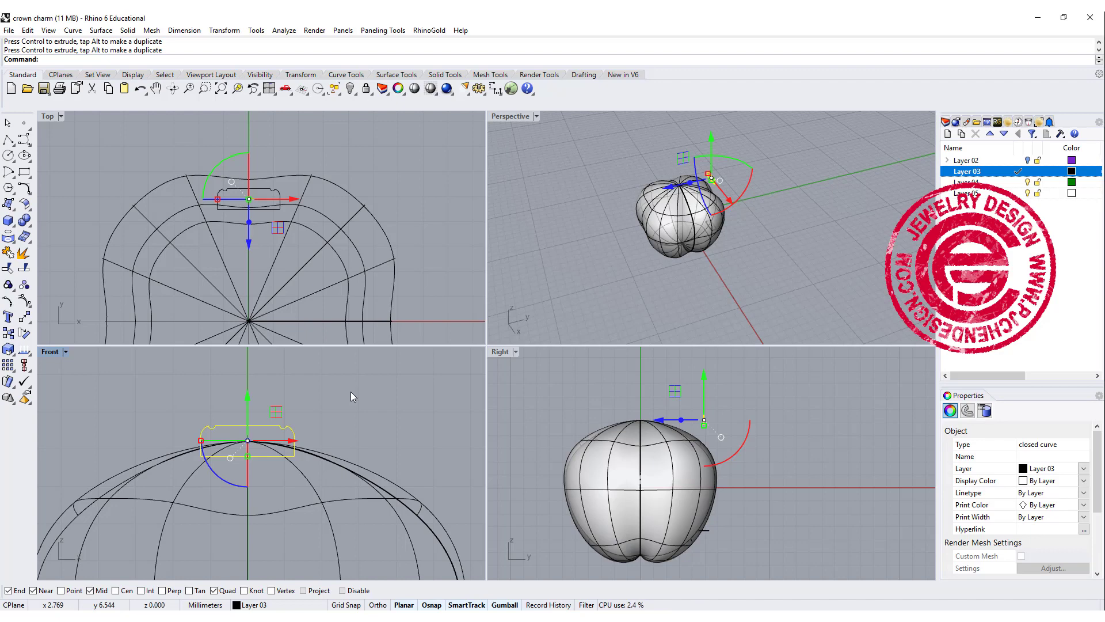
pyautogui.write('pro')
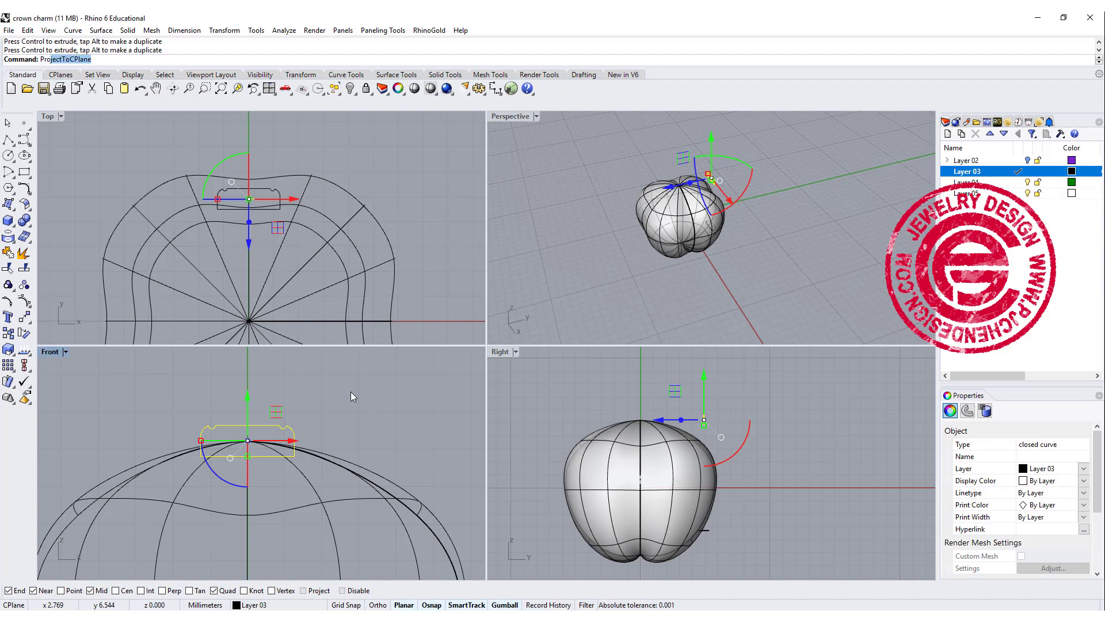
# Step: Project the tab profile flat onto the construction plane, deleting the original, and scale it down
pyautogui.press('Return')
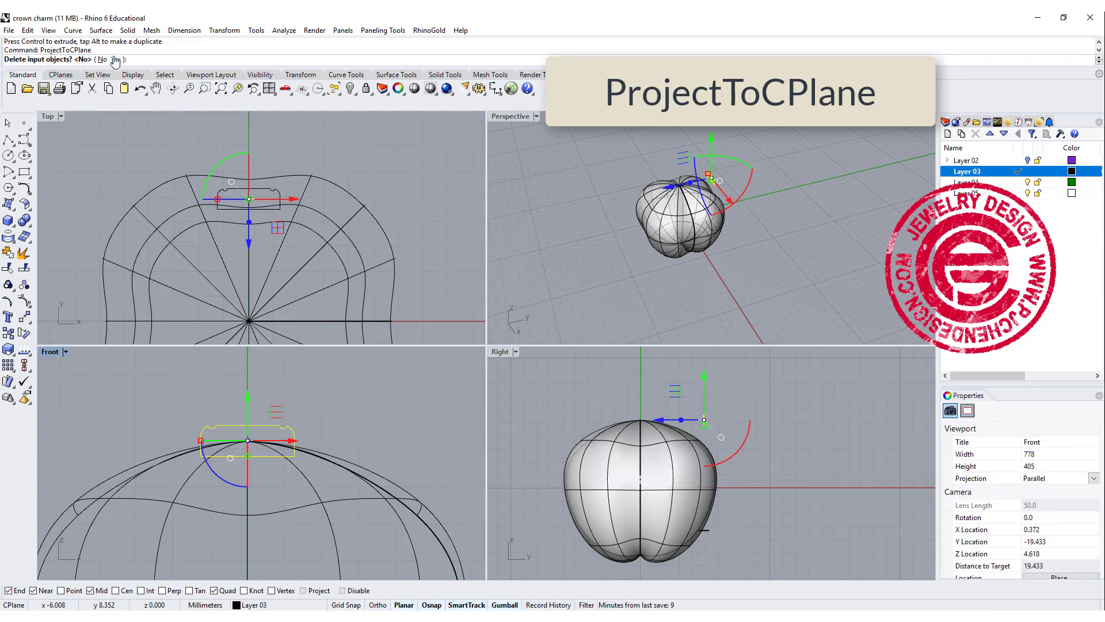
pyautogui.click(115, 59)
pyautogui.scroll(3, 687, 183)
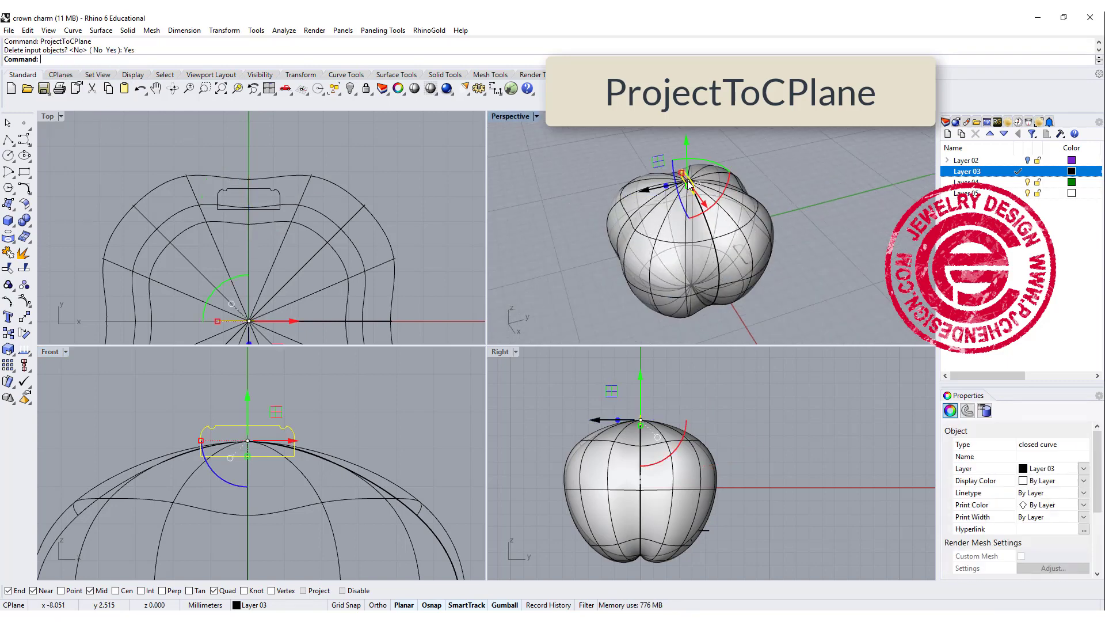
pyautogui.scroll(3, 687, 184)
pyautogui.scroll(-3, 741, 171)
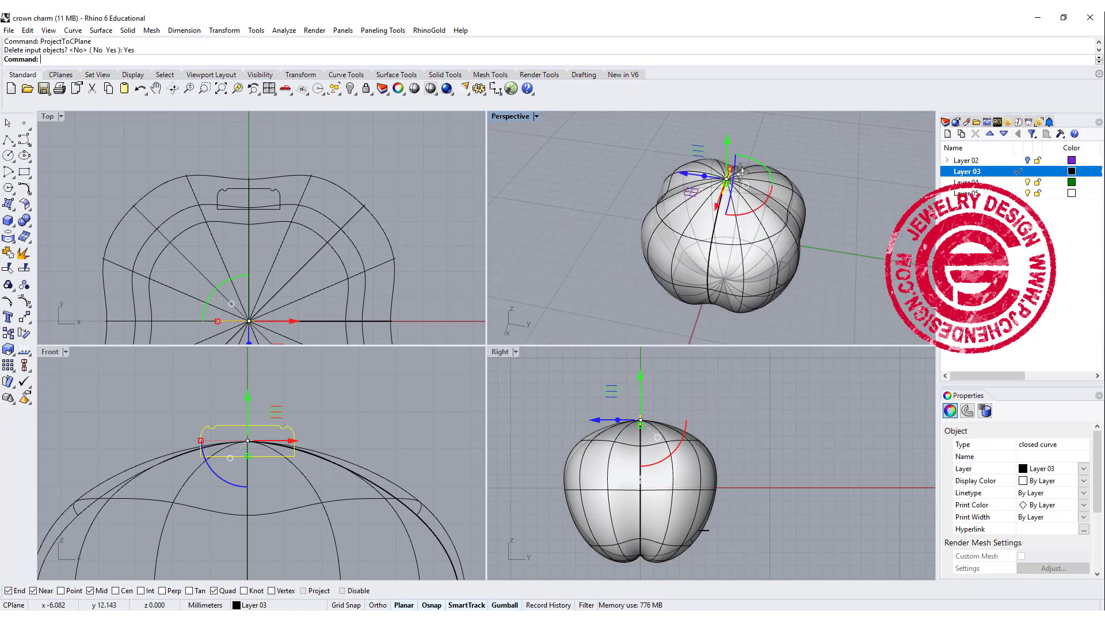
pyautogui.scroll(3, 231, 441)
pyautogui.scroll(2, 214, 432)
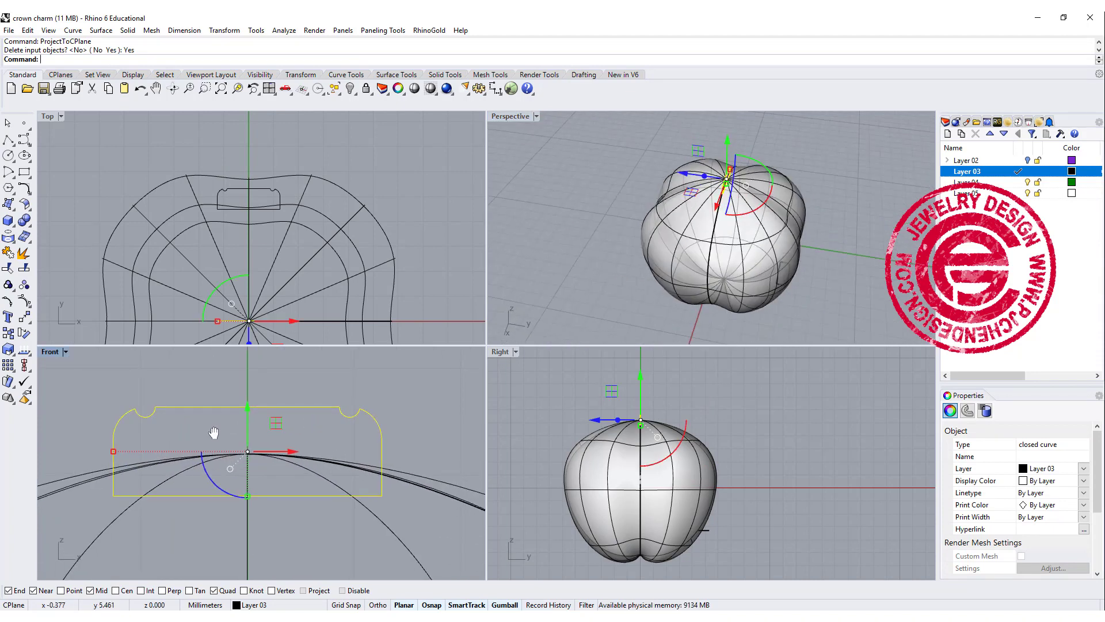
pyautogui.moveTo(115, 453); pyautogui.dragTo(156, 454)
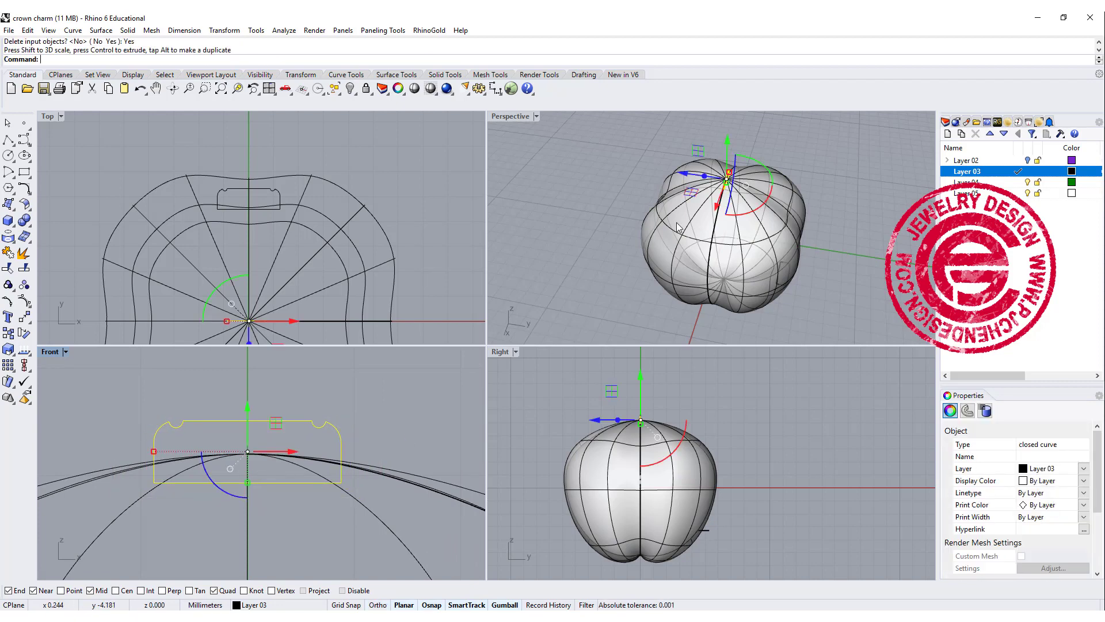
# Step: Inspect the flattened tab profile from the perspective and front views
pyautogui.click(631, 193)
pyautogui.scroll(-3, 631, 193)
pyautogui.scroll(5, 820, 255)
pyautogui.moveTo(822, 254)
pyautogui.mouseDown(button='right')
pyautogui.moveTo(742, 214)
pyautogui.moveTo(844, 243)
pyautogui.mouseUp(button='right')
pyautogui.scroll(3, 306, 477)
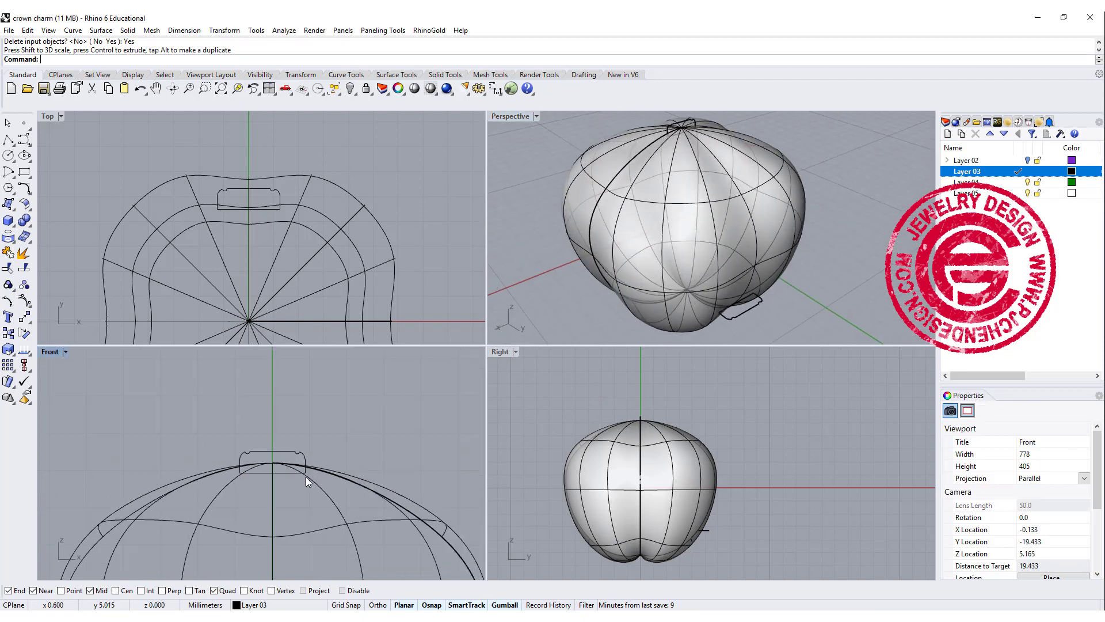
pyautogui.moveTo(305, 477); pyautogui.dragTo(278, 442, button='right')
pyautogui.scroll(-3, 708, 233)
pyautogui.moveTo(709, 233)
pyautogui.mouseDown(button='right')
pyautogui.moveTo(742, 277)
pyautogui.moveTo(723, 230)
pyautogui.moveTo(706, 234)
pyautogui.mouseUp(button='right')
pyautogui.click(743, 276)
pyautogui.press('Escape')
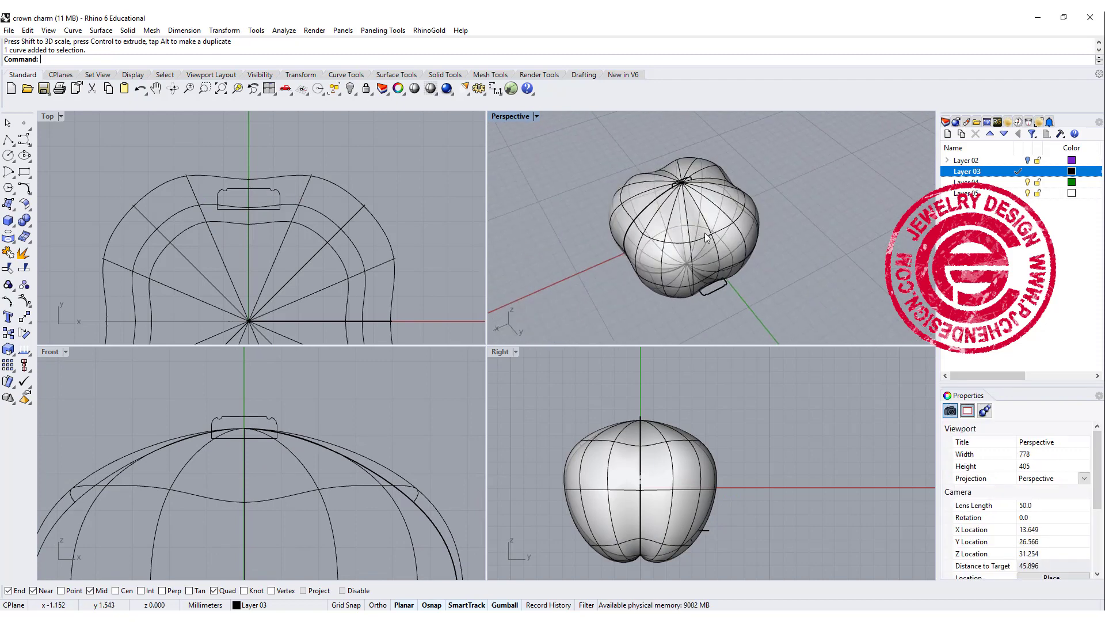
pyautogui.write('ExtractIsocurve')
# Step: Extract a V-direction isocurve running down one side of the lobed charm body
pyautogui.press('Return')
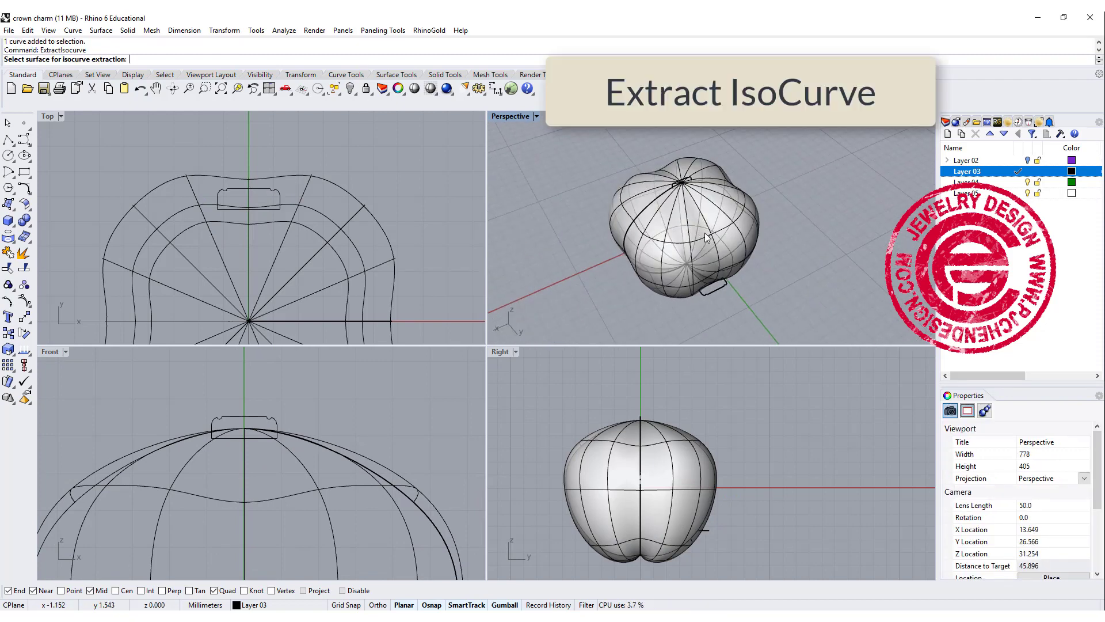
pyautogui.click(723, 226)
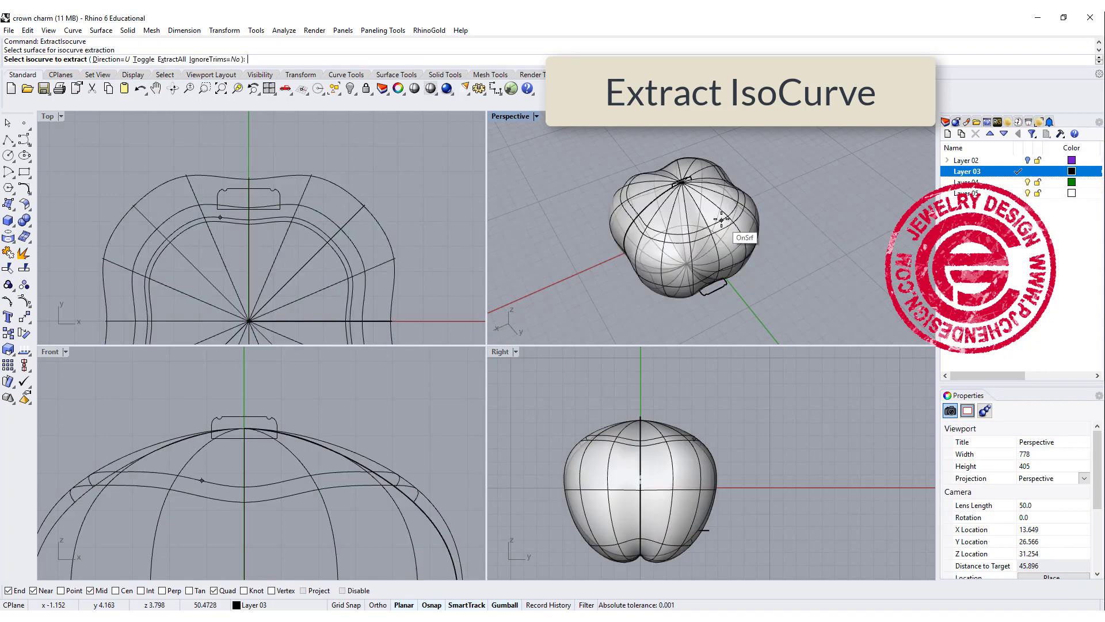
pyautogui.scroll(3, 707, 211)
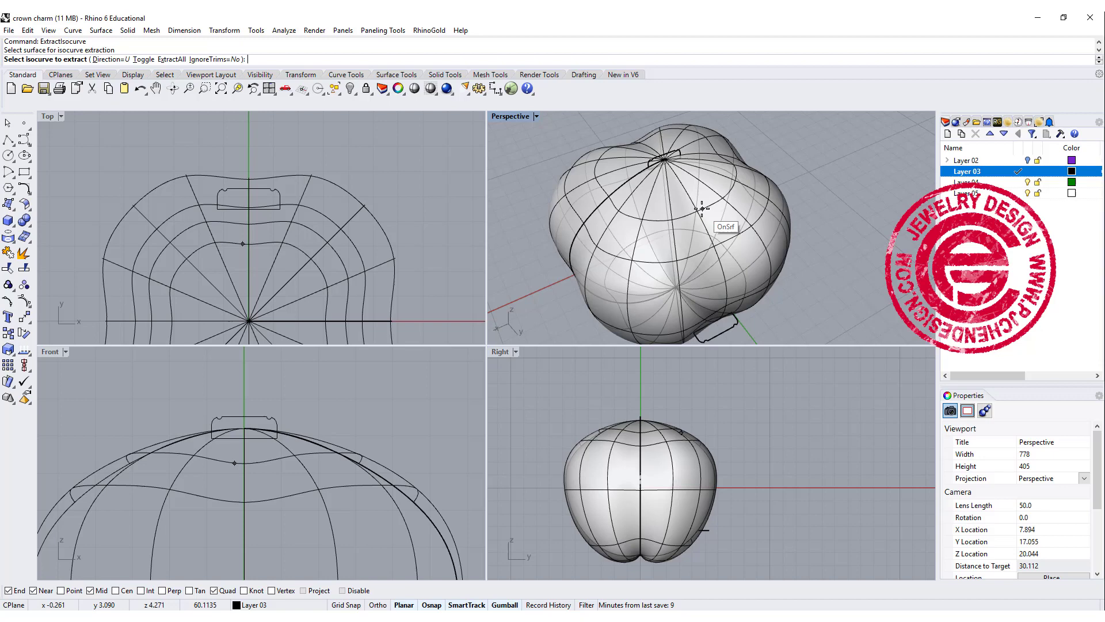
pyautogui.click(143, 59)
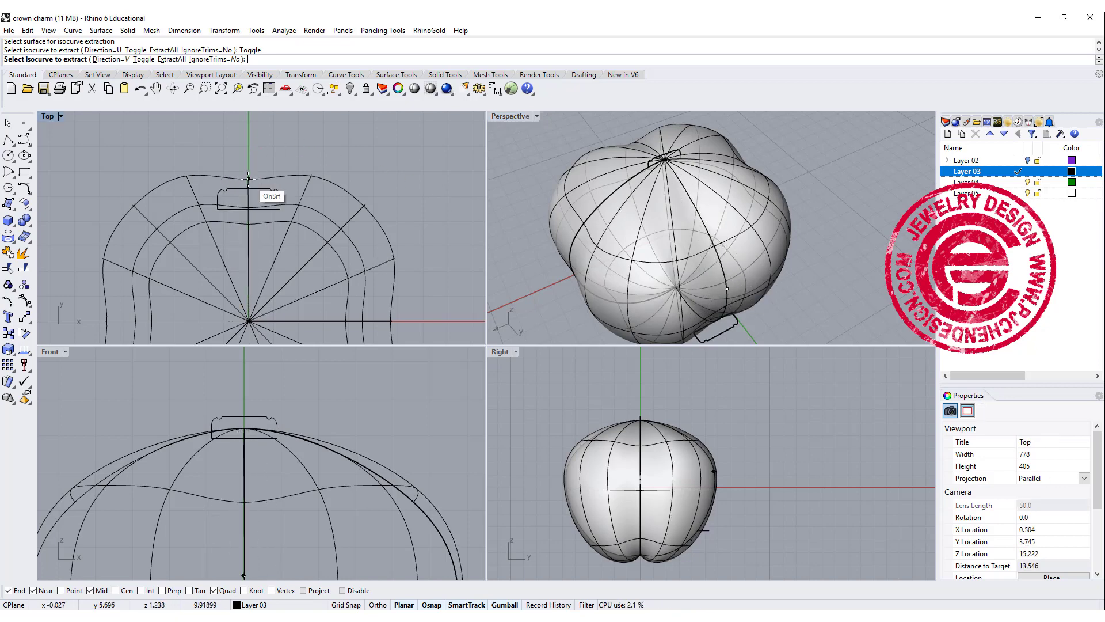
pyautogui.click(248, 179)
pyautogui.scroll(-2, 276, 177)
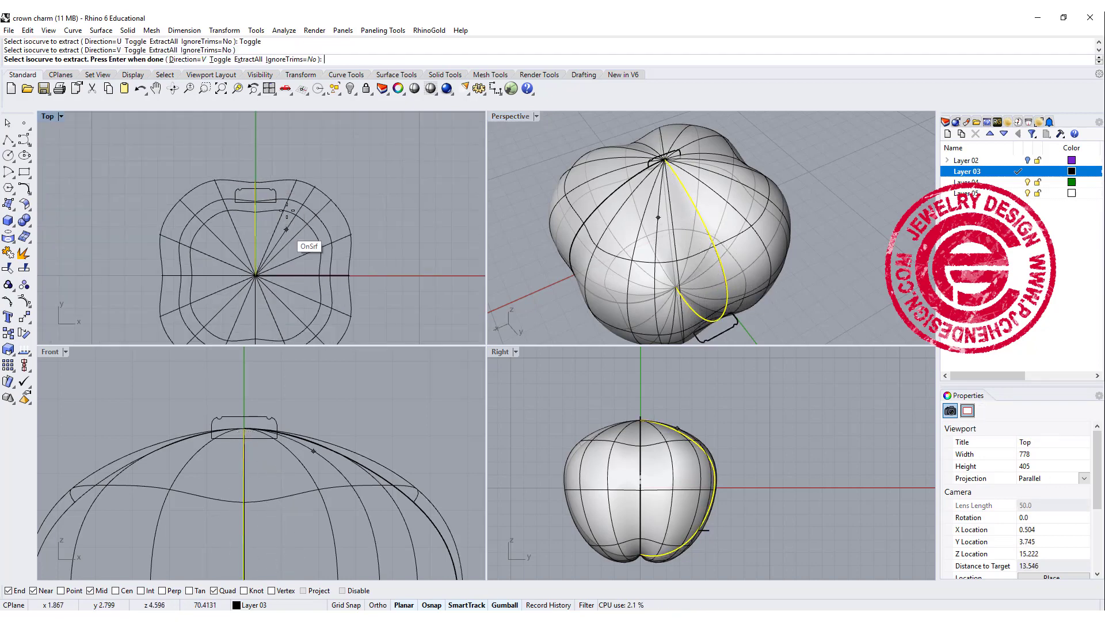
pyautogui.scroll(-2, 278, 175)
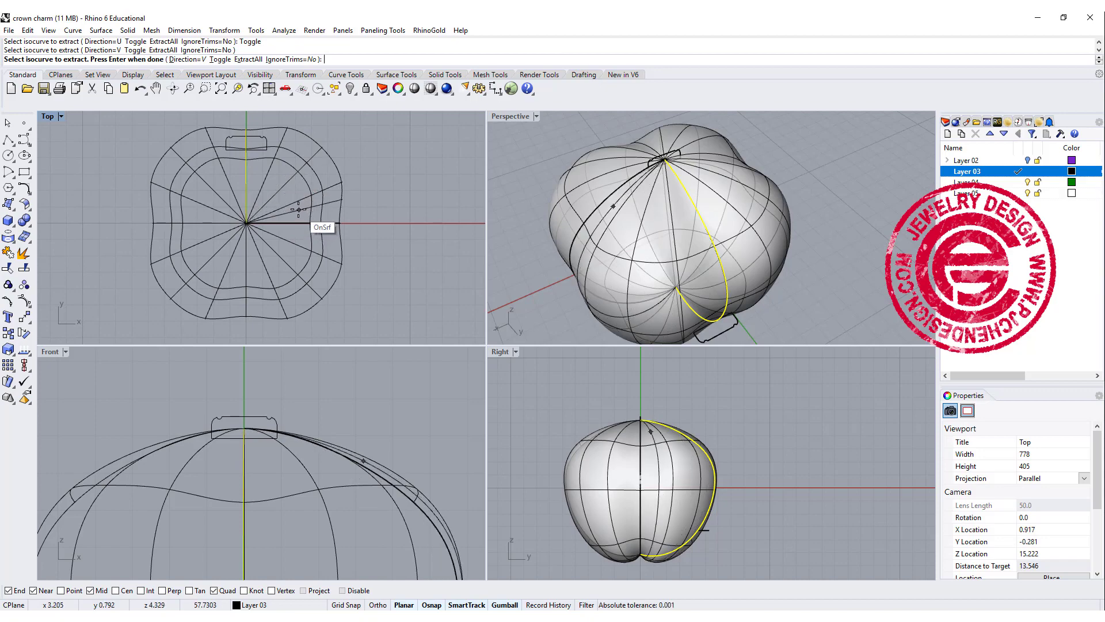
pyautogui.press('Return')
pyautogui.moveTo(726, 199); pyautogui.dragTo(518, 116, button='right')
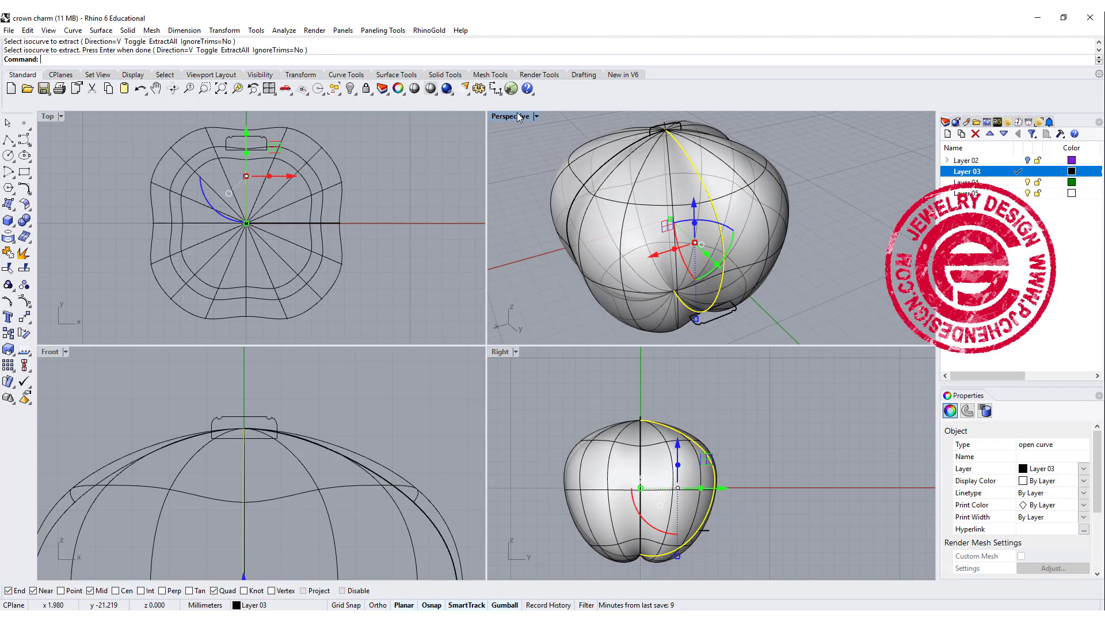
pyautogui.scroll(-3, 398, 392)
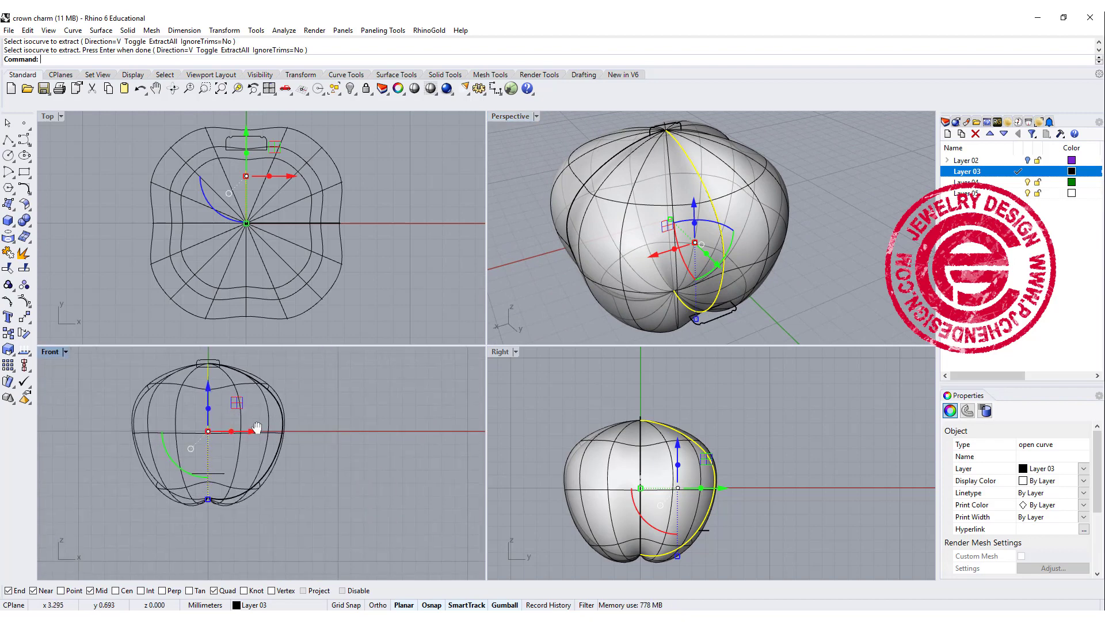
pyautogui.scroll(-2, 382, 481)
pyautogui.press('Escape')
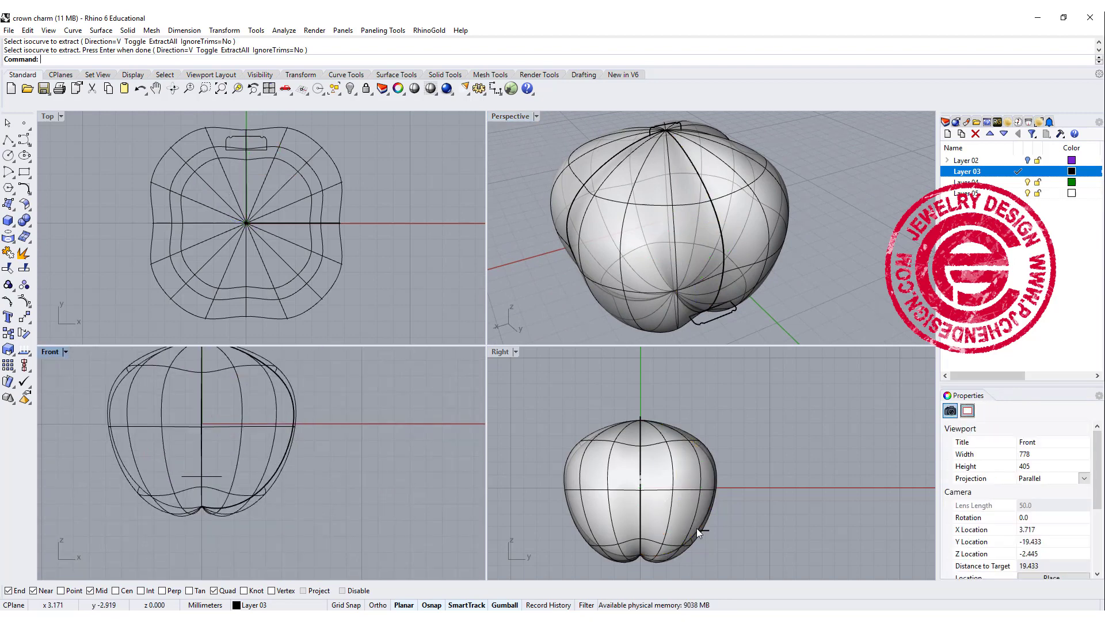
pyautogui.scroll(5, 697, 528)
# Step: Rotate the bottom tab profile in the Right view to follow the body's underside
pyautogui.click(730, 533)
pyautogui.doubleClick(497, 353)
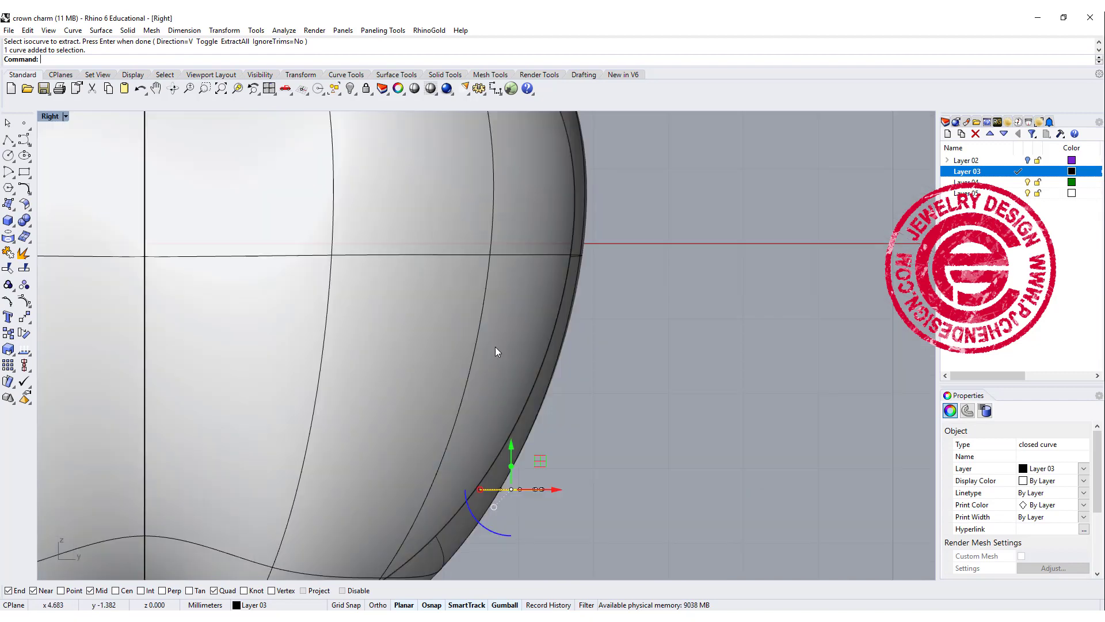
pyautogui.scroll(-3, 543, 307)
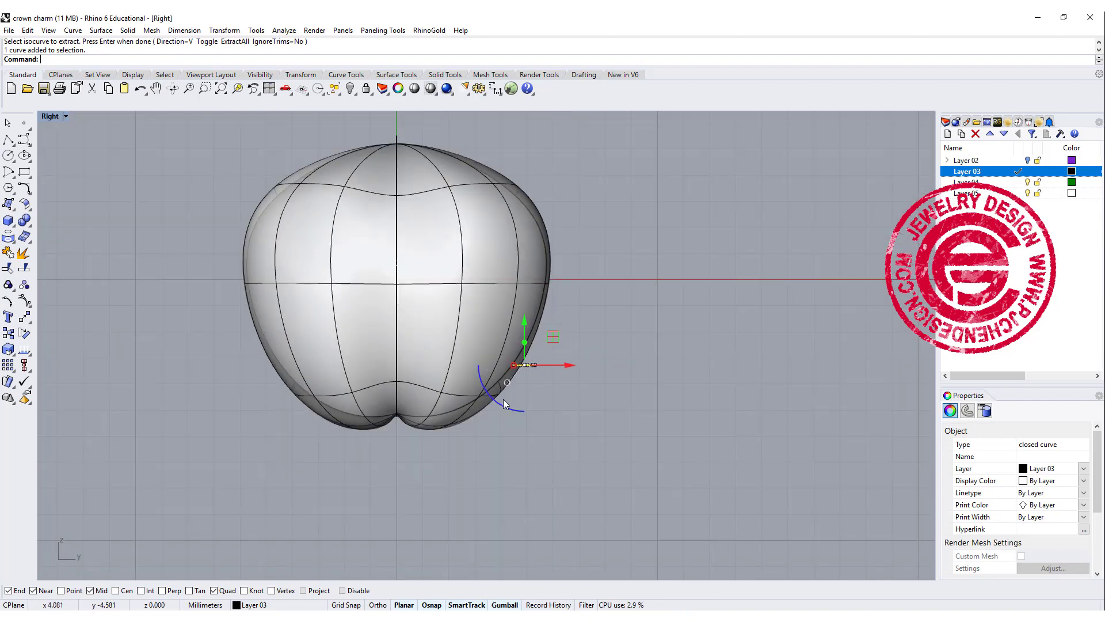
pyautogui.moveTo(507, 409); pyautogui.dragTo(483, 389)
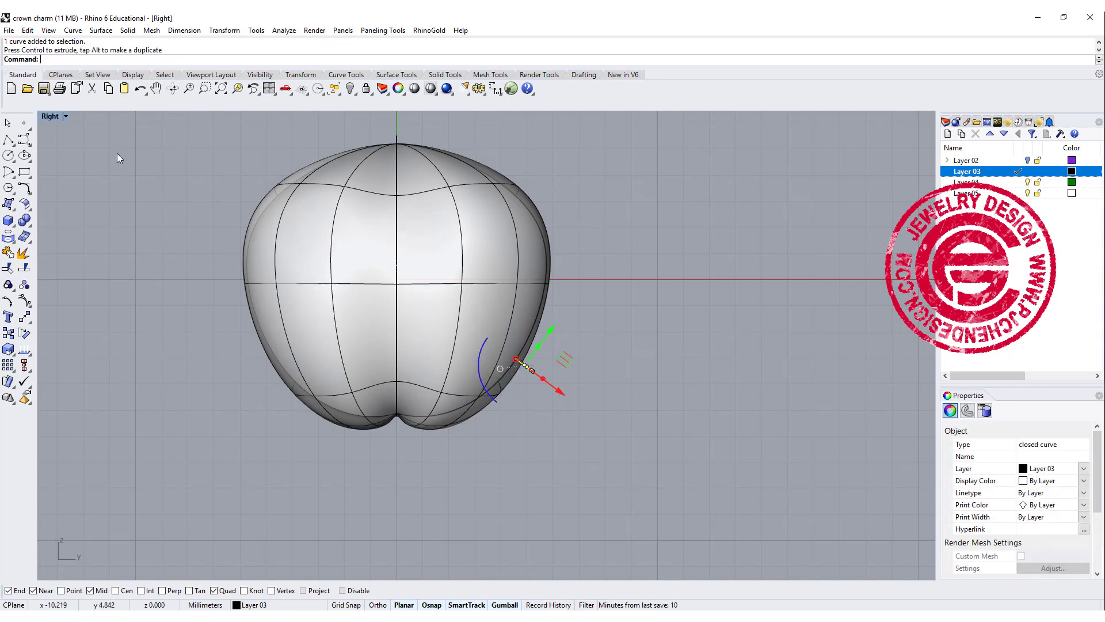
pyautogui.doubleClick(51, 116)
pyautogui.moveTo(754, 232); pyautogui.dragTo(522, 137, button='right')
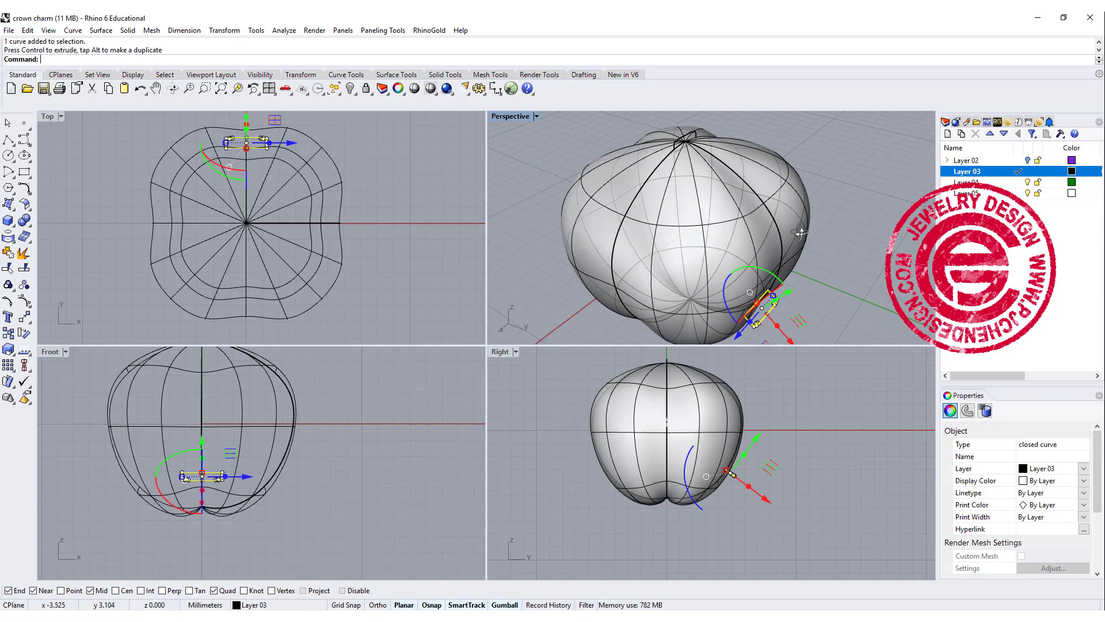
pyautogui.doubleClick(512, 117)
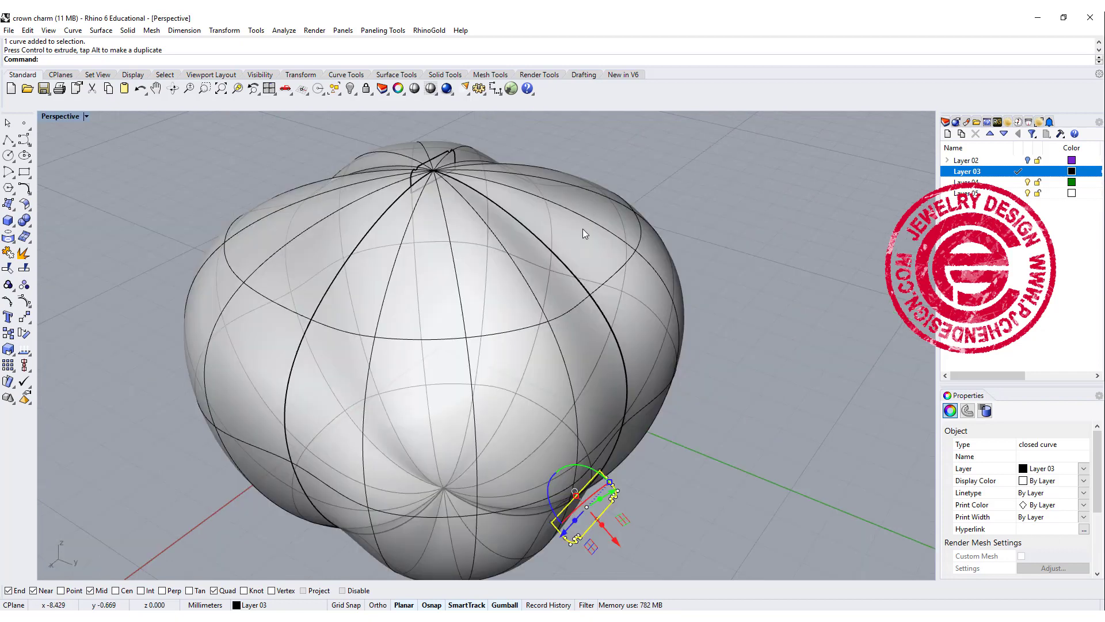
pyautogui.press('Escape')
# Step: Sweep the tab profile along the extracted isocurve, with an adjusted seam, to form the band
pyautogui.click(102, 30)
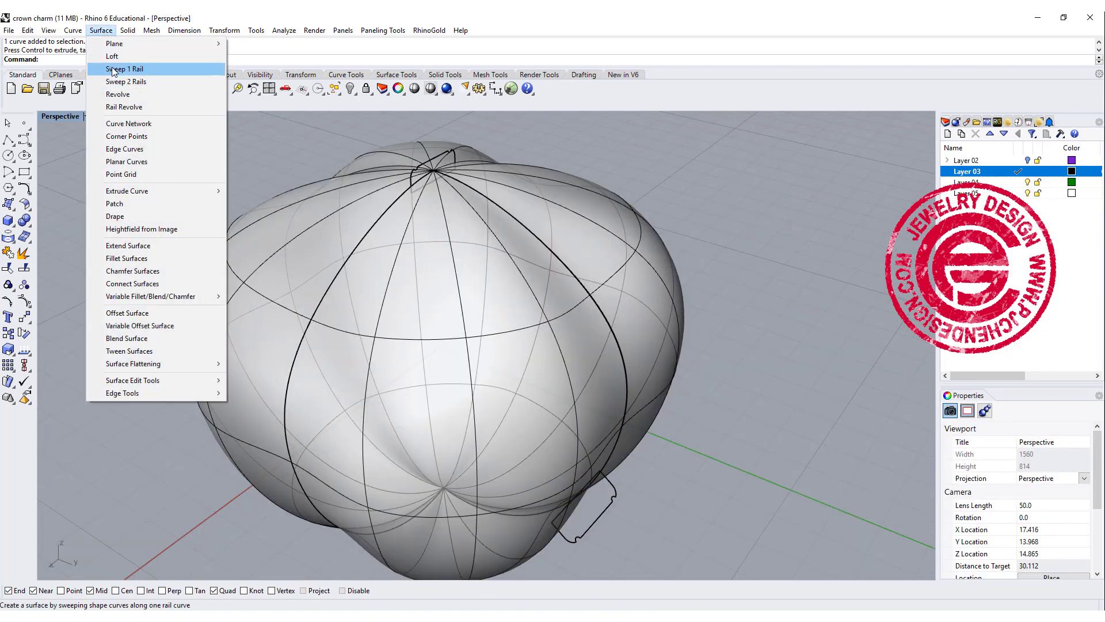
pyautogui.click(112, 71)
pyautogui.click(620, 352)
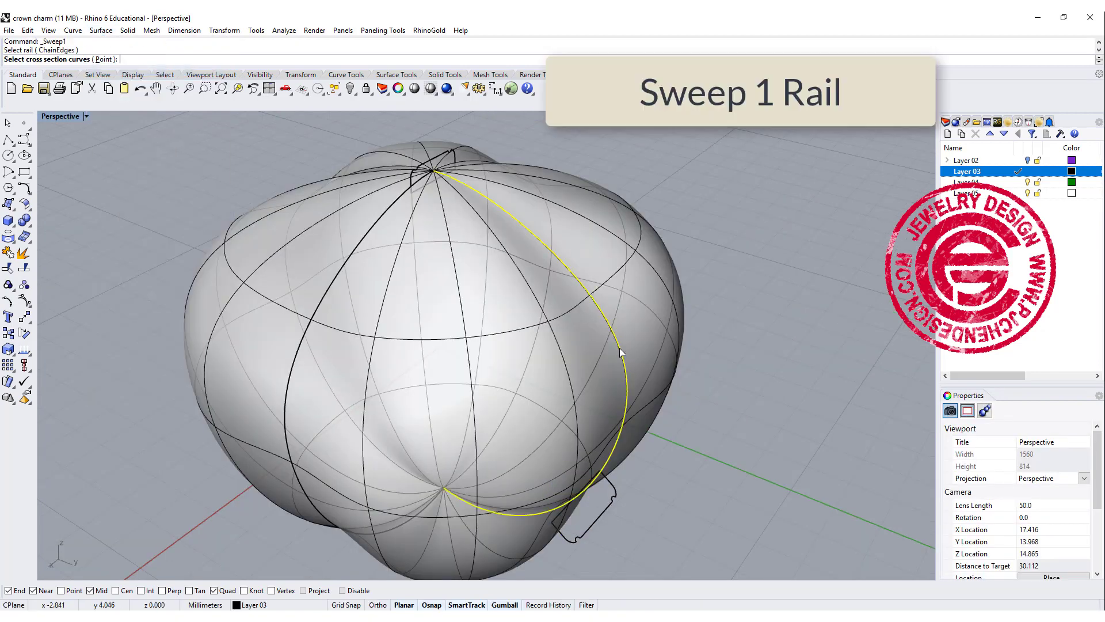
pyautogui.click(594, 527)
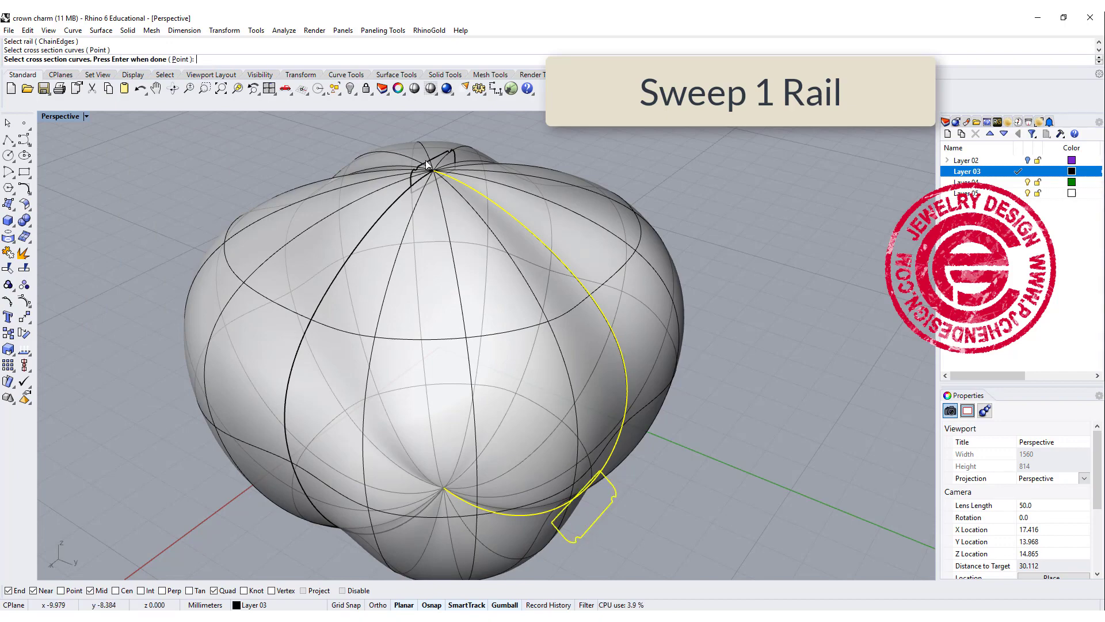
pyautogui.press('Return')
pyautogui.moveTo(772, 258)
pyautogui.mouseDown(button='right')
pyautogui.moveTo(726, 329)
pyautogui.moveTo(760, 343)
pyautogui.mouseUp(button='right')
pyautogui.moveTo(405, 493)
pyautogui.mouseDown()
pyautogui.moveTo(458, 499)
pyautogui.moveTo(466, 470)
pyautogui.mouseUp()
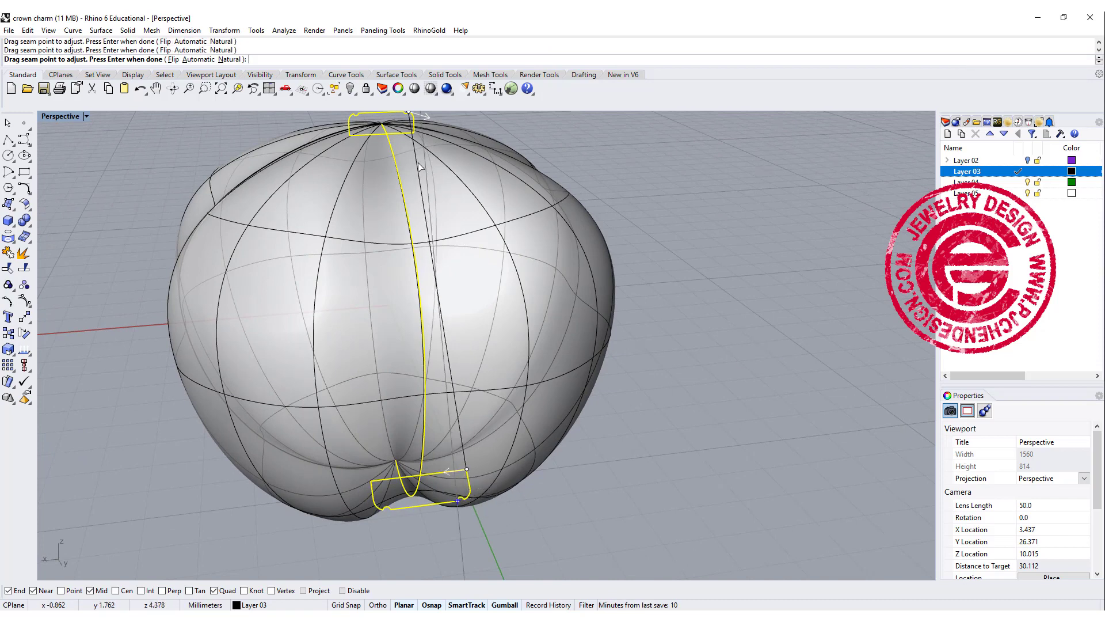
pyautogui.moveTo(419, 167); pyautogui.dragTo(406, 147, button='right')
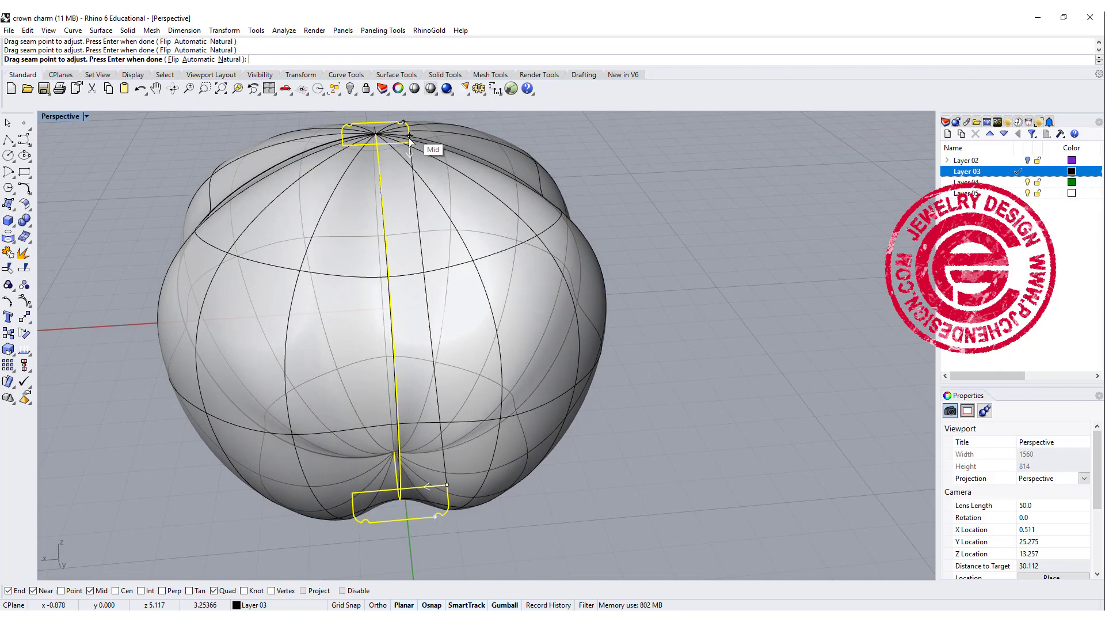
pyautogui.moveTo(411, 141); pyautogui.dragTo(410, 142)
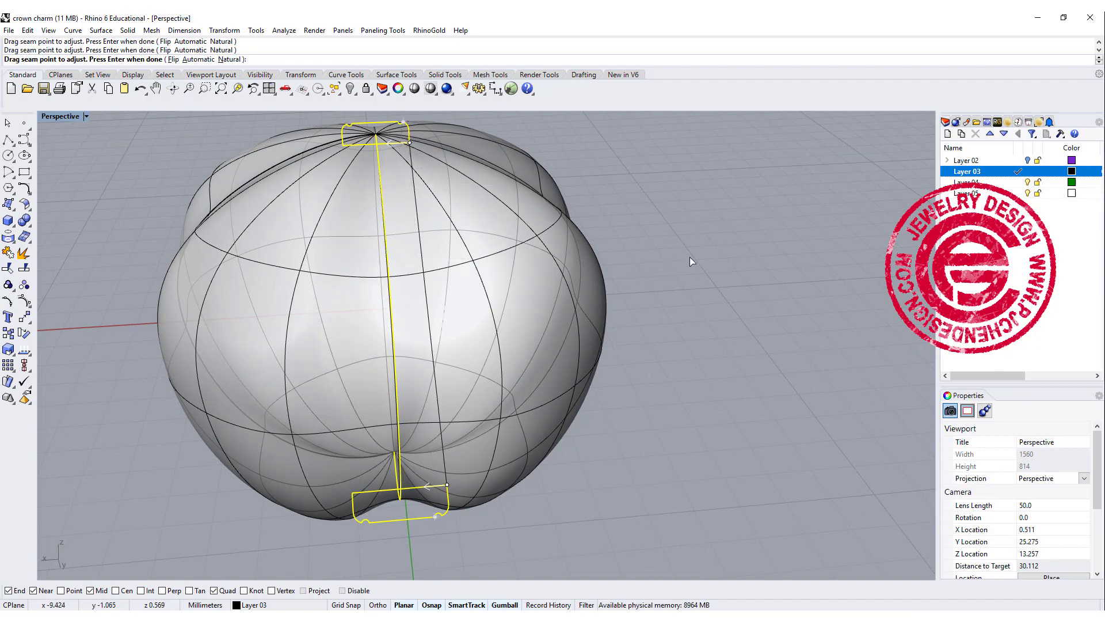
pyautogui.press('Return')
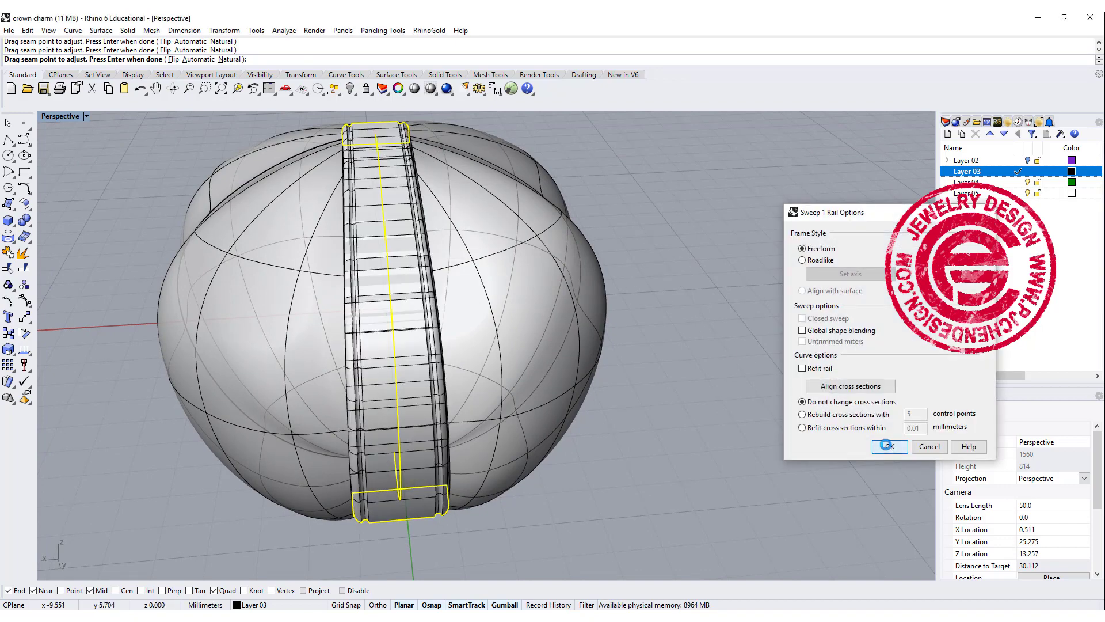
pyautogui.click(889, 447)
# Step: Cap the swept band's open ends into a closed solid and maximize the Top view
pyautogui.moveTo(778, 328)
pyautogui.mouseDown(button='right')
pyautogui.moveTo(675, 217)
pyautogui.moveTo(489, 213)
pyautogui.mouseUp(button='right')
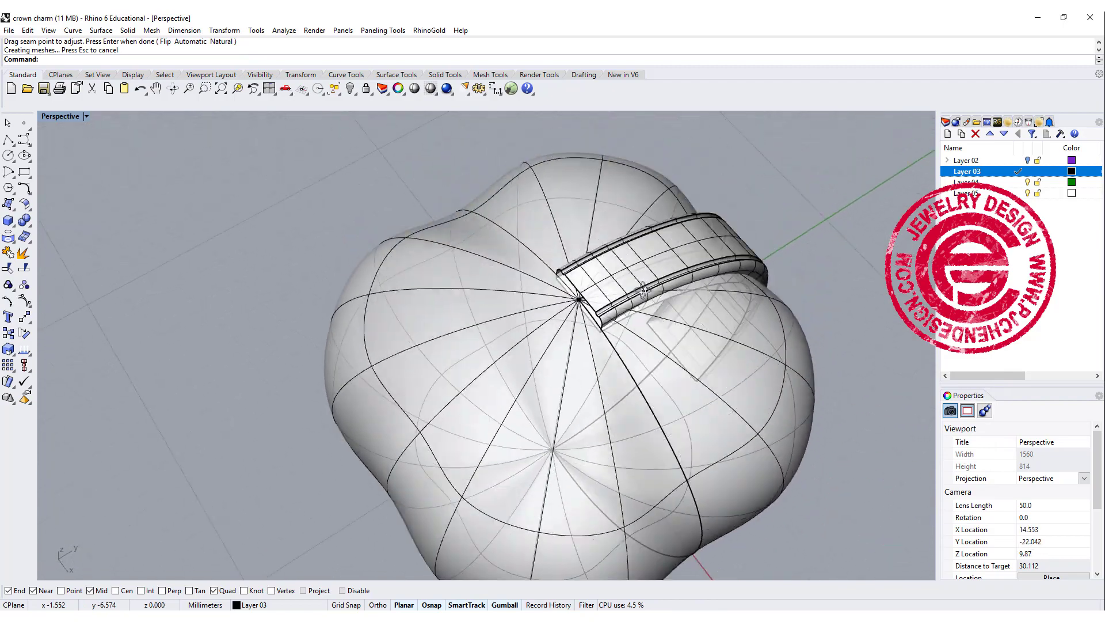
pyautogui.scroll(-3, 490, 214)
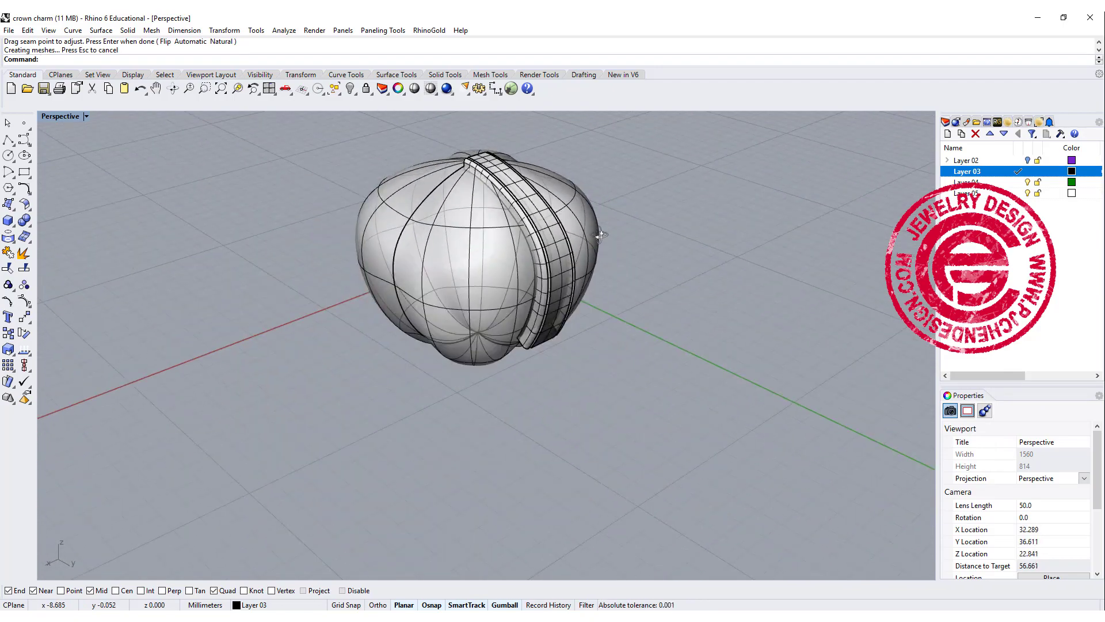
pyautogui.moveTo(489, 213); pyautogui.dragTo(624, 251, button='right')
pyautogui.scroll(2, 543, 270)
pyautogui.moveTo(543, 268); pyautogui.dragTo(586, 300, button='right')
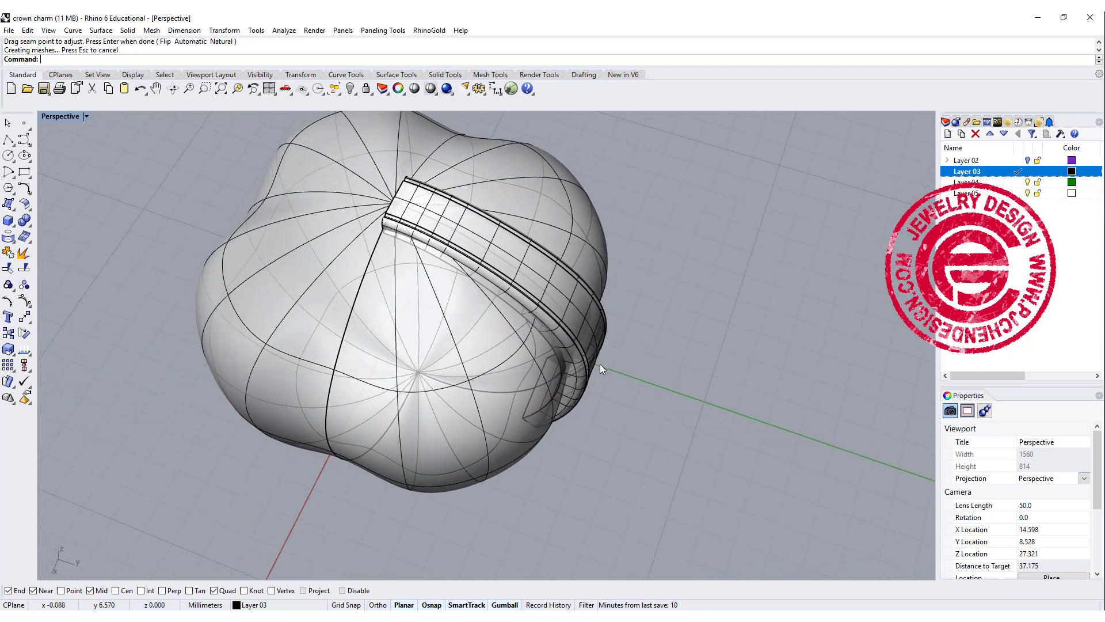
pyautogui.click(601, 363)
pyautogui.write('Cap')
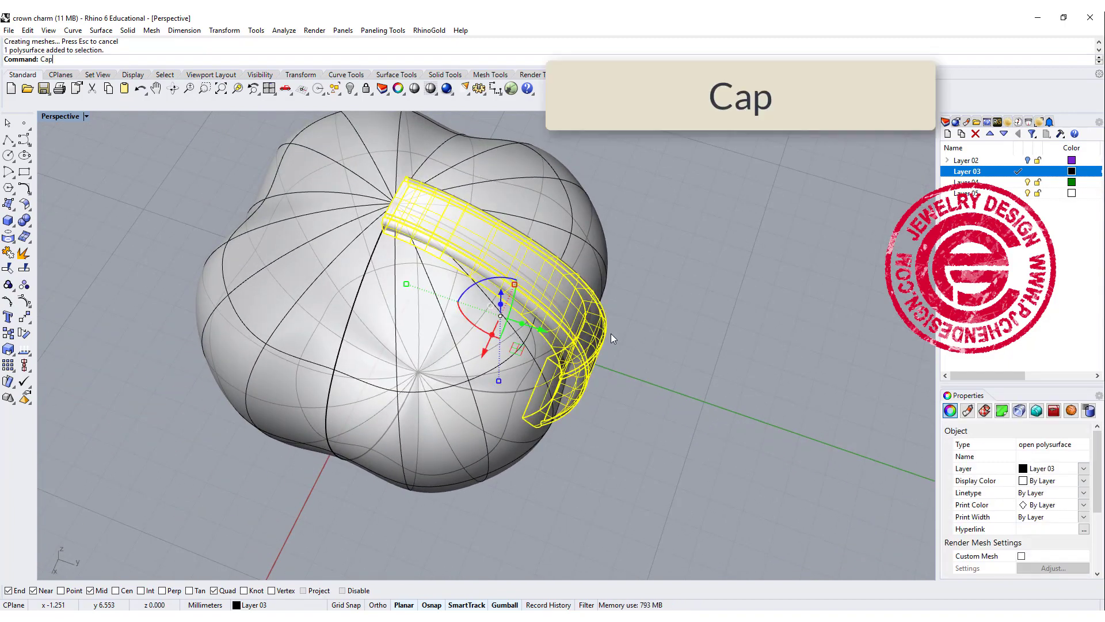
pyautogui.press('Return')
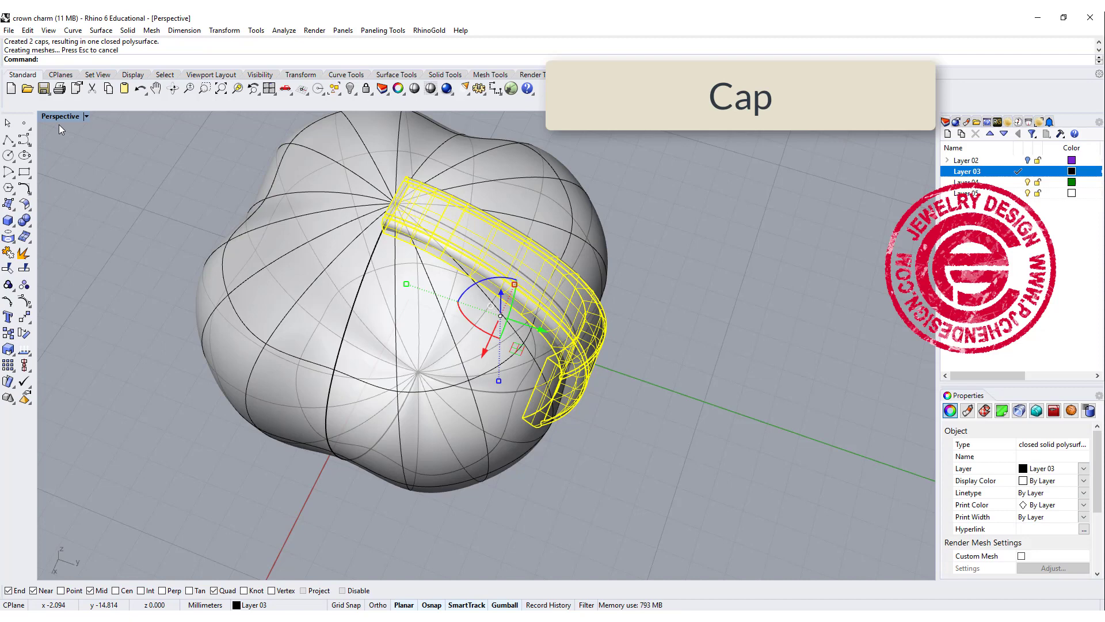
pyautogui.doubleClick(54, 117)
pyautogui.doubleClick(51, 117)
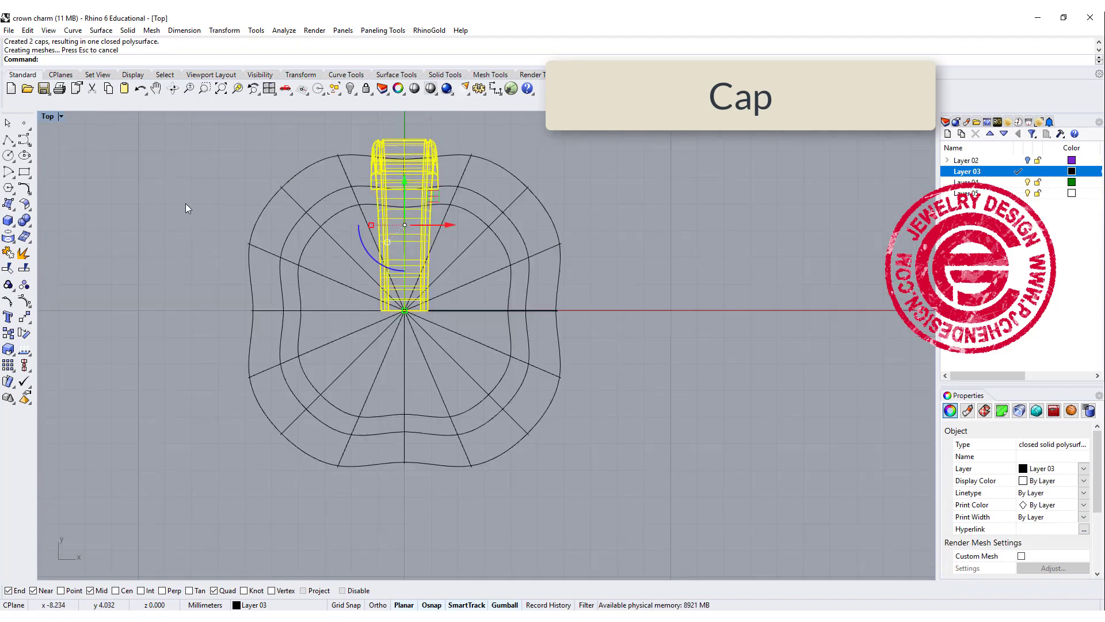
pyautogui.scroll(-2, 186, 203)
pyautogui.press('Escape')
# Step: Set up a copying rotation of the band centred at the origin with a rightward reference
pyautogui.rightClick(443, 142)
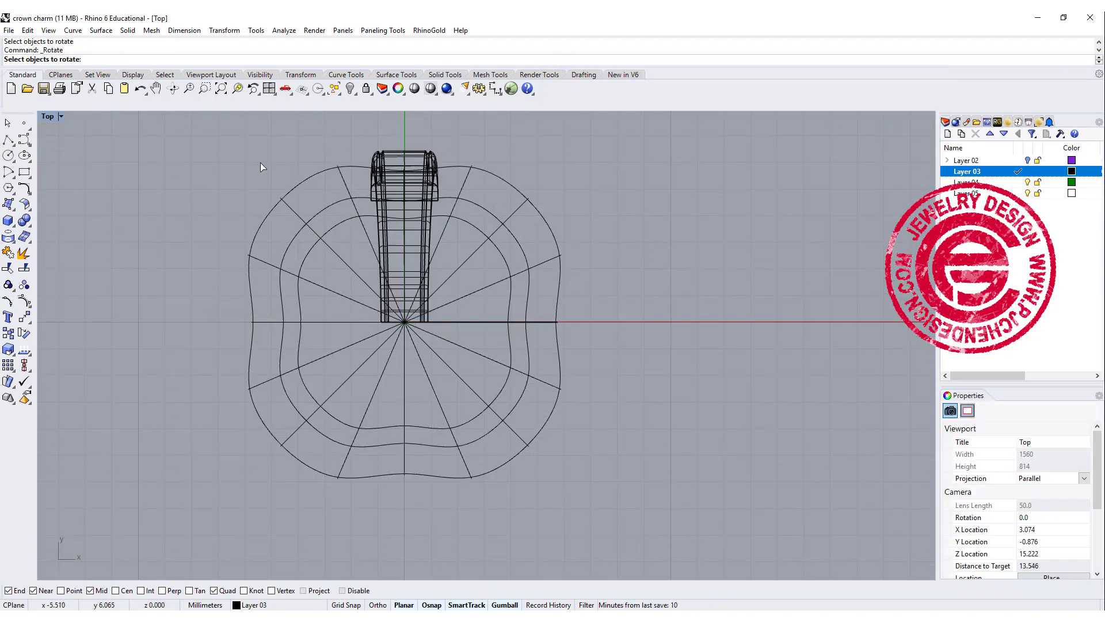
pyautogui.click(412, 156)
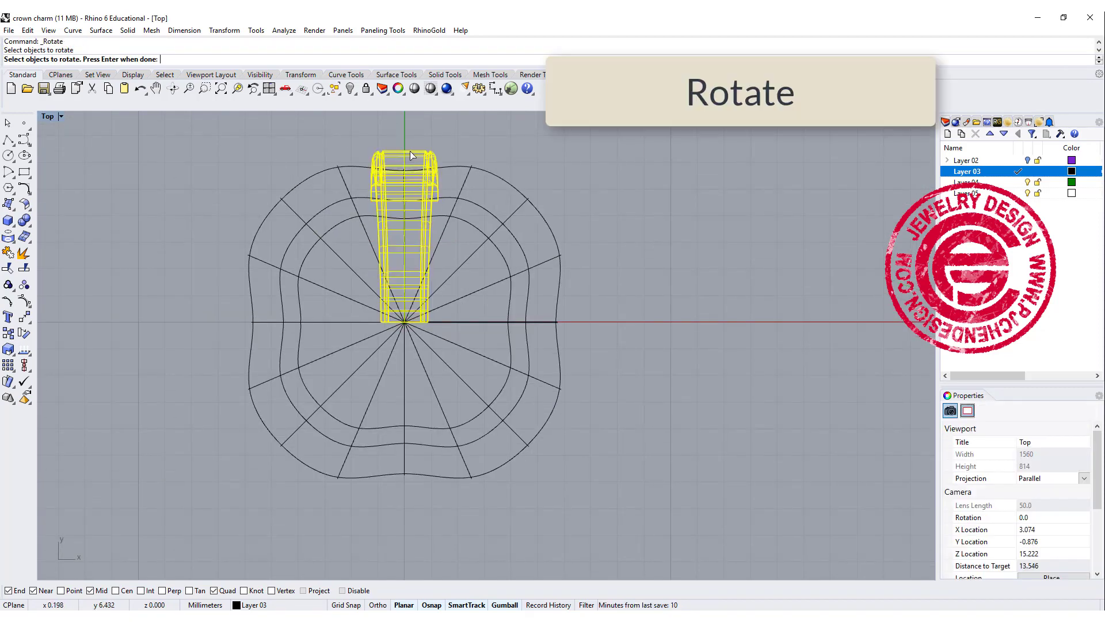
pyautogui.rightClick(242, 179)
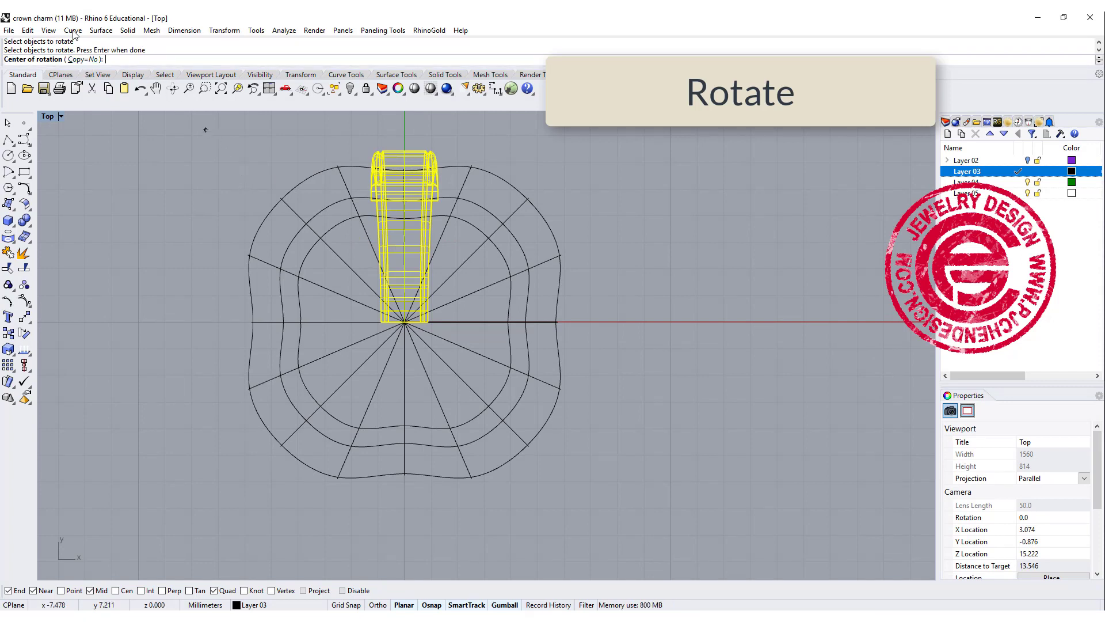
pyautogui.click(87, 59)
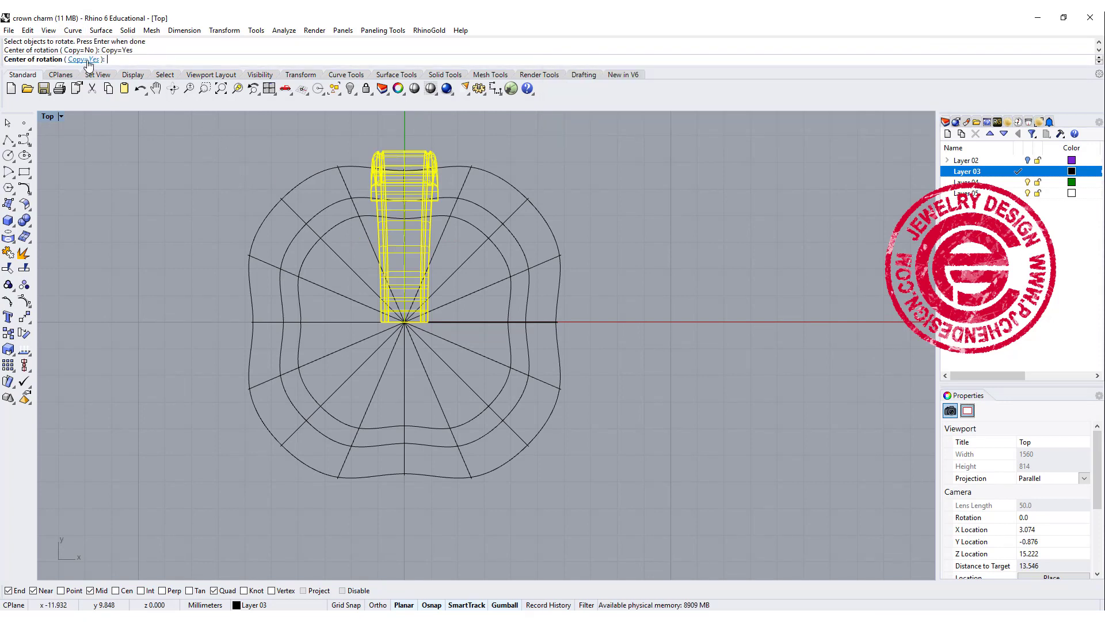
pyautogui.write('0')
pyautogui.press('Return')
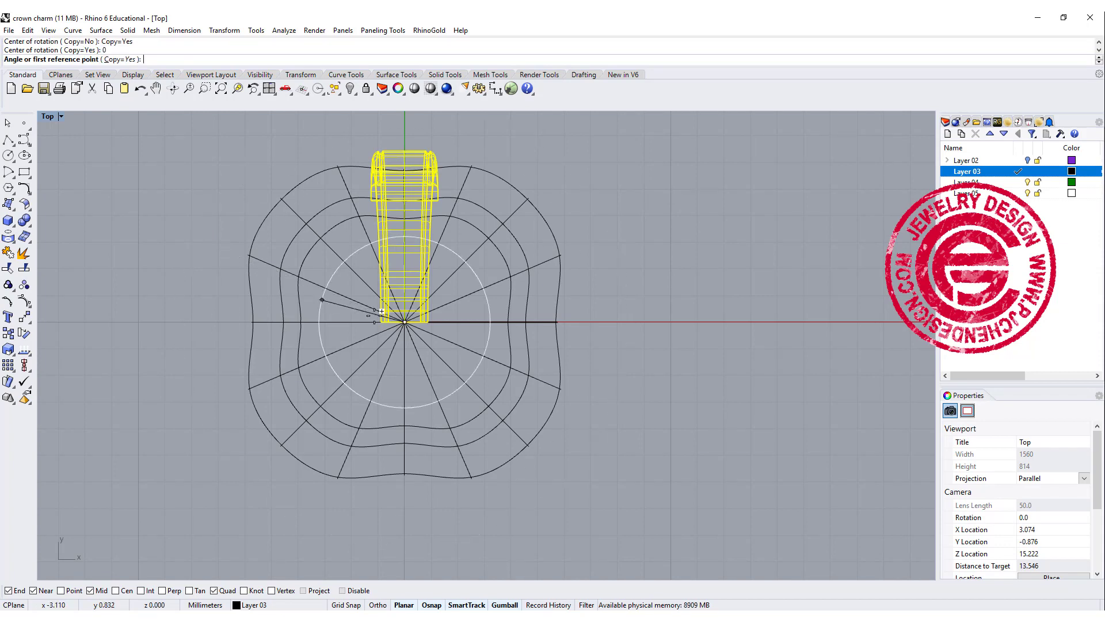
pyautogui.click(642, 322)
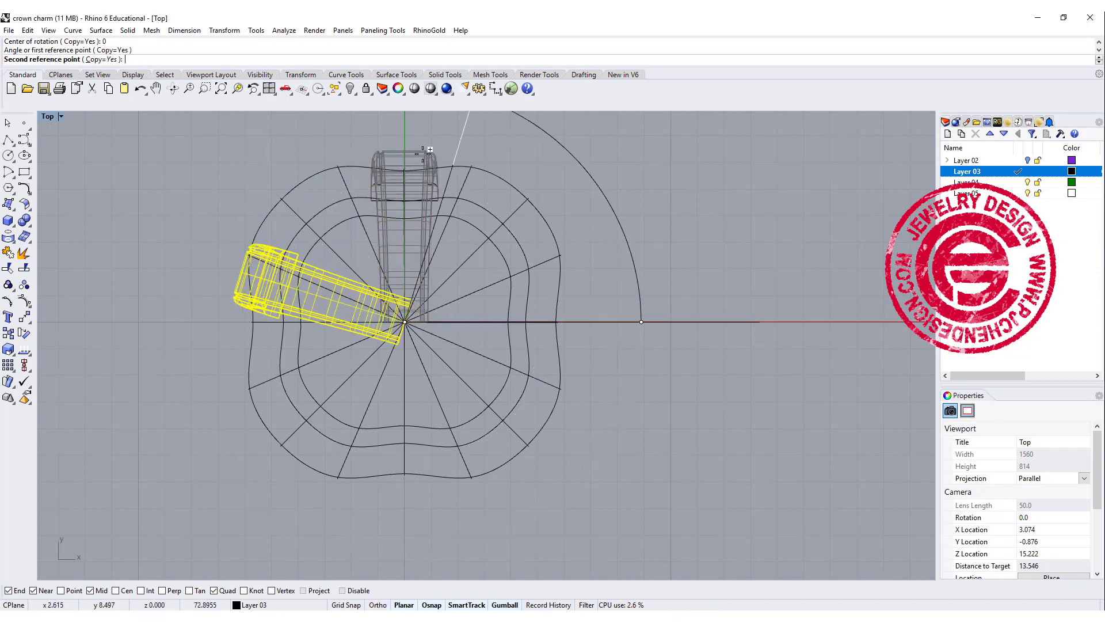
# Step: Place rotated band copies at 90°, 180° and 270°, then orbit the crown
pyautogui.click(406, 130)
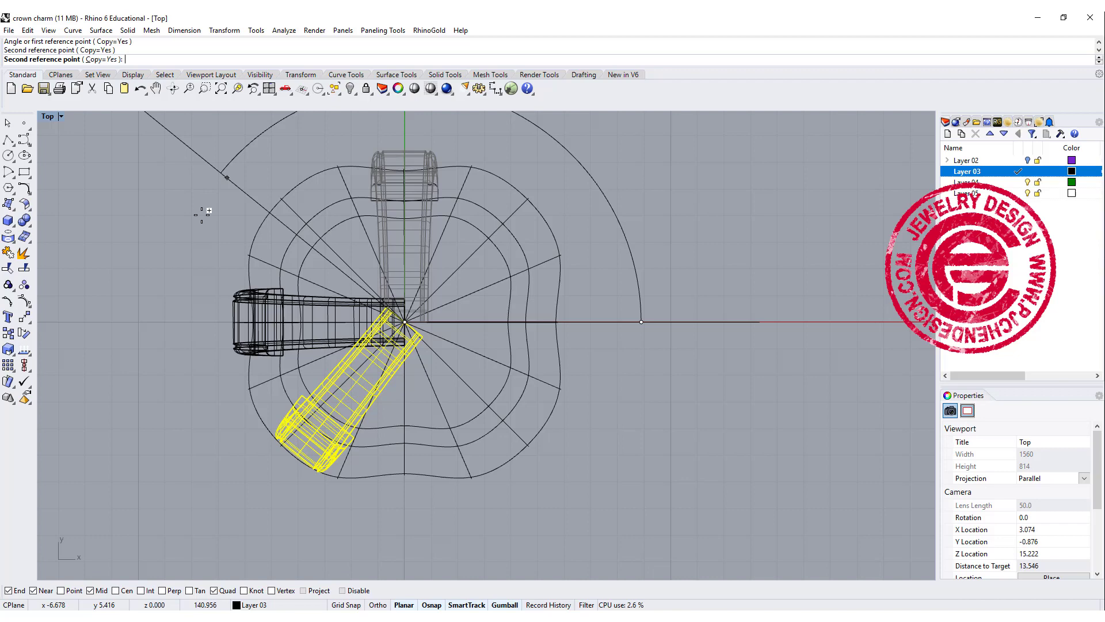
pyautogui.click(169, 321)
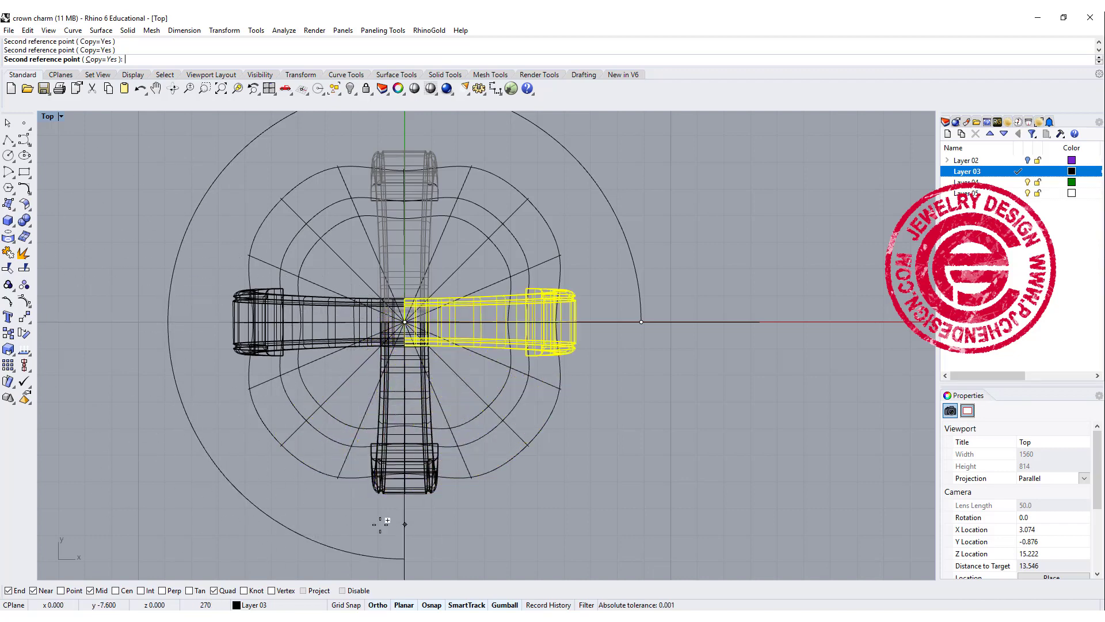
pyautogui.click(429, 521)
pyautogui.press('Return')
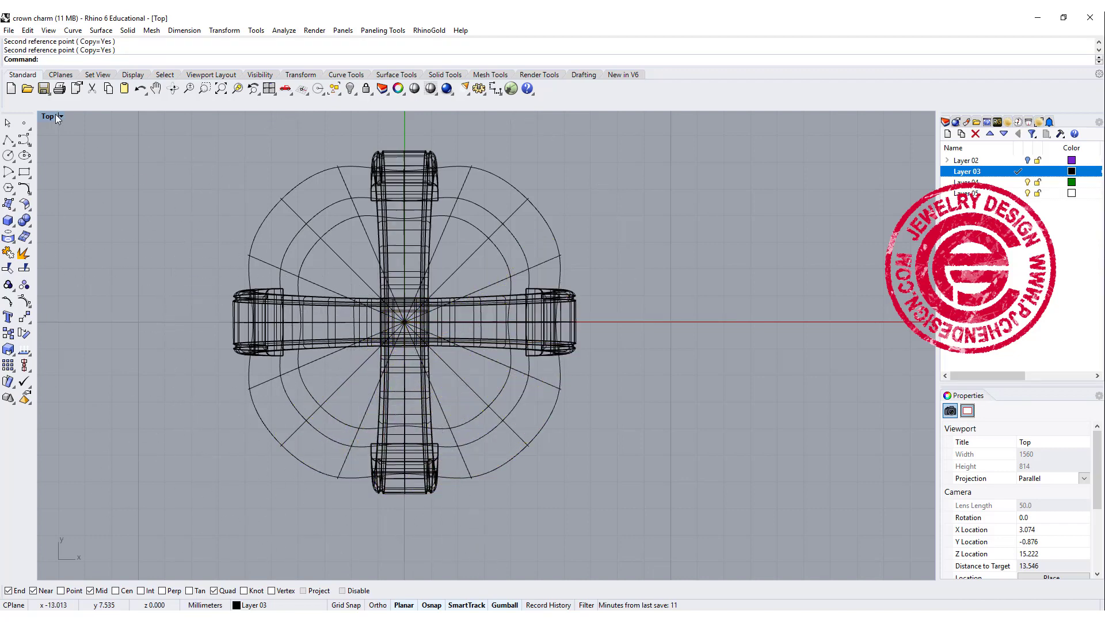
pyautogui.doubleClick(52, 116)
pyautogui.doubleClick(513, 118)
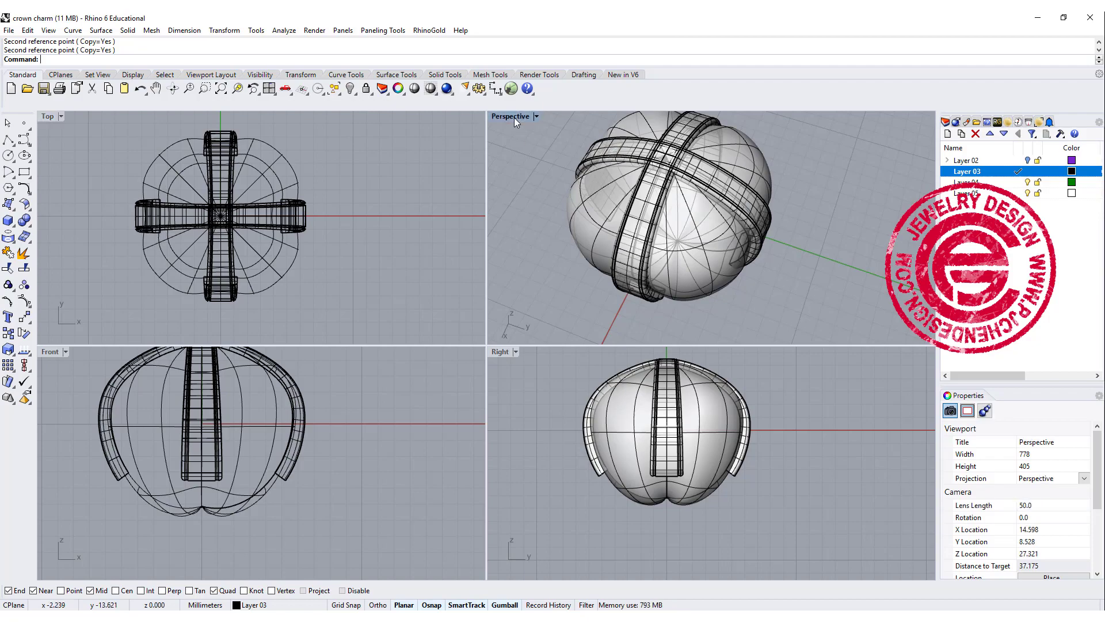
pyautogui.moveTo(518, 216)
pyautogui.mouseDown(button='right')
pyautogui.moveTo(633, 289)
pyautogui.moveTo(590, 280)
pyautogui.moveTo(501, 406)
pyautogui.moveTo(506, 389)
pyautogui.mouseUp(button='right')
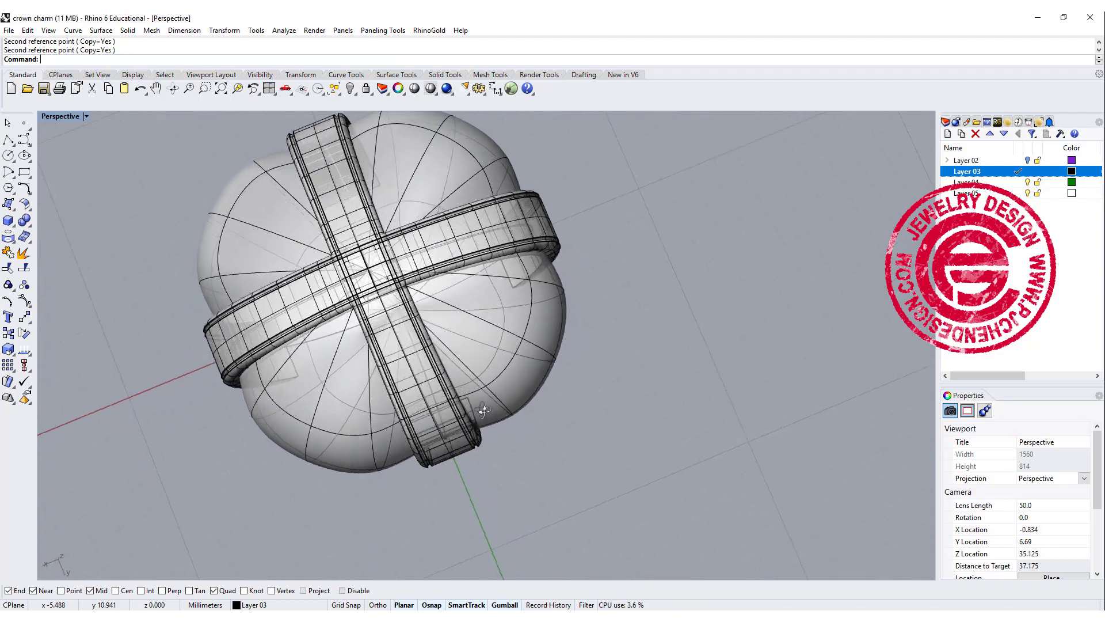
# Step: Select the inner sphere, show its control points, and orbit to inspect them
pyautogui.click(543, 359)
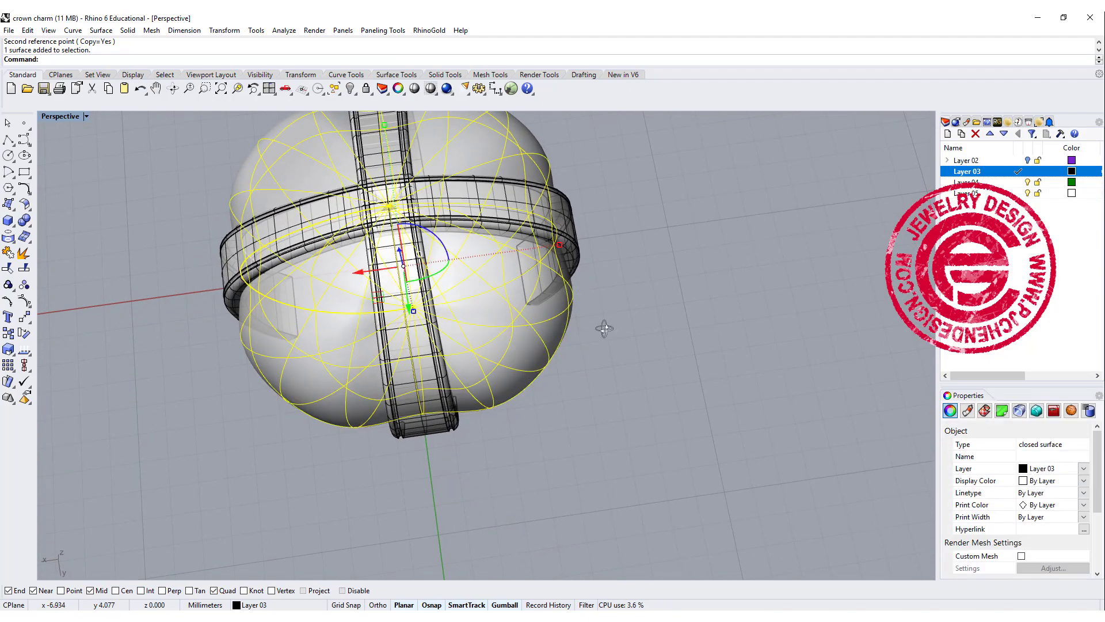
pyautogui.moveTo(604, 328); pyautogui.dragTo(591, 311, button='right')
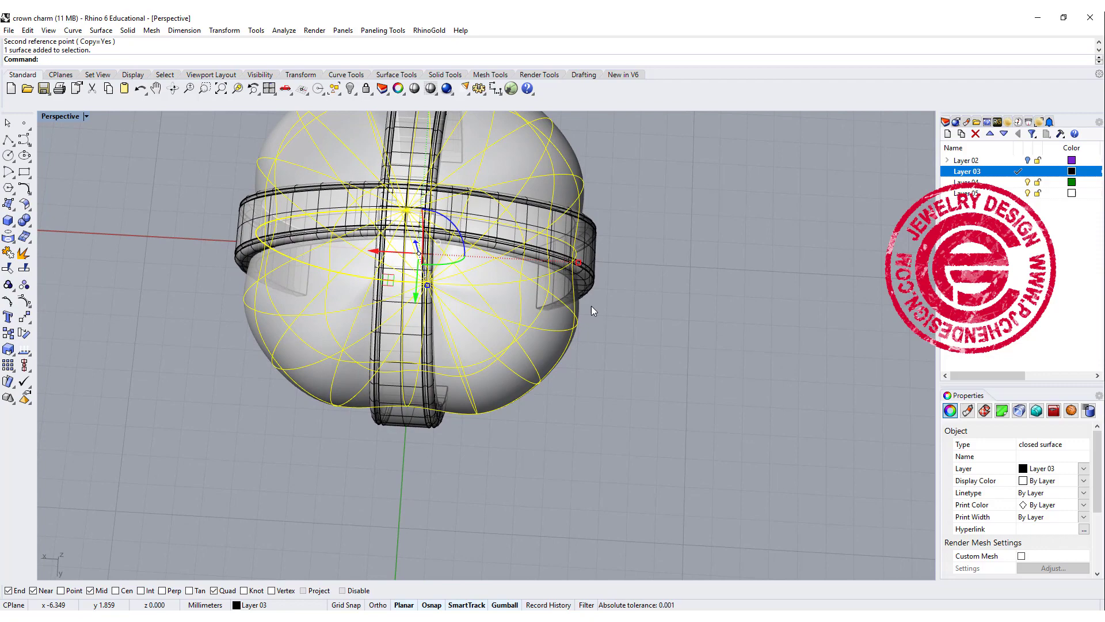
pyautogui.click(24, 300)
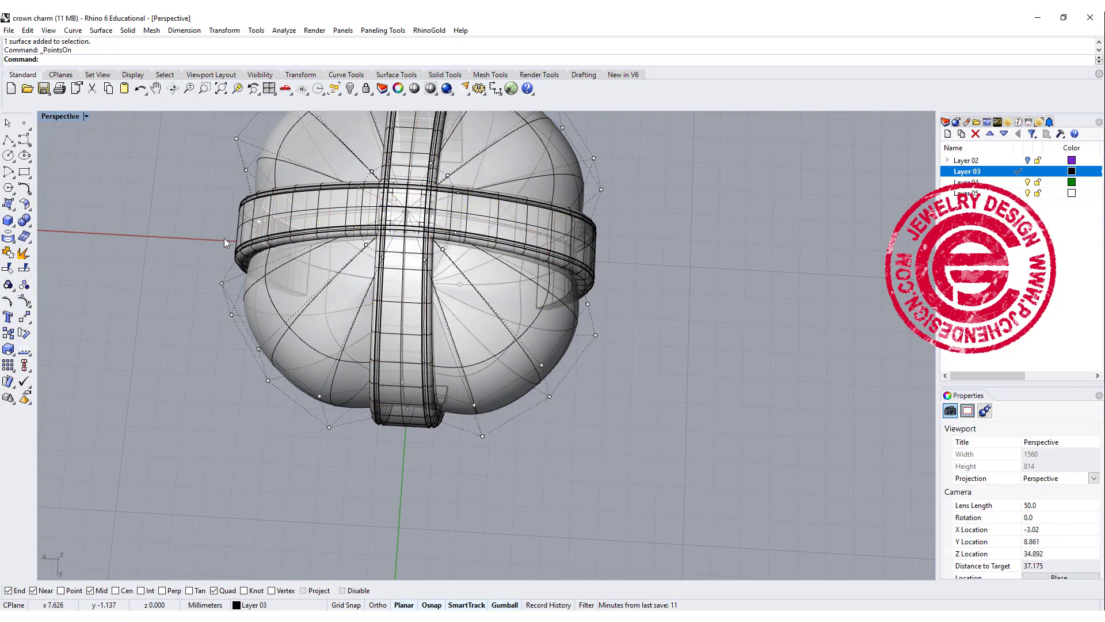
pyautogui.moveTo(223, 238); pyautogui.dragTo(285, 231, button='right')
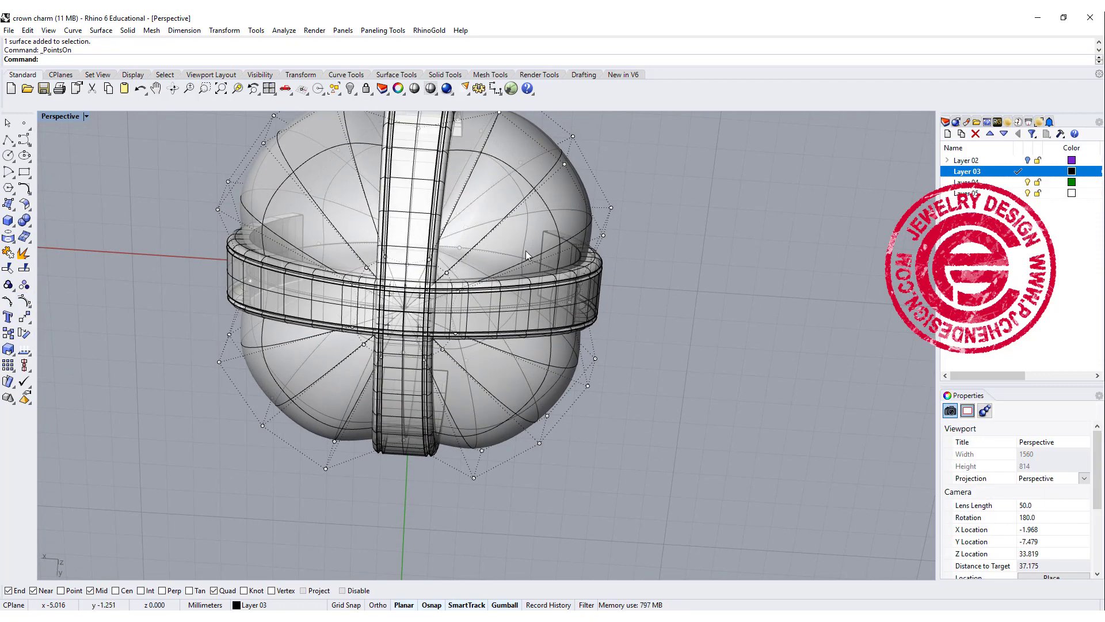
pyautogui.moveTo(118, 247); pyautogui.dragTo(79, 136, button='right')
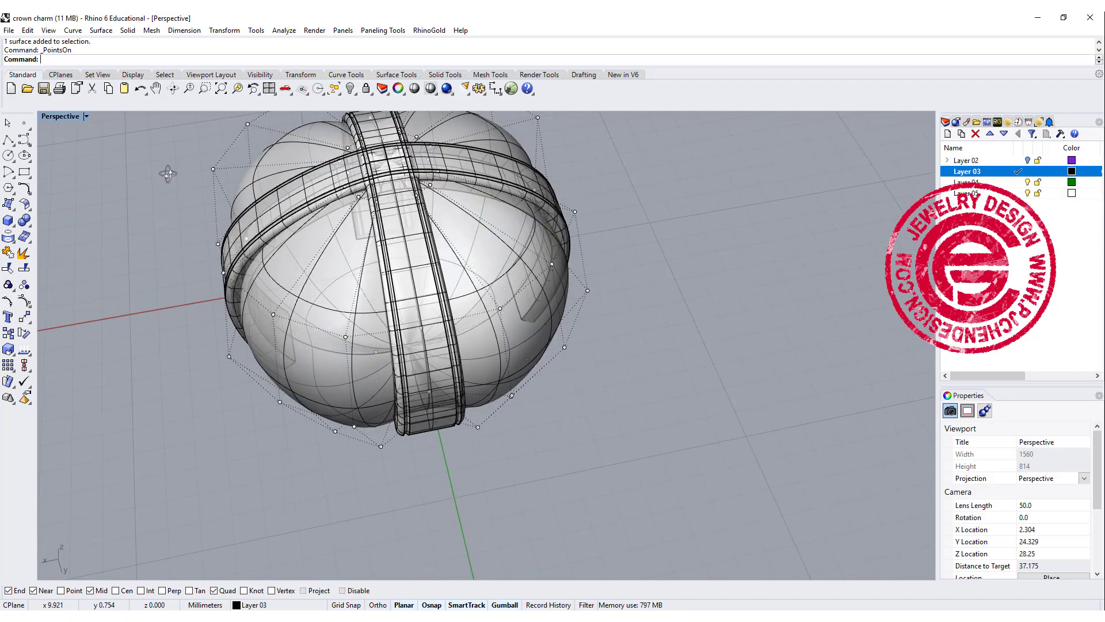
# Step: Hide the sphere's control points and orbit around the crown from several angles
pyautogui.doubleClick(65, 115)
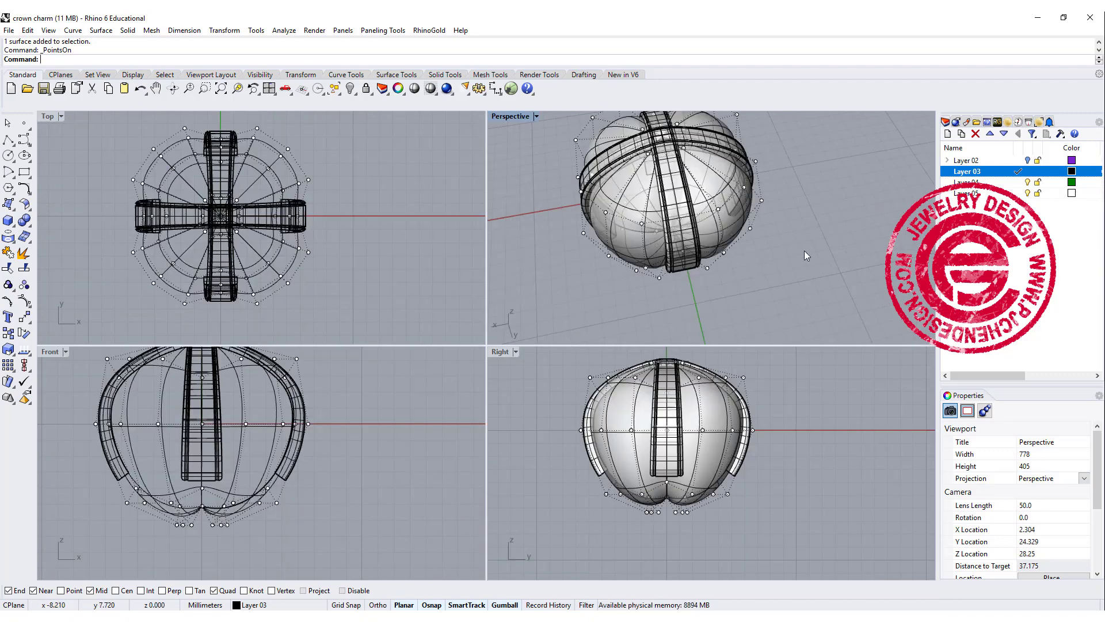
pyautogui.press('Escape')
pyautogui.moveTo(803, 247); pyautogui.dragTo(772, 205, button='right')
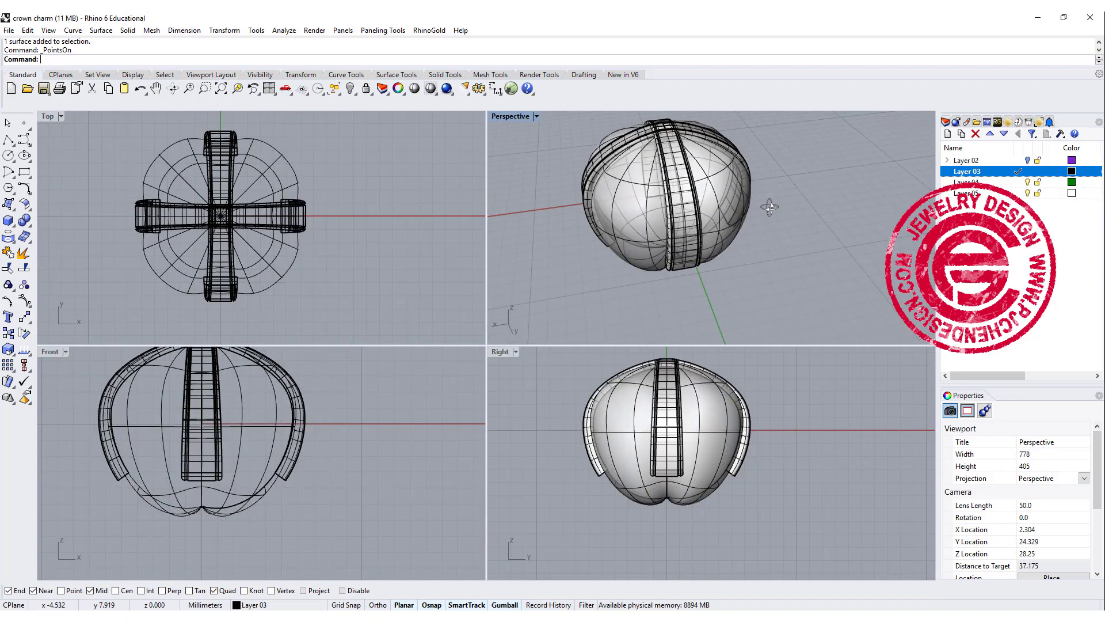
pyautogui.doubleClick(505, 116)
pyautogui.moveTo(506, 114); pyautogui.dragTo(448, 325, button='right')
pyautogui.scroll(3, 448, 324)
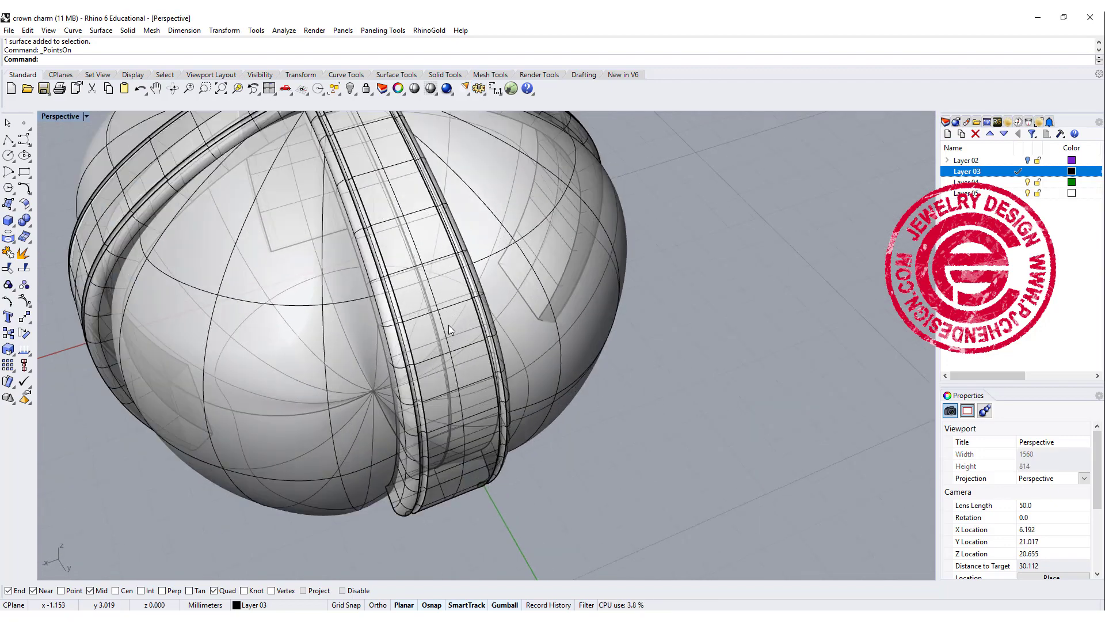
pyautogui.moveTo(457, 371); pyautogui.dragTo(575, 429, button='right')
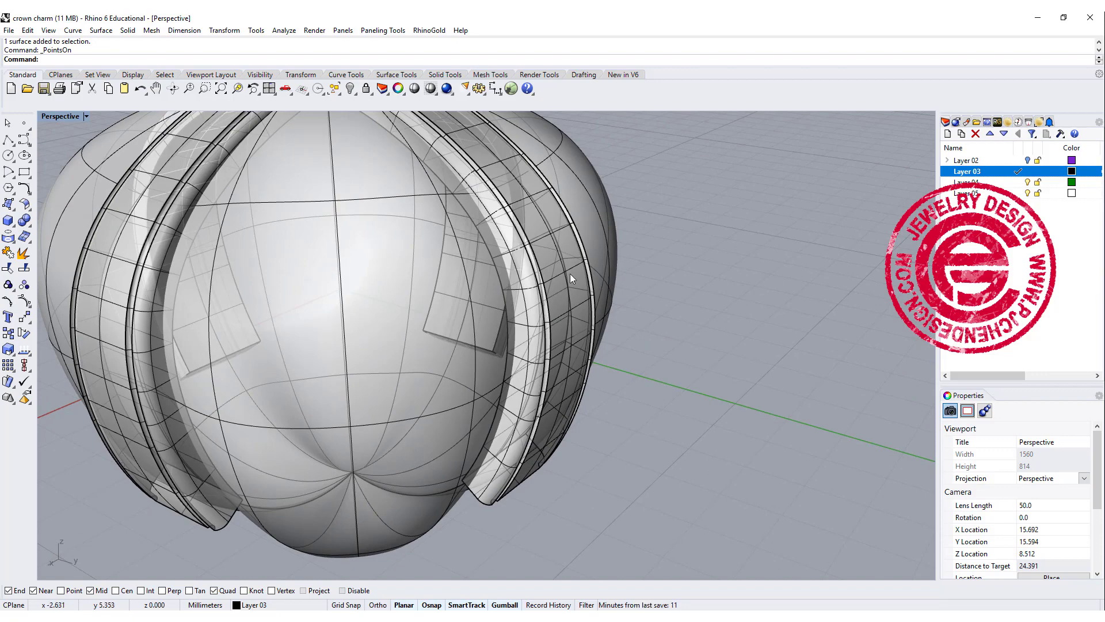
pyautogui.moveTo(525, 220); pyautogui.dragTo(654, 351, button='right')
pyautogui.moveTo(294, 121); pyautogui.dragTo(747, 406, button='right')
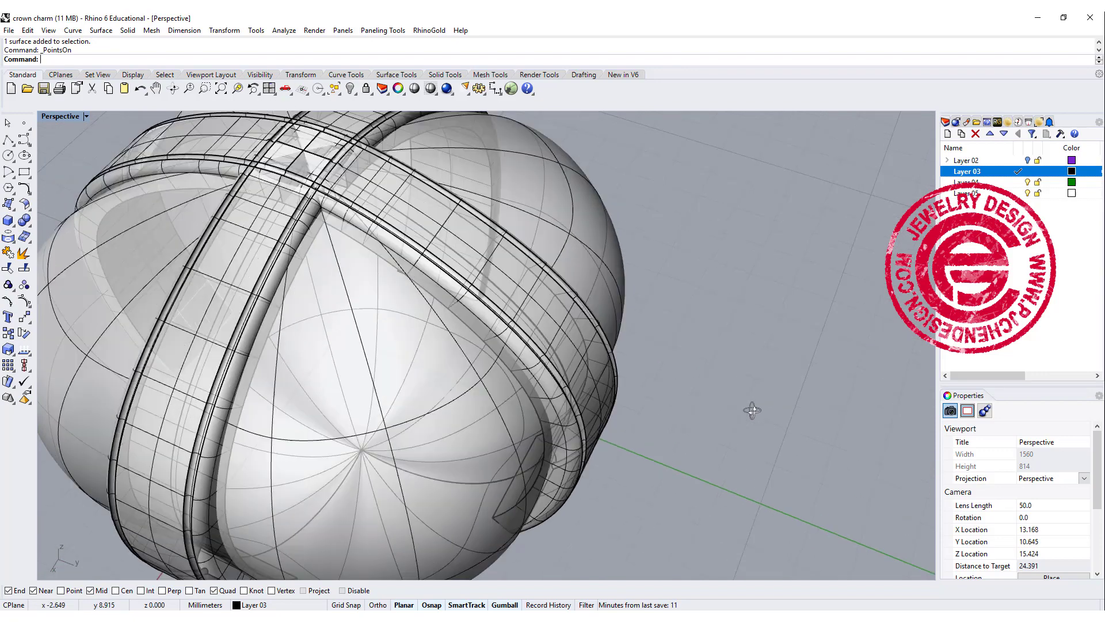
pyautogui.write('CreateUVCrv')
# Step: Create UV curves from the lobed body surface, producing a flat rectangle outline
pyautogui.press('Return')
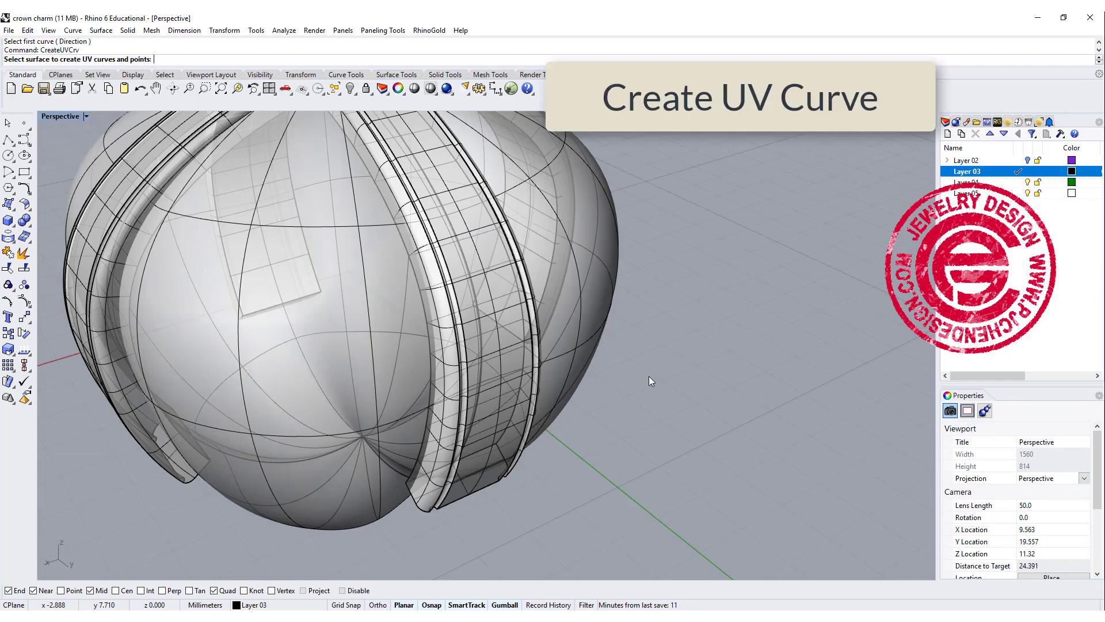
pyautogui.moveTo(495, 488); pyautogui.dragTo(486, 438, button='right')
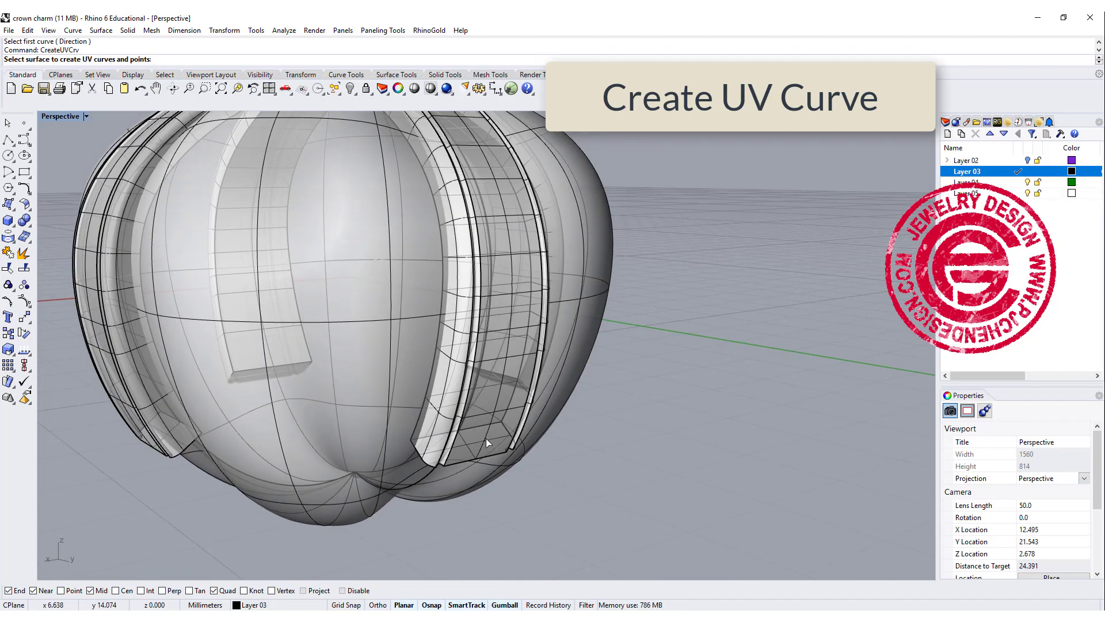
pyautogui.click(488, 431)
pyautogui.scroll(-5, 619, 300)
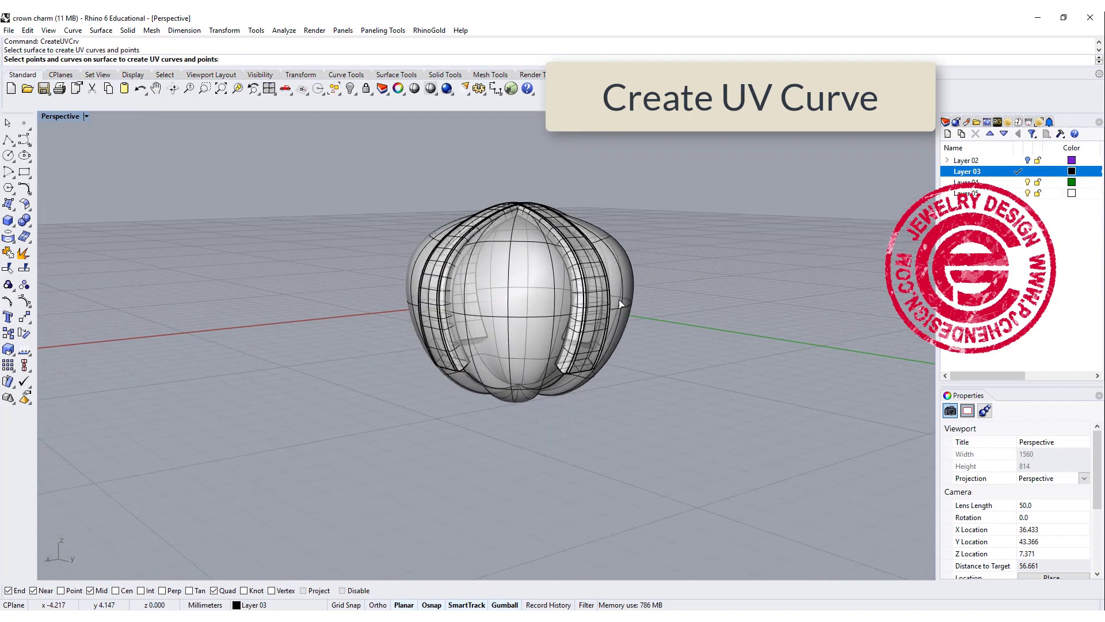
pyautogui.click(621, 306)
pyautogui.press('Return')
pyautogui.moveTo(620, 307)
pyautogui.mouseDown(button='right')
pyautogui.moveTo(689, 353)
pyautogui.moveTo(483, 334)
pyautogui.mouseUp(button='right')
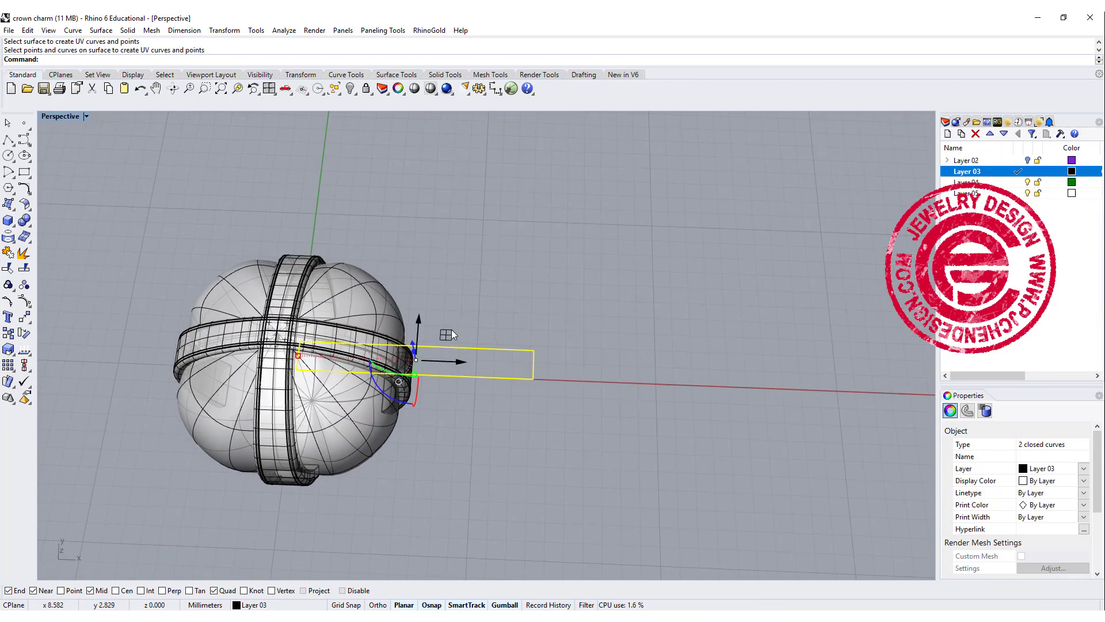
# Step: Move the rectangle outline up and right, then frame it in a maximized Top view
pyautogui.moveTo(446, 335); pyautogui.dragTo(576, 253)
pyautogui.click(566, 333)
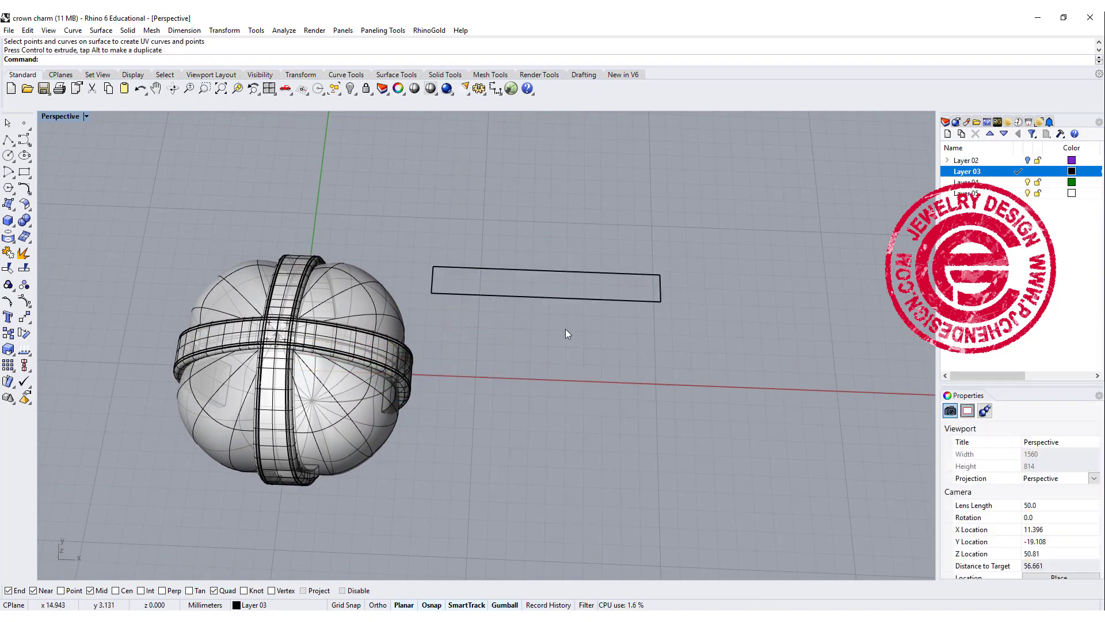
pyautogui.doubleClick(62, 118)
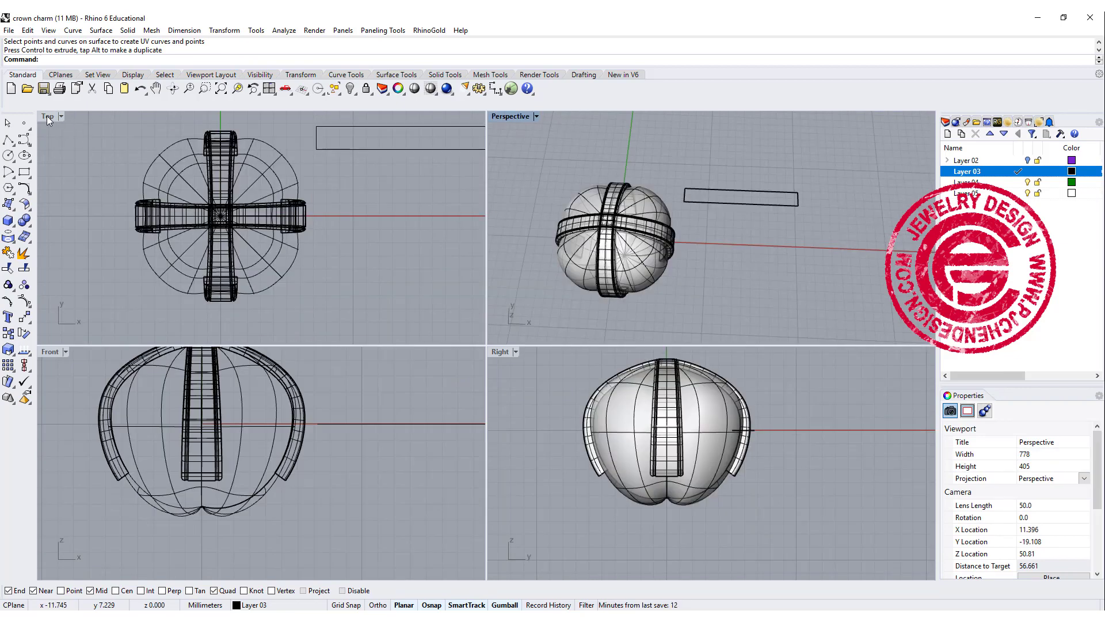
pyautogui.doubleClick(47, 118)
pyautogui.moveTo(437, 188); pyautogui.dragTo(323, 241, button='right')
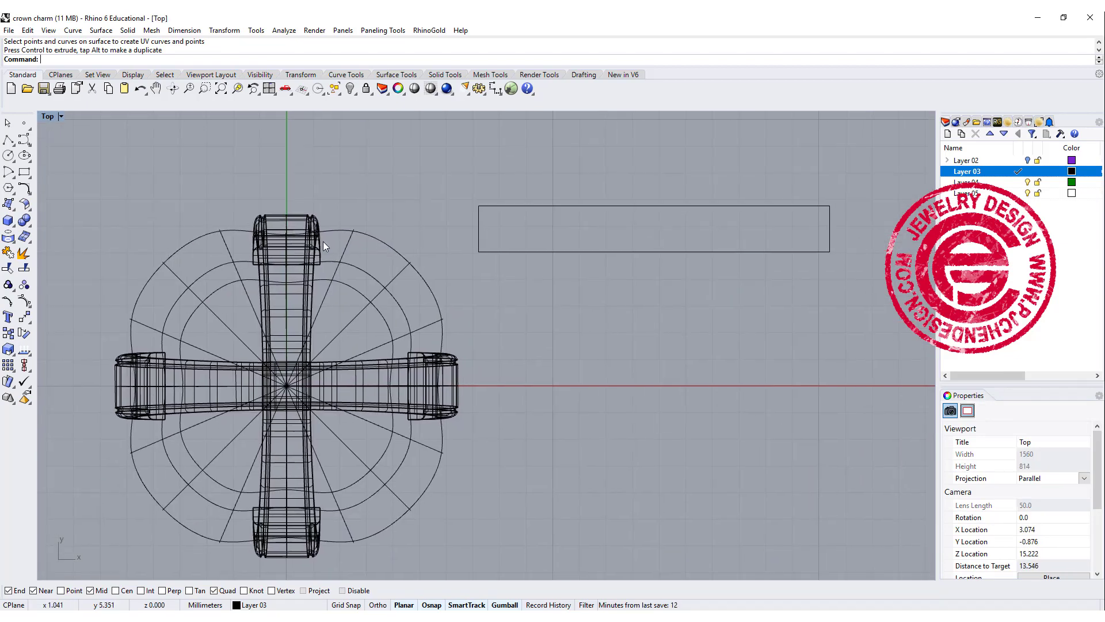
# Step: Create a small flat cylinder centred on the midpoint of the rectangle's left edge
pyautogui.click(10, 223)
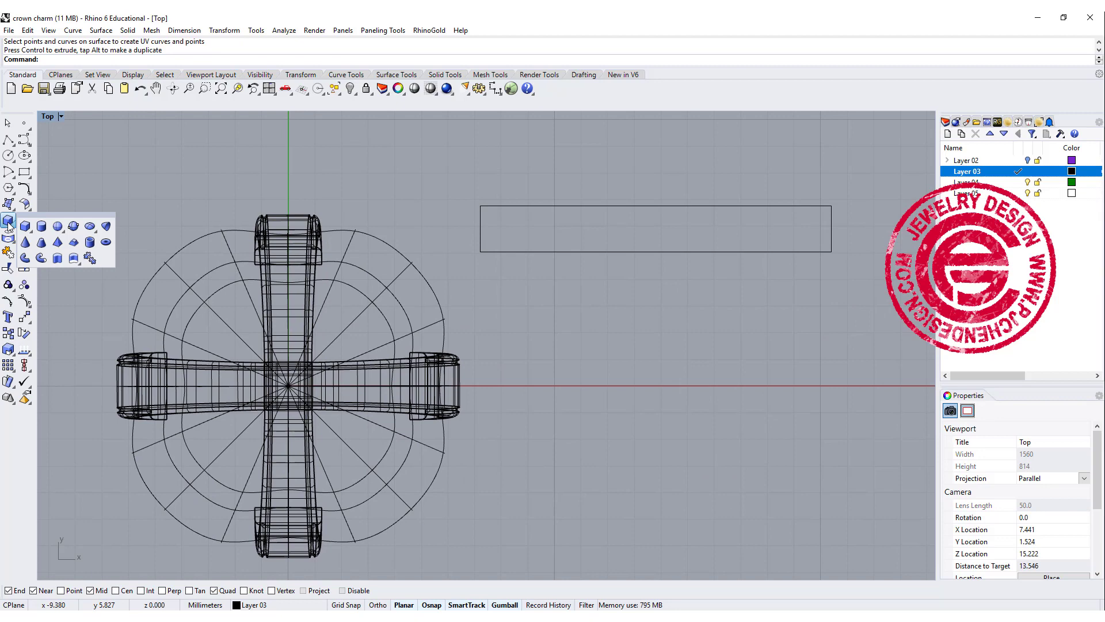
pyautogui.click(42, 227)
pyautogui.scroll(5, 512, 230)
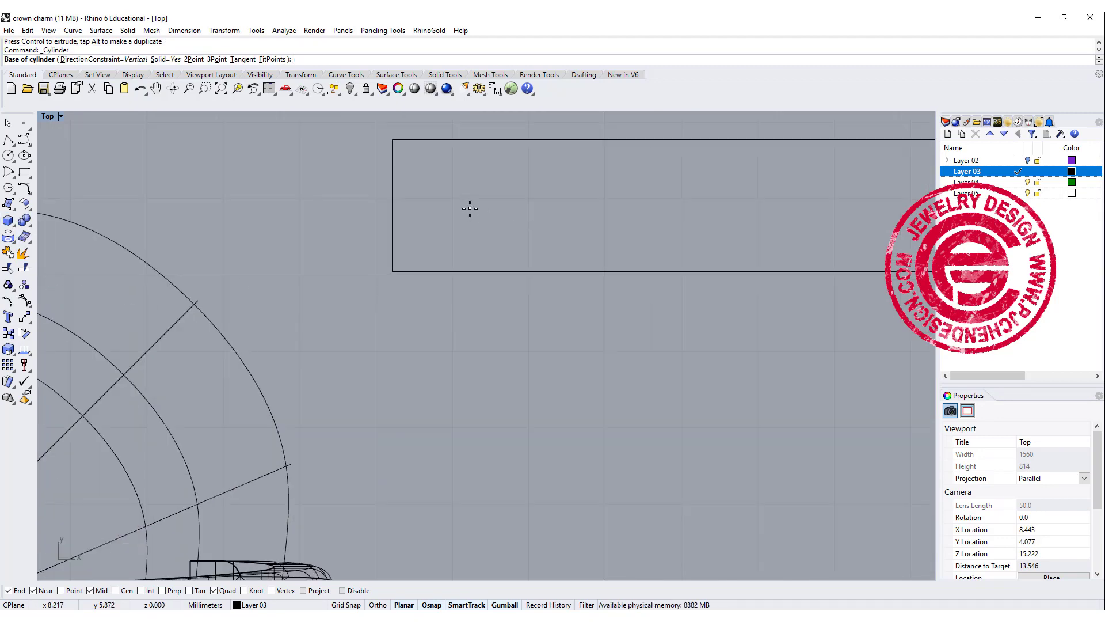
pyautogui.click(393, 206)
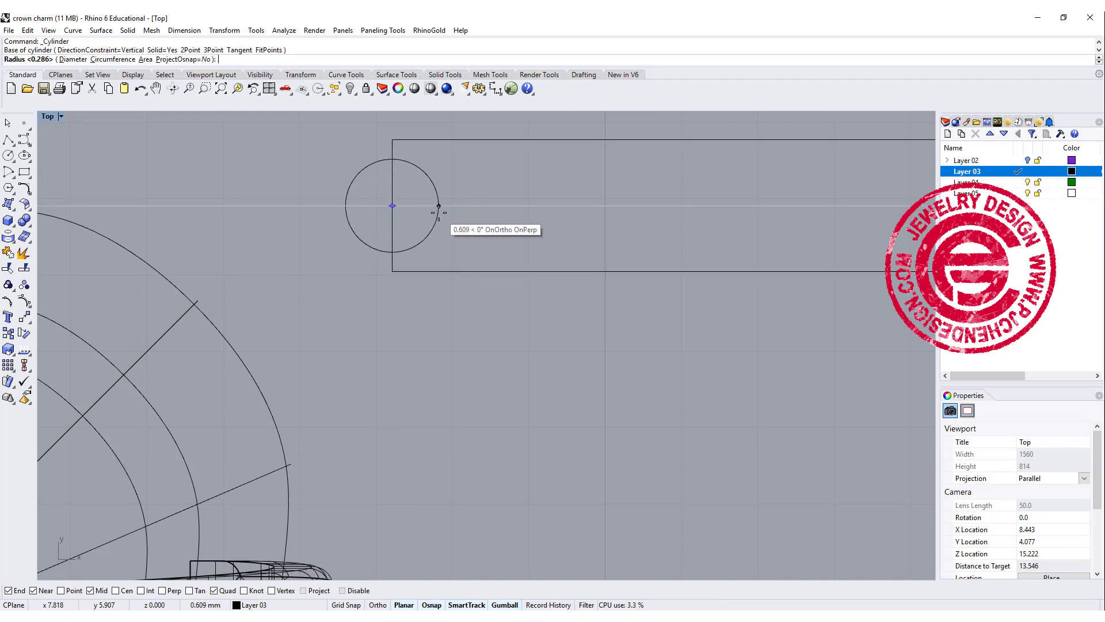
pyautogui.click(437, 208)
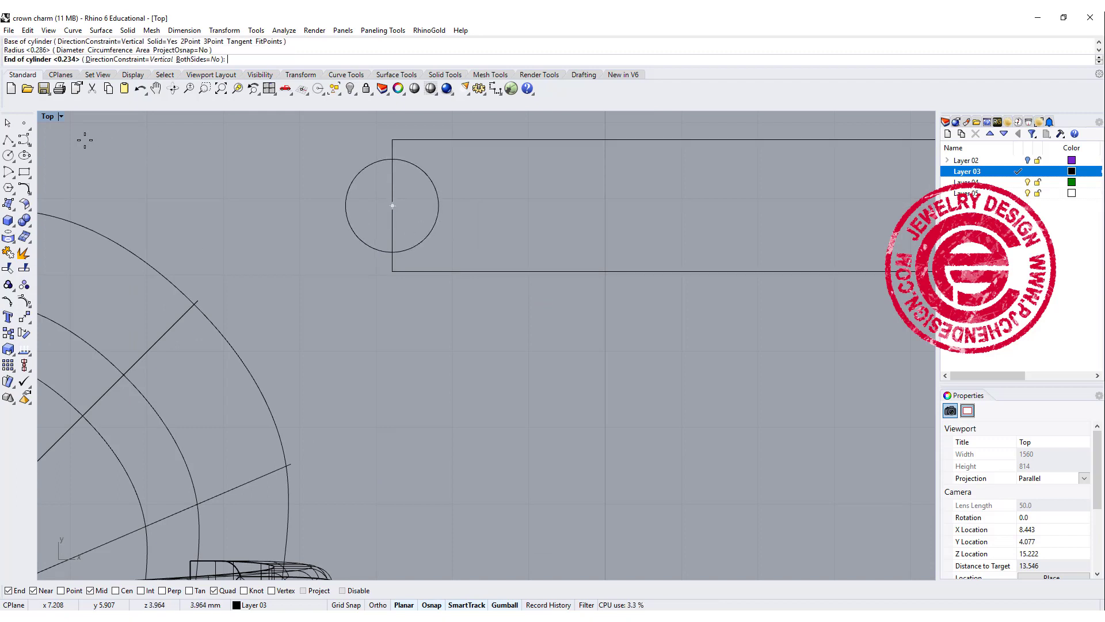
pyautogui.doubleClick(48, 116)
pyautogui.scroll(4, 777, 452)
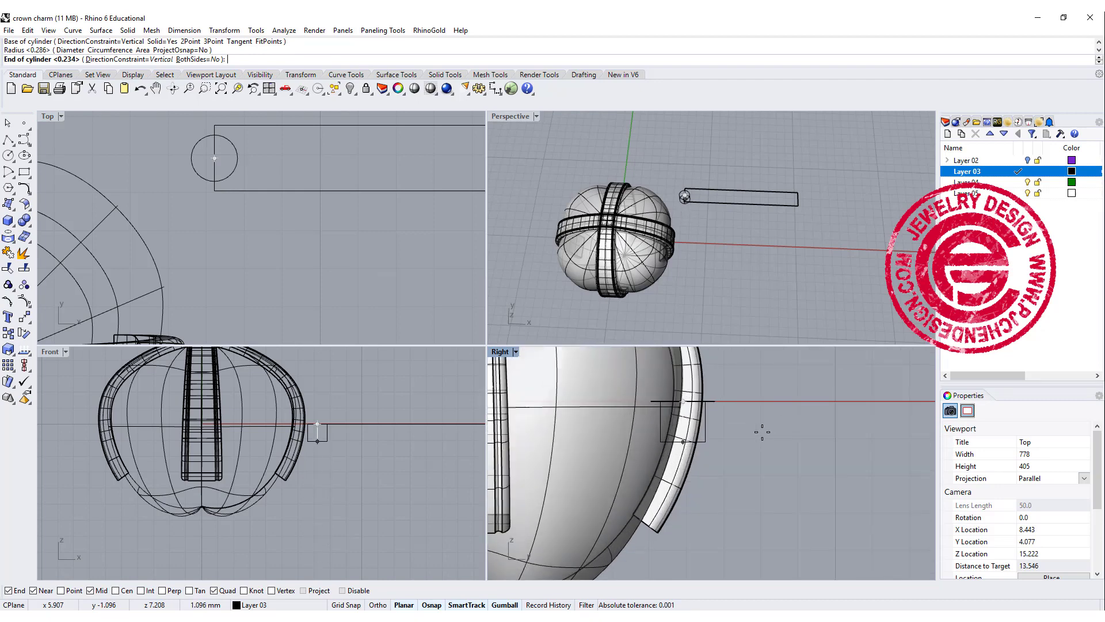
pyautogui.scroll(1, 751, 445)
pyautogui.scroll(1, 734, 443)
pyautogui.click(721, 440)
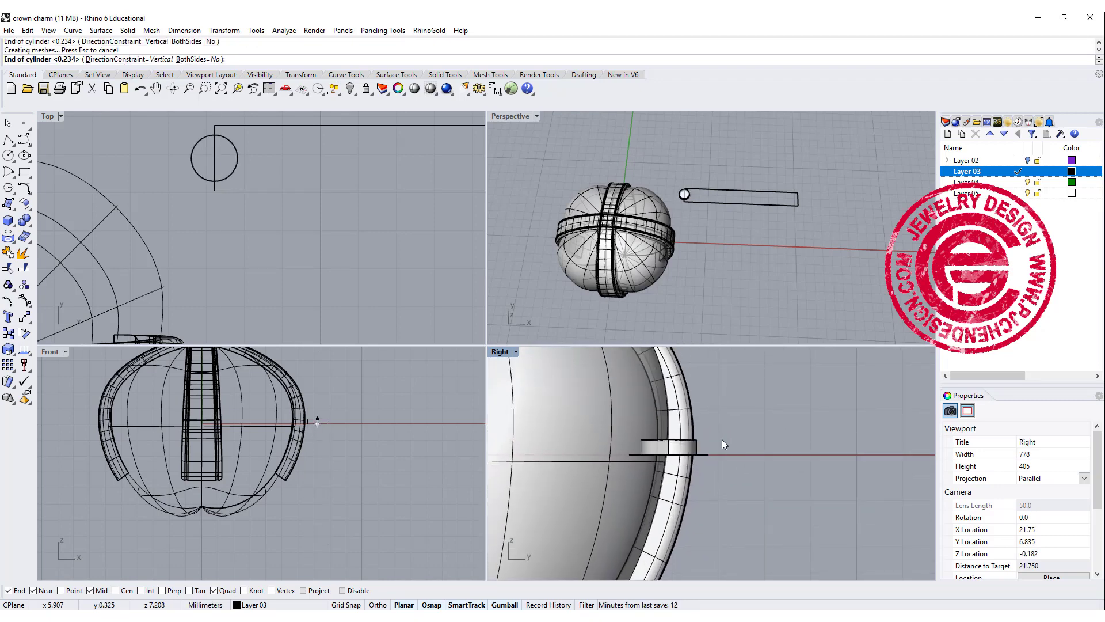
pyautogui.doubleClick(506, 116)
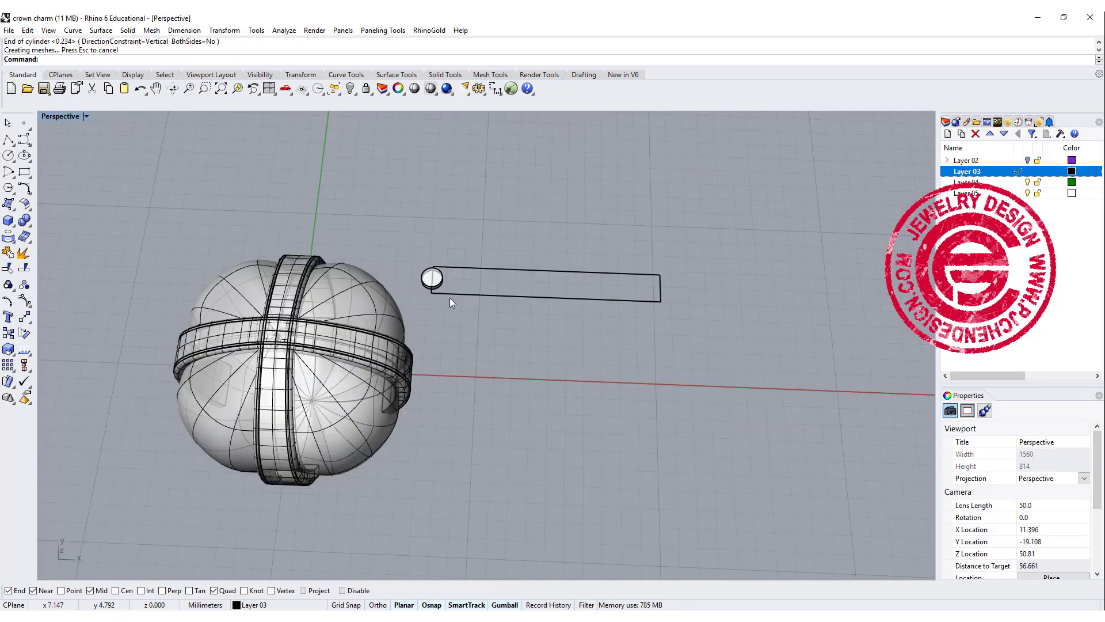
pyautogui.scroll(2, 450, 297)
pyautogui.scroll(2, 467, 280)
pyautogui.scroll(2, 479, 255)
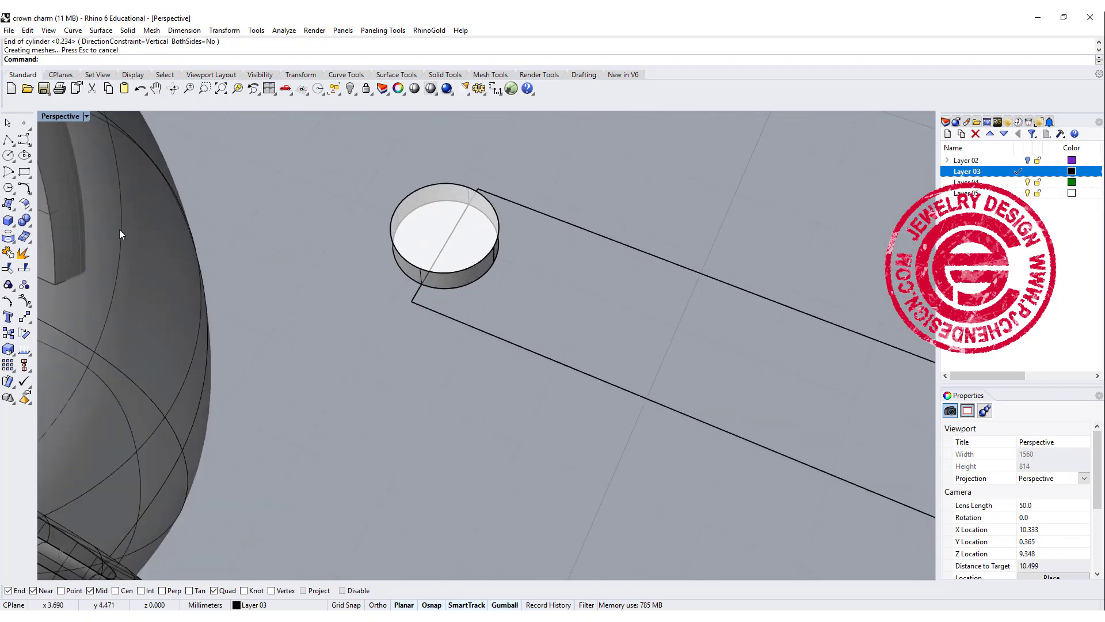
# Step: Fillet the small cylinder's top edge with radius 0.1
pyautogui.click(23, 223)
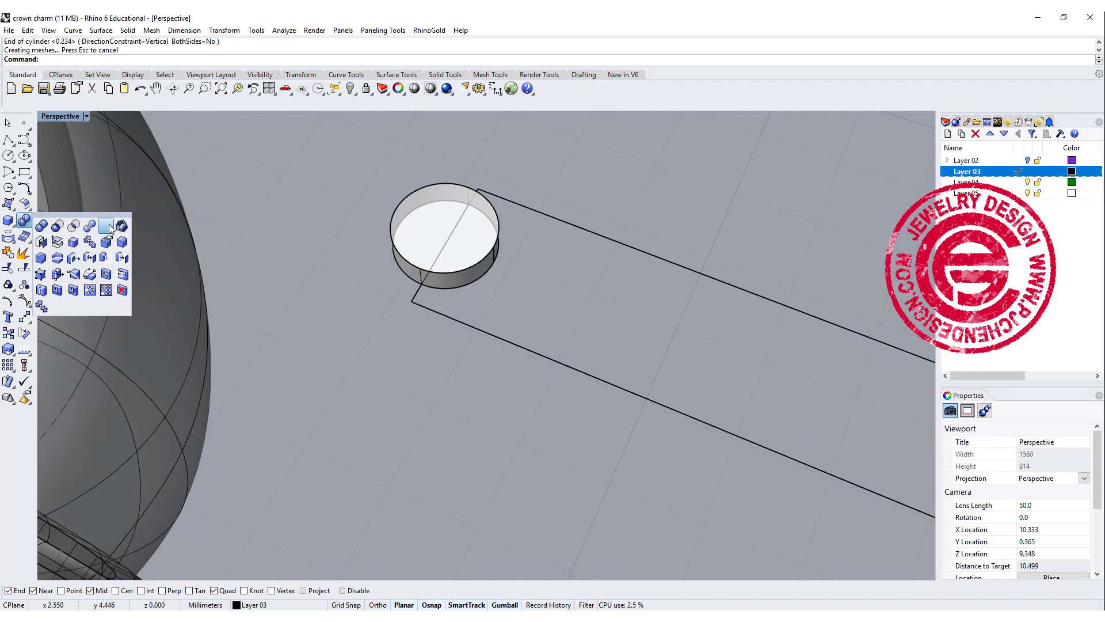
pyautogui.click(128, 248)
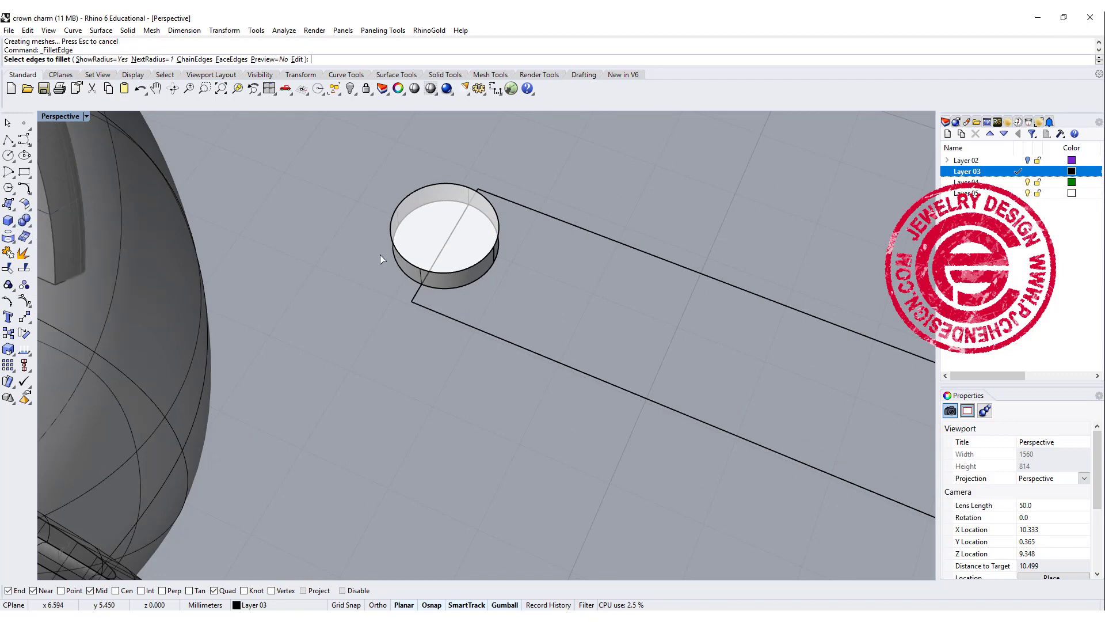
pyautogui.write('0.1')
pyautogui.press('Return')
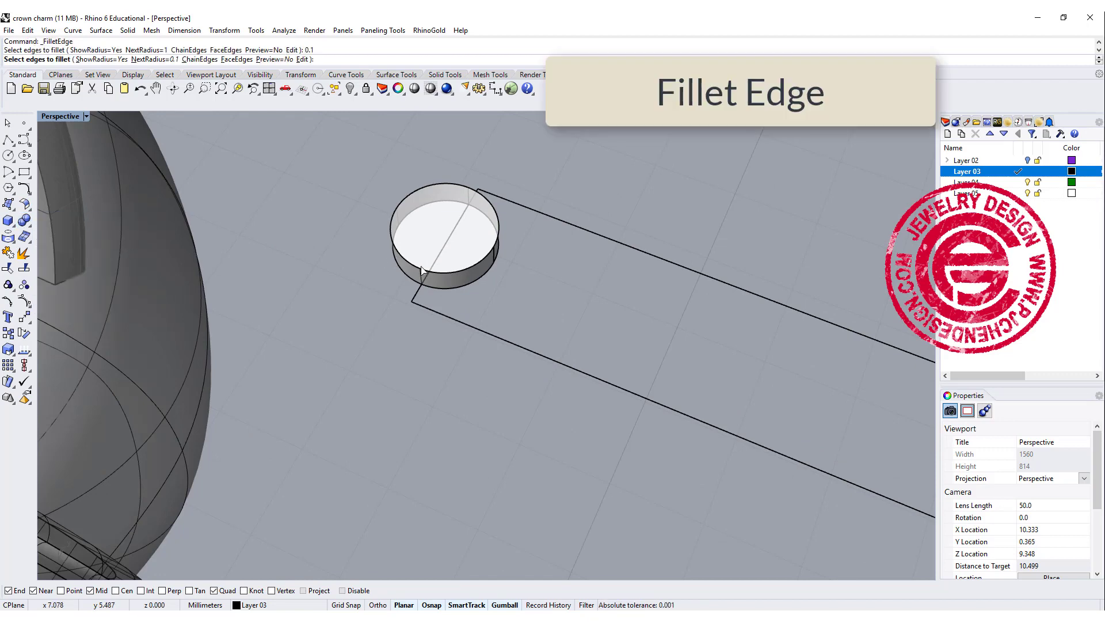
pyautogui.click(423, 271)
pyautogui.press('Return')
pyautogui.press('Return')
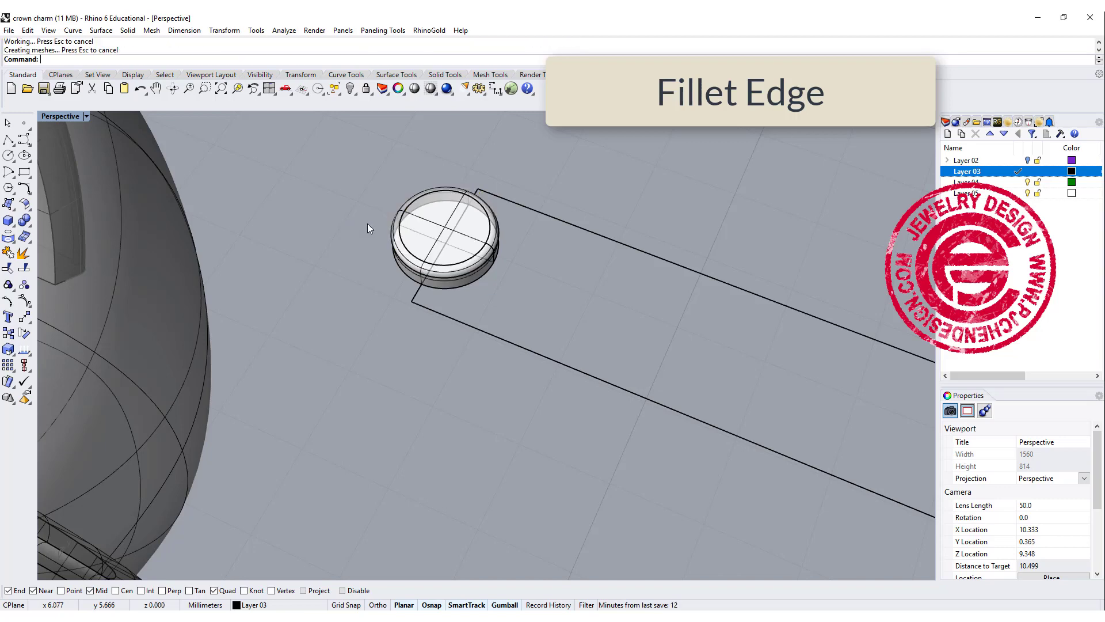
pyautogui.moveTo(367, 224)
pyautogui.mouseDown(button='right')
pyautogui.moveTo(537, 239)
pyautogui.moveTo(470, 328)
pyautogui.mouseUp(button='right')
pyautogui.scroll(-3, 537, 239)
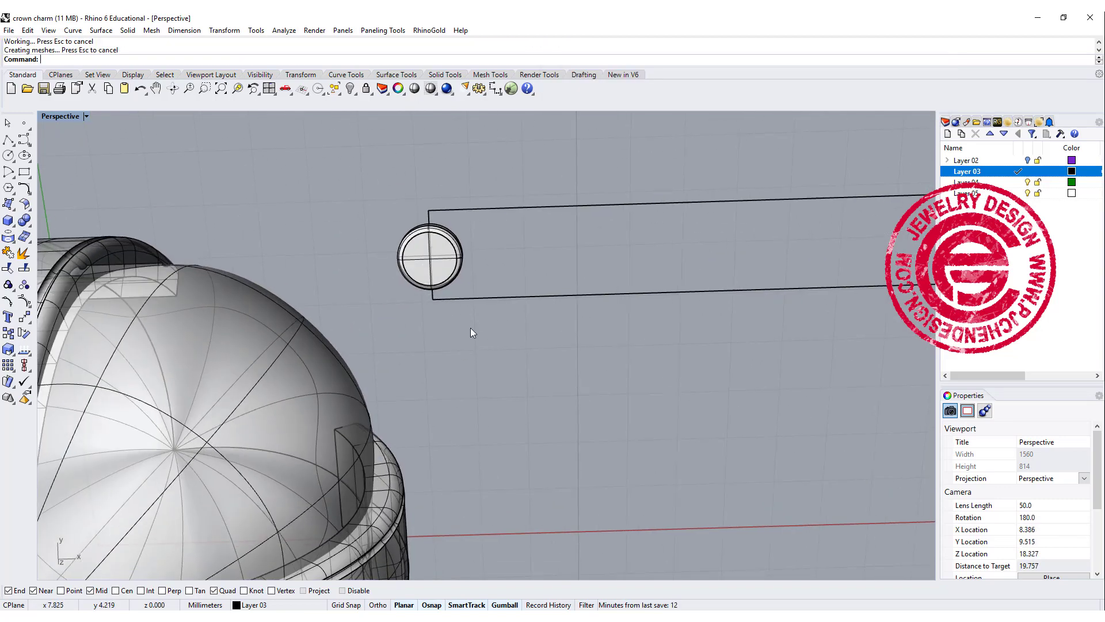
pyautogui.doubleClick(60, 117)
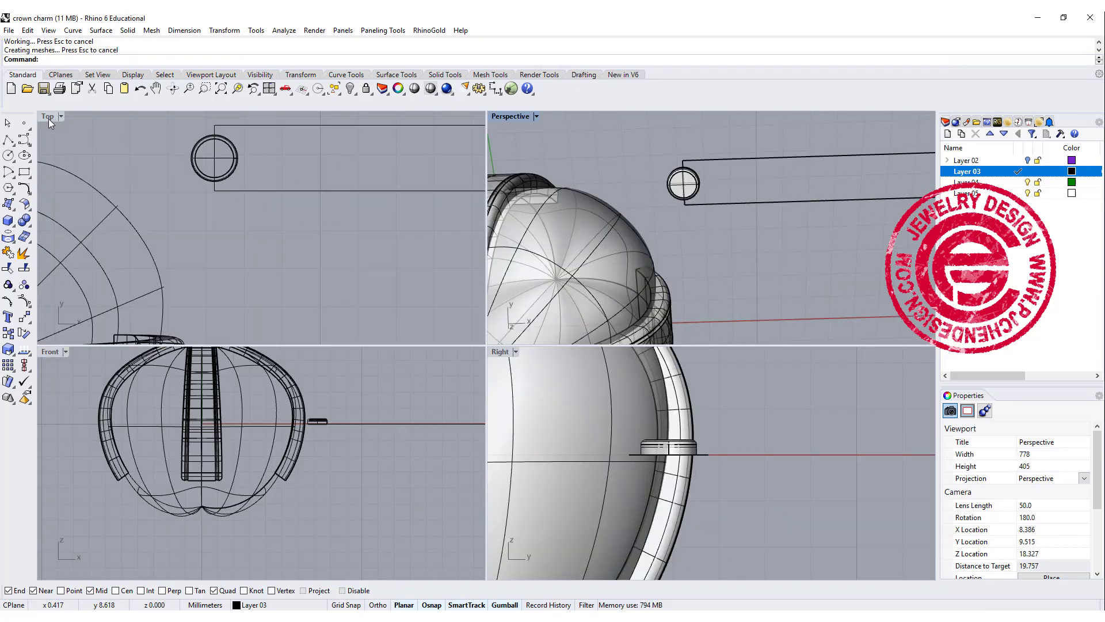
pyautogui.doubleClick(49, 118)
pyautogui.scroll(-3, 569, 277)
pyautogui.moveTo(569, 277); pyautogui.dragTo(376, 286, button='right')
pyautogui.scroll(-2, 376, 287)
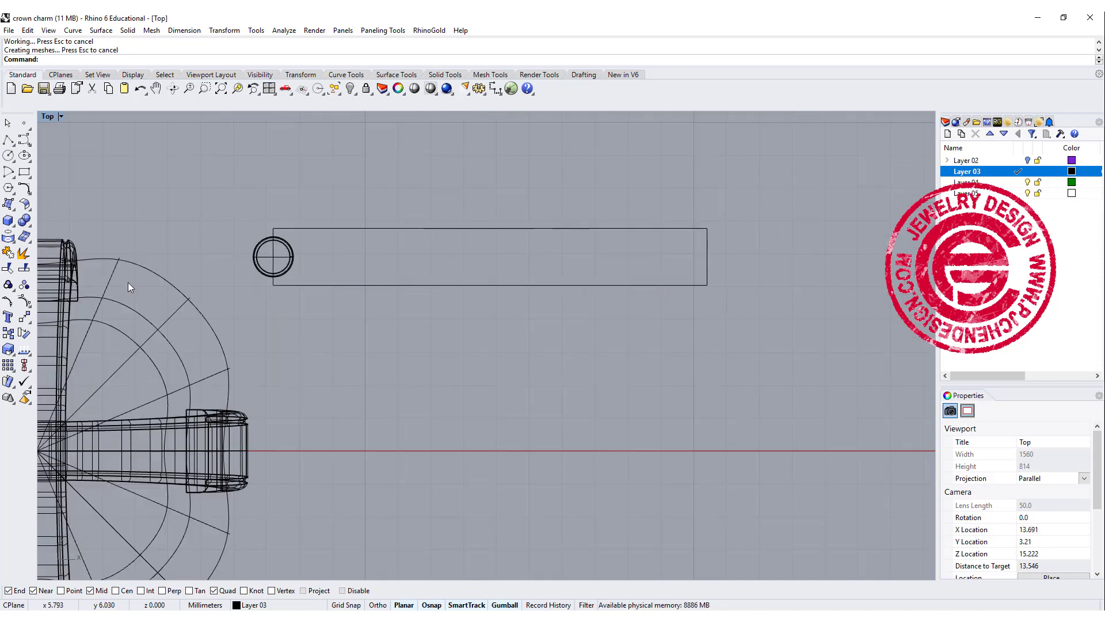
# Step: Array the rounded disc linearly into 12 copies spaced along the rectangle
pyautogui.click(15, 371)
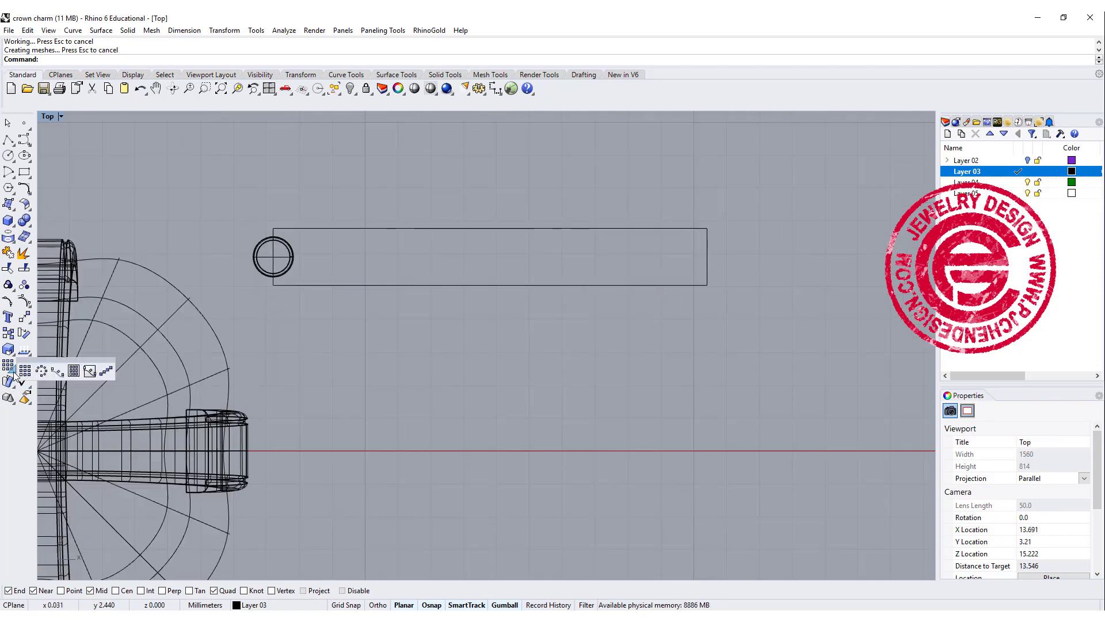
pyautogui.click(107, 373)
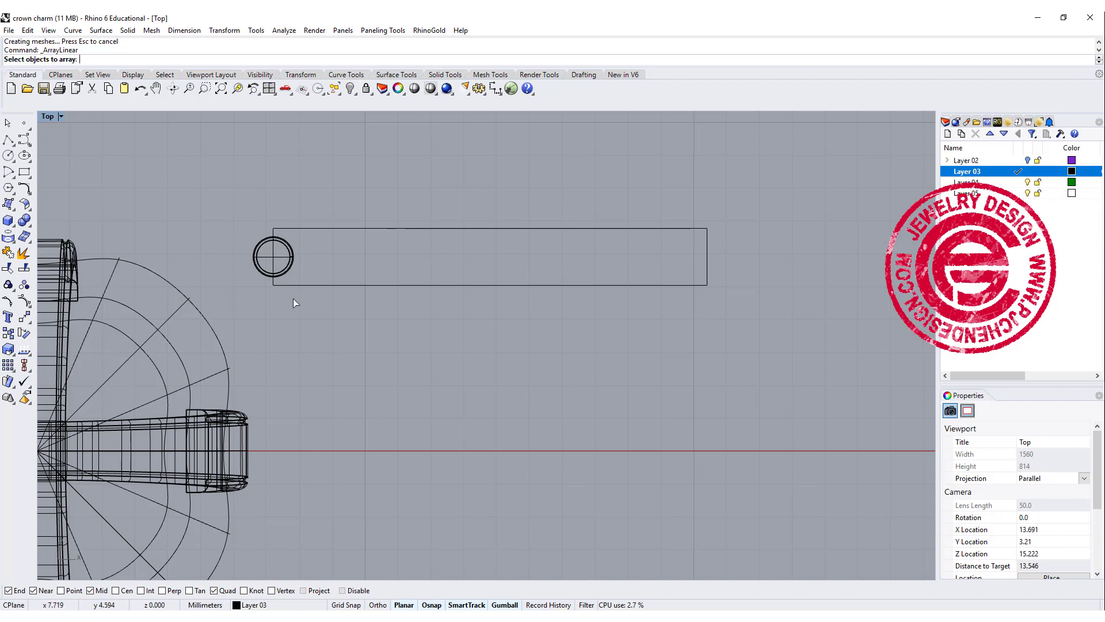
pyautogui.click(292, 268)
pyautogui.press('Return')
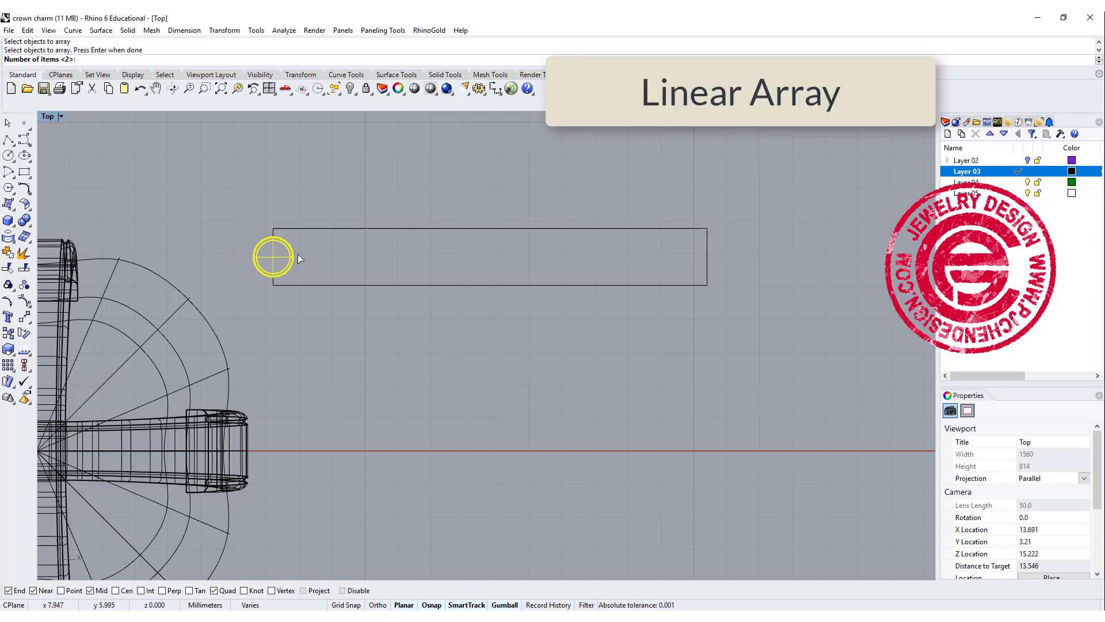
pyautogui.write('12')
pyautogui.press('Return')
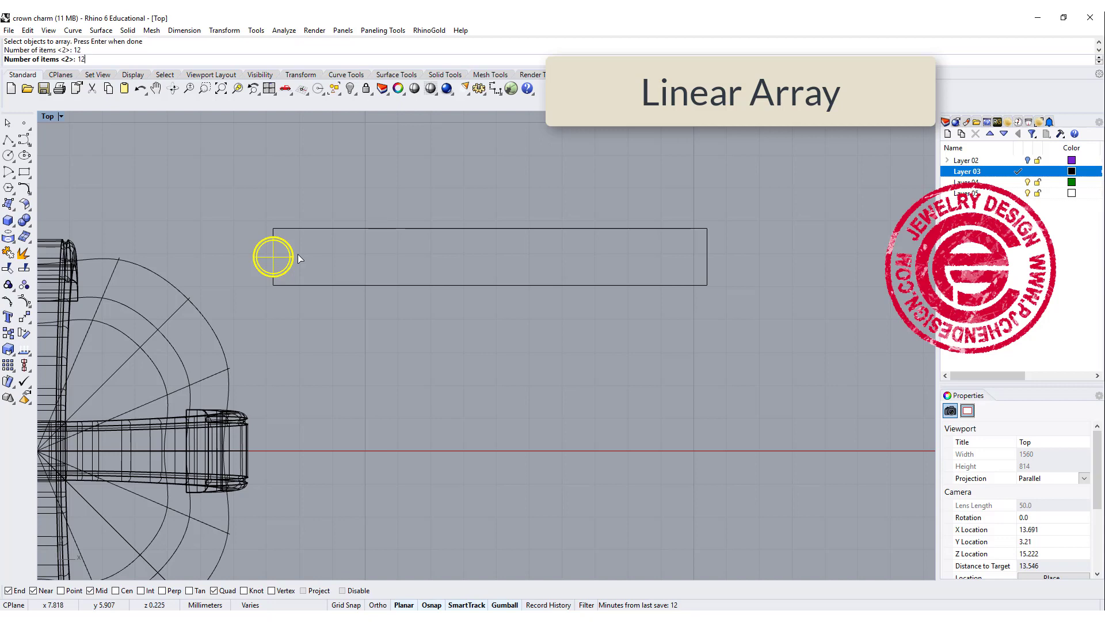
pyautogui.scroll(1, 273, 293)
pyautogui.scroll(1, 273, 293)
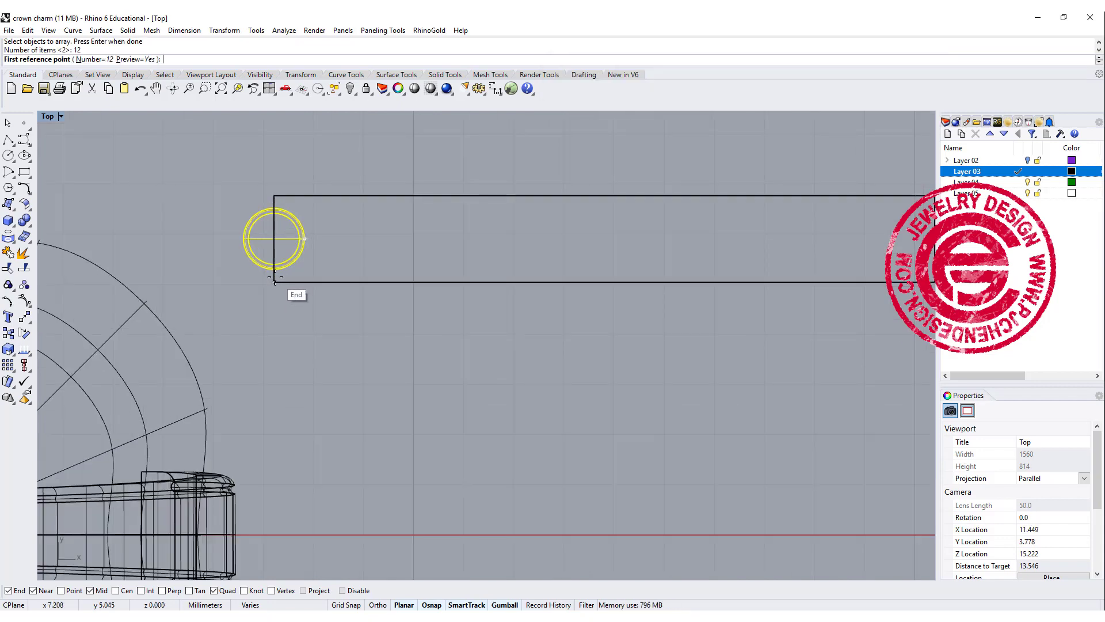
pyautogui.click(274, 281)
pyautogui.scroll(-1, 334, 284)
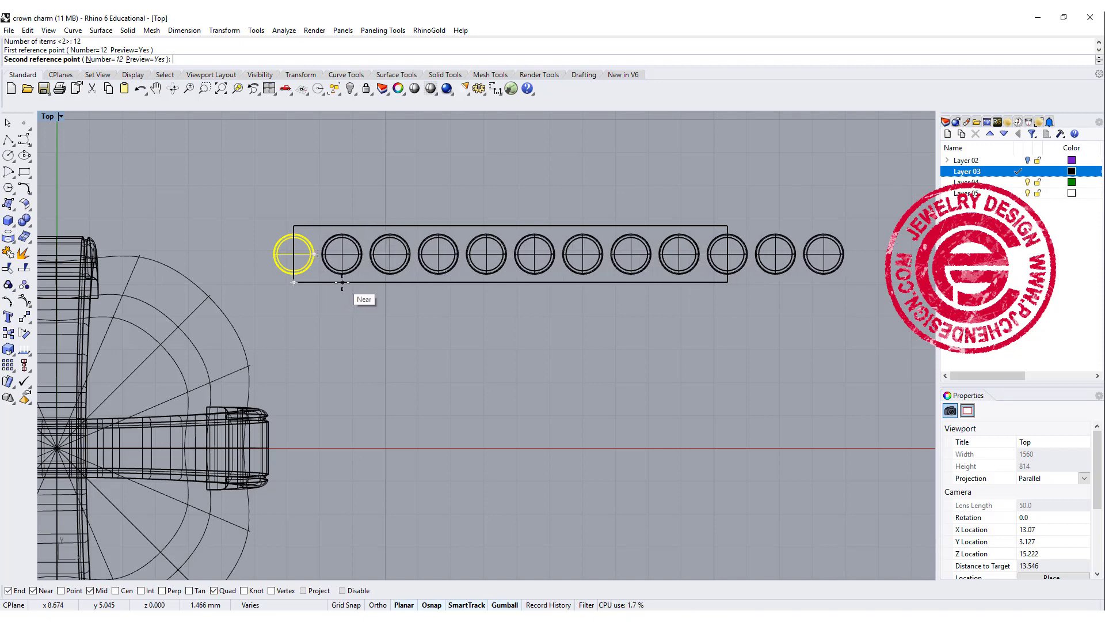
pyautogui.click(343, 281)
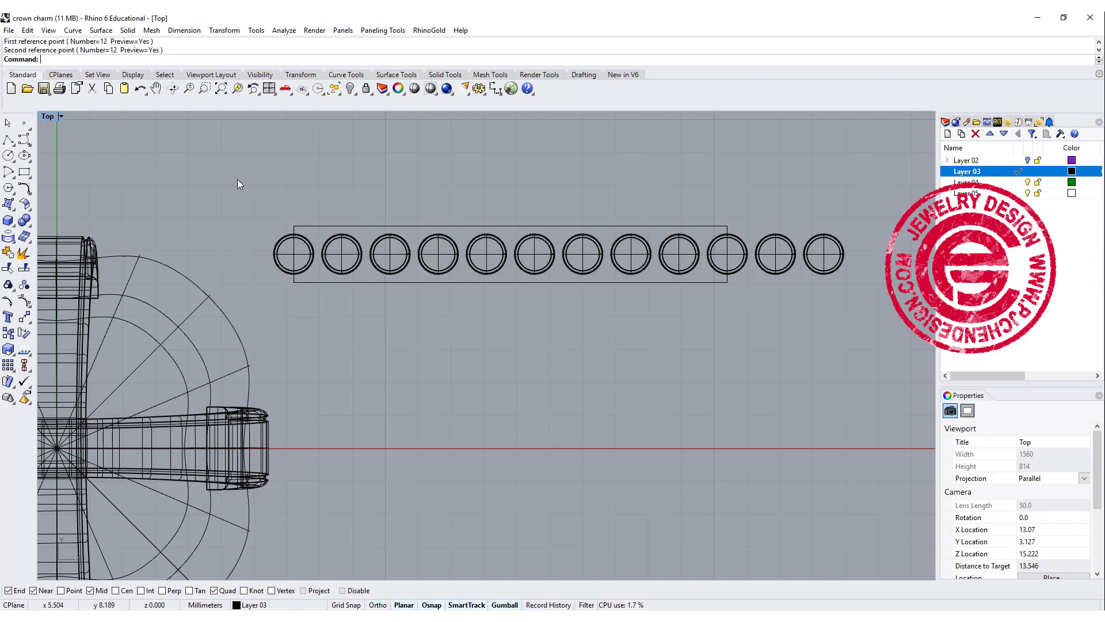
# Step: Delete the leftmost and three rightmost discs, then select the rectangle outline
pyautogui.click(274, 245)
pyautogui.press('Delete')
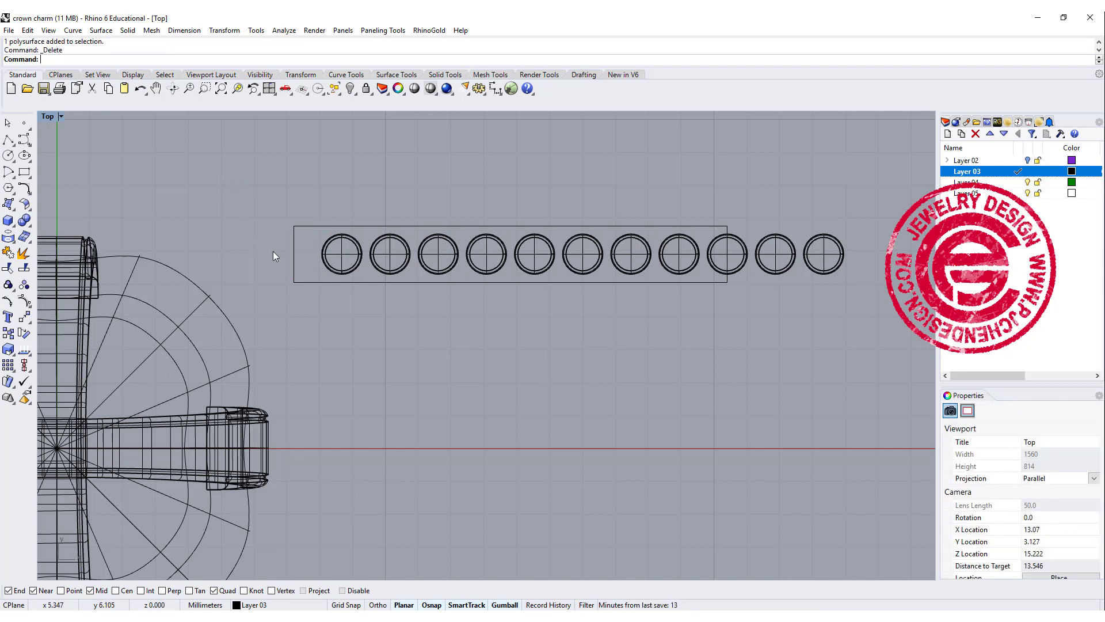
pyautogui.click(747, 257)
pyautogui.press('Delete')
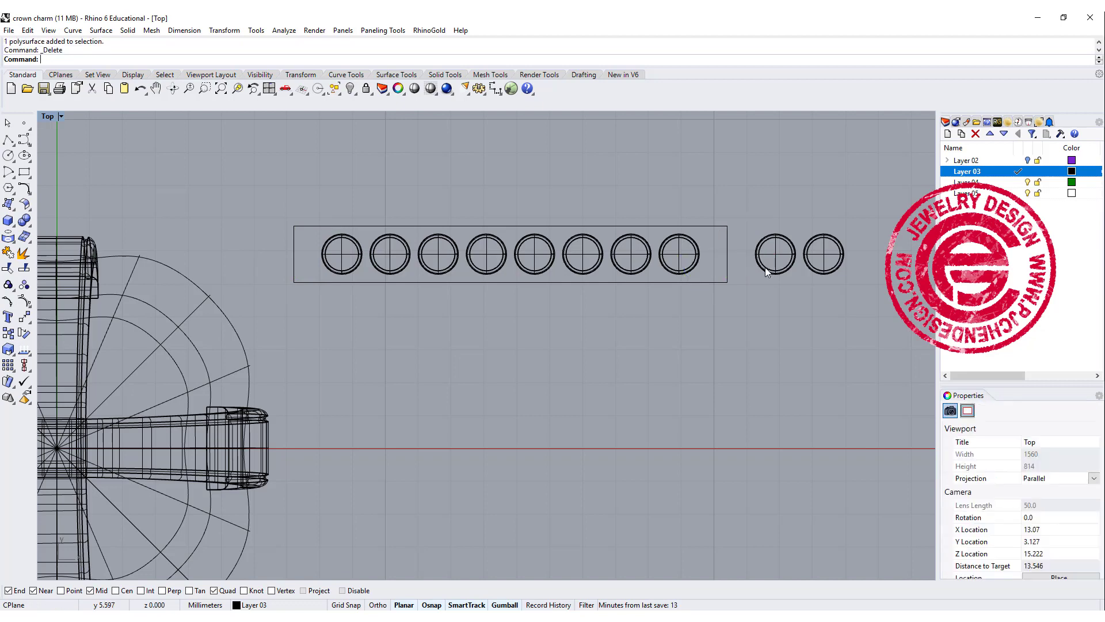
pyautogui.press('Delete')
pyautogui.click(815, 275)
pyautogui.press('Delete')
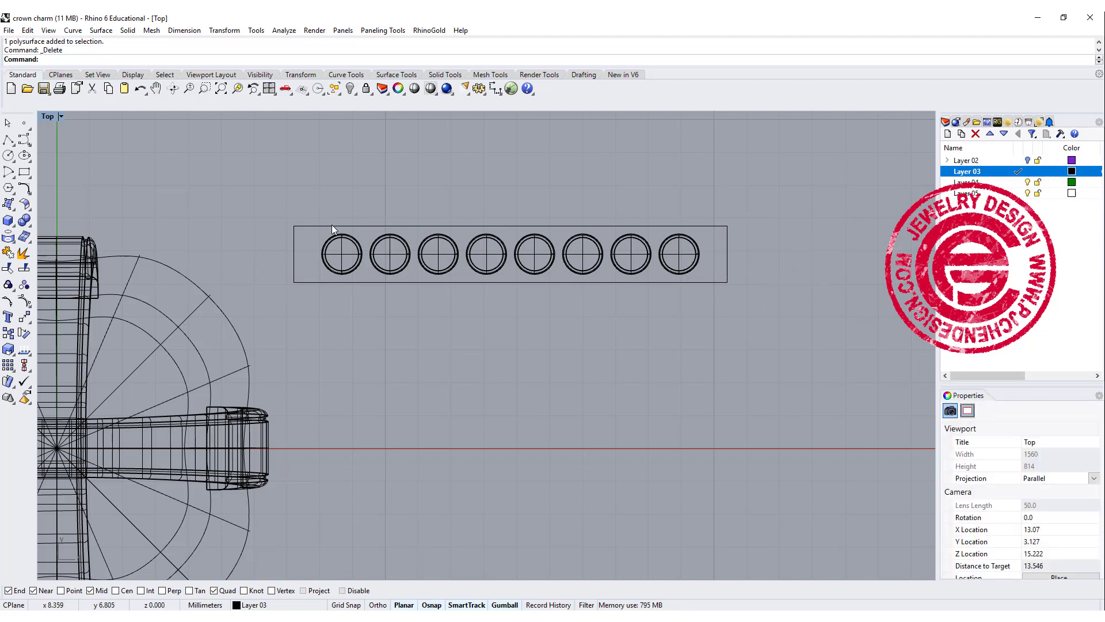
pyautogui.click(331, 225)
# Step: Fill the rectangle outline with a flat planar surface
pyautogui.click(372, 264)
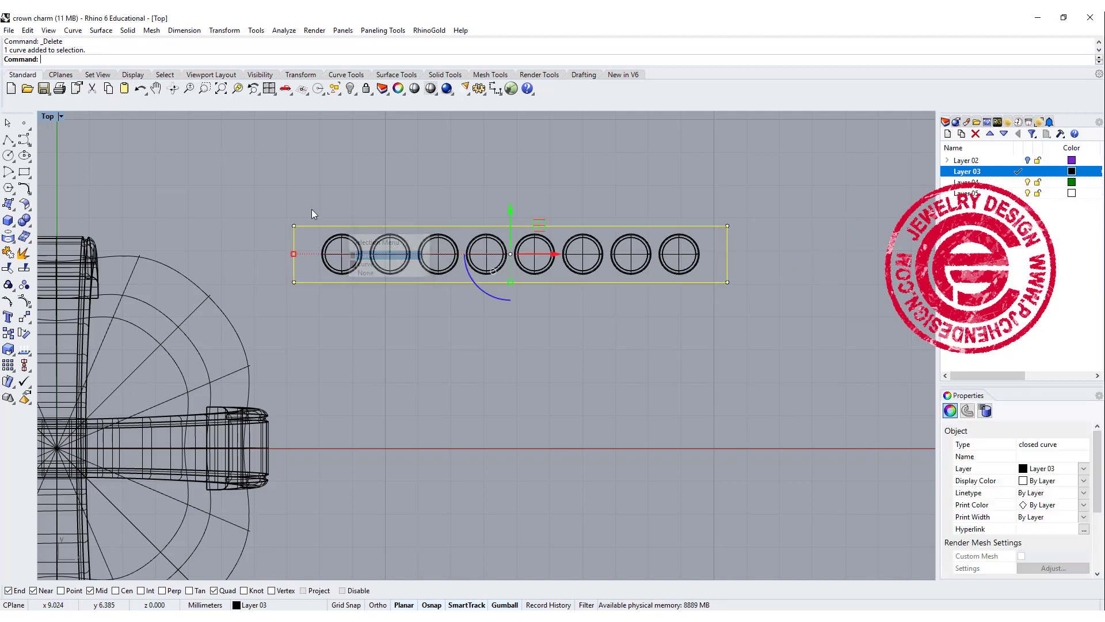
pyautogui.click(15, 210)
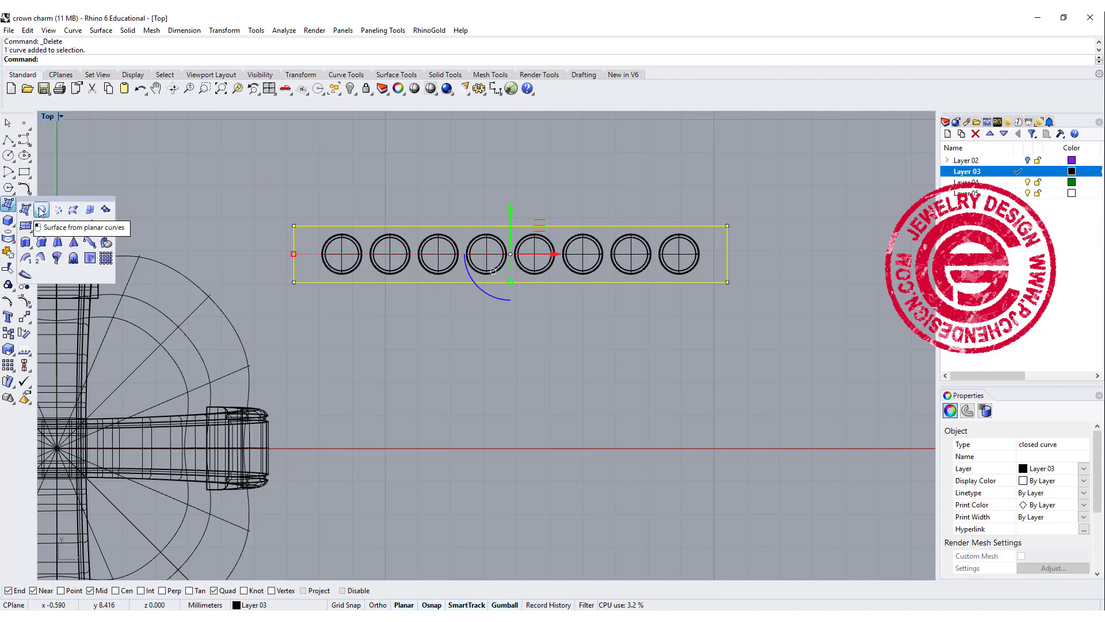
pyautogui.click(40, 209)
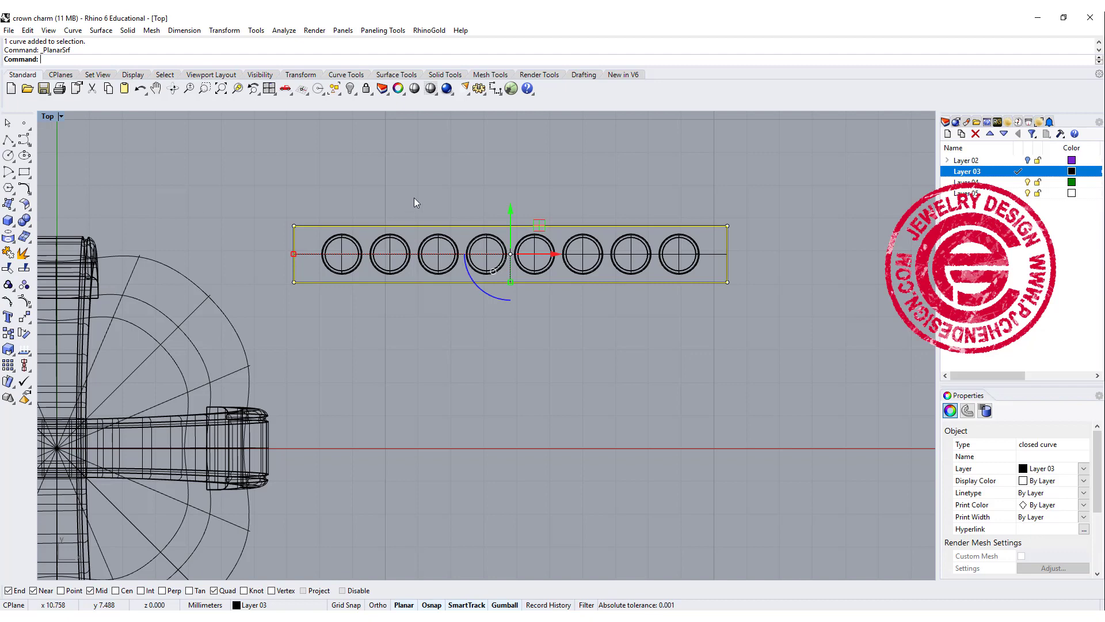
pyautogui.moveTo(556, 259); pyautogui.dragTo(551, 256, button='right')
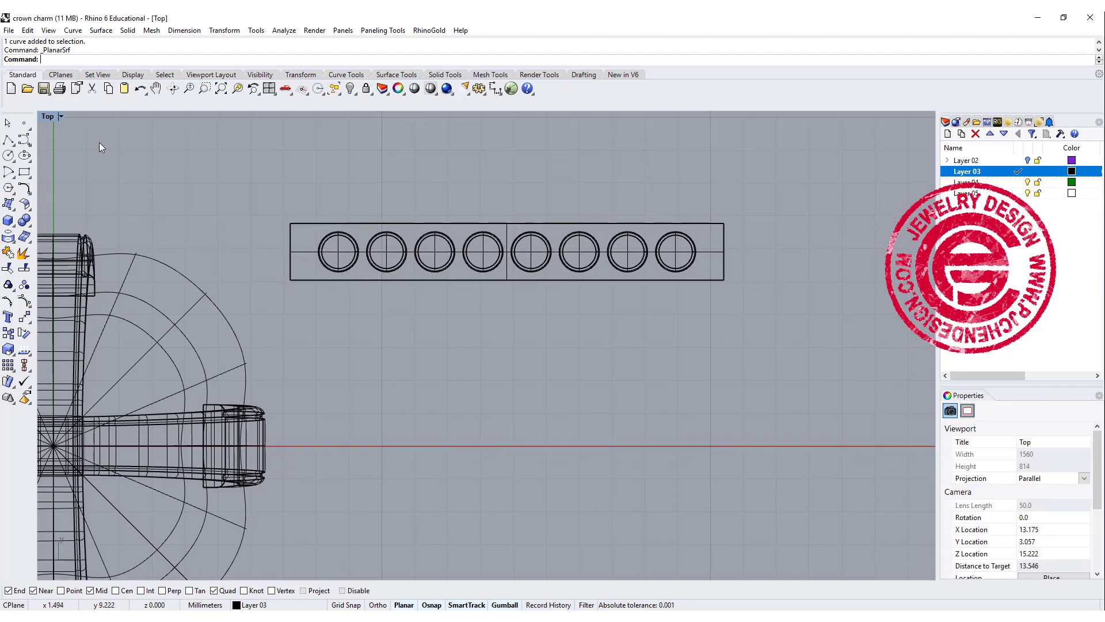
# Step: Window-select the eight gems in Front view and lower them slightly onto the plate
pyautogui.doubleClick(47, 116)
pyautogui.click(725, 445)
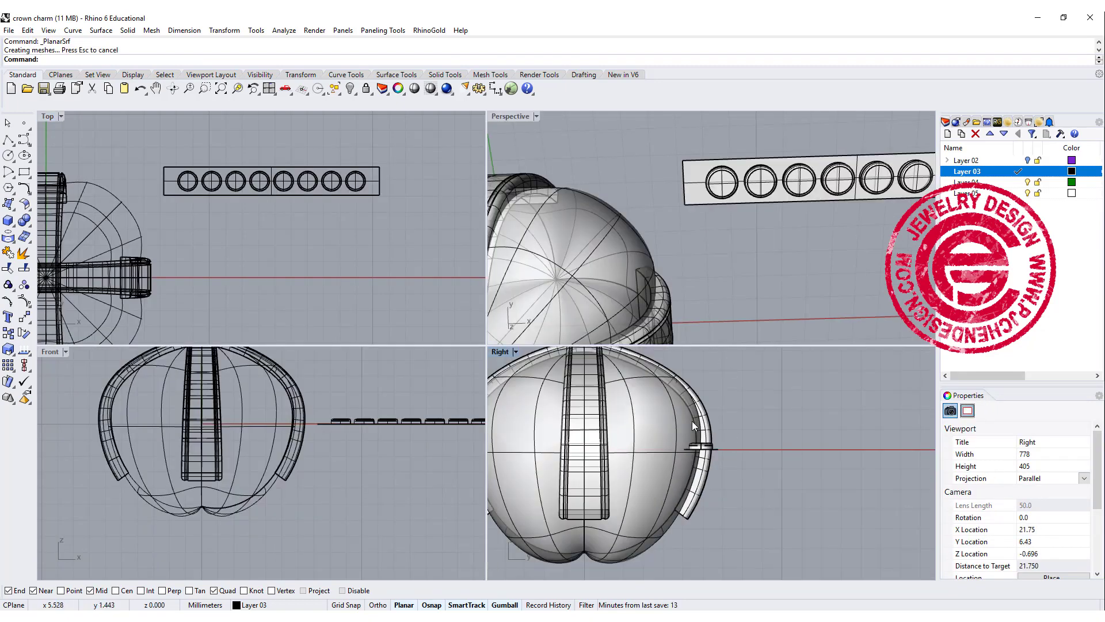
pyautogui.moveTo(691, 421); pyautogui.dragTo(596, 420, button='right')
pyautogui.moveTo(371, 422); pyautogui.dragTo(274, 421, button='right')
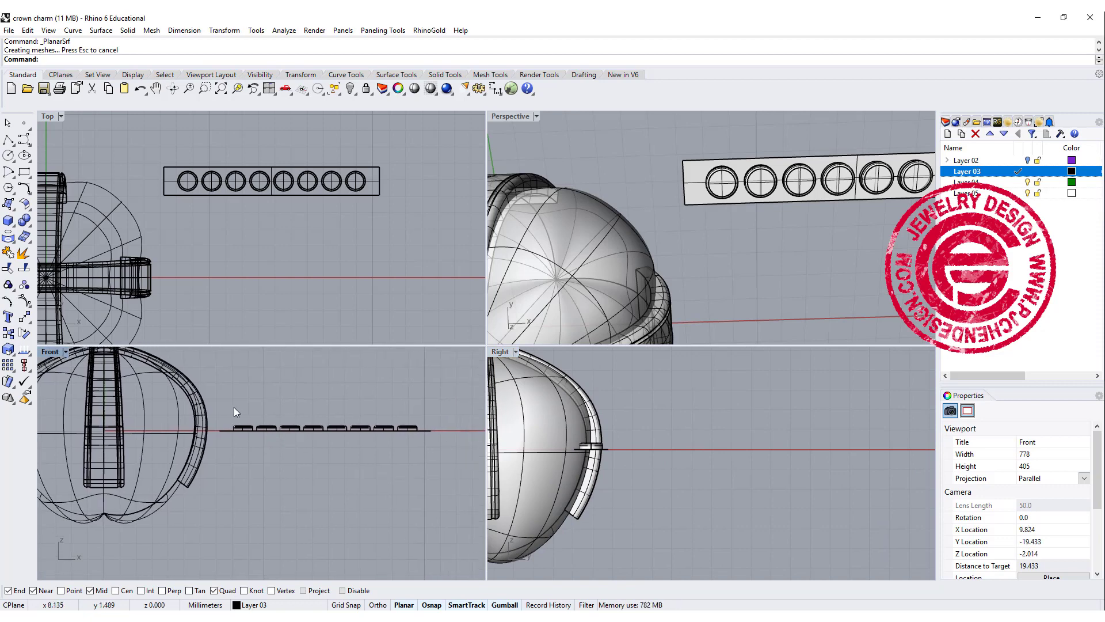
pyautogui.moveTo(234, 406); pyautogui.dragTo(420, 444)
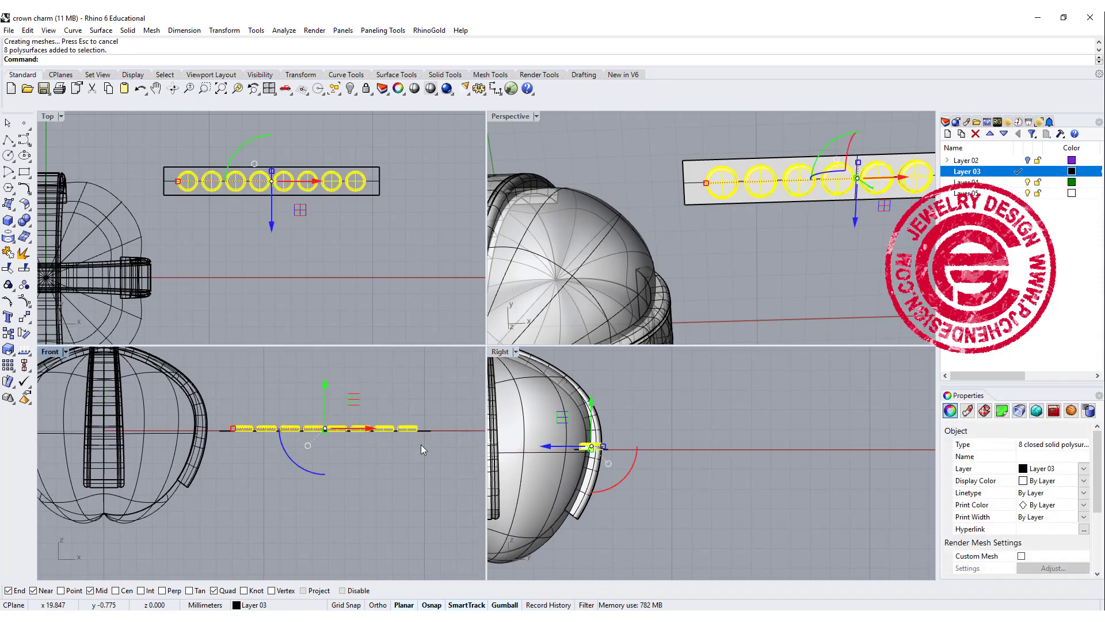
pyautogui.scroll(3, 421, 445)
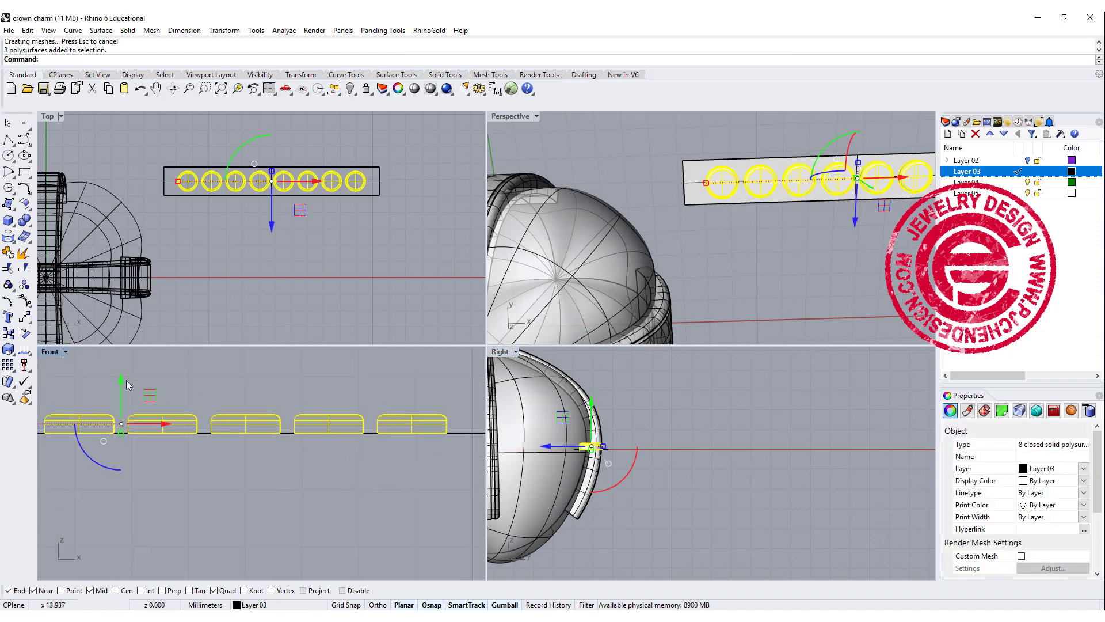
pyautogui.moveTo(126, 381); pyautogui.dragTo(125, 382)
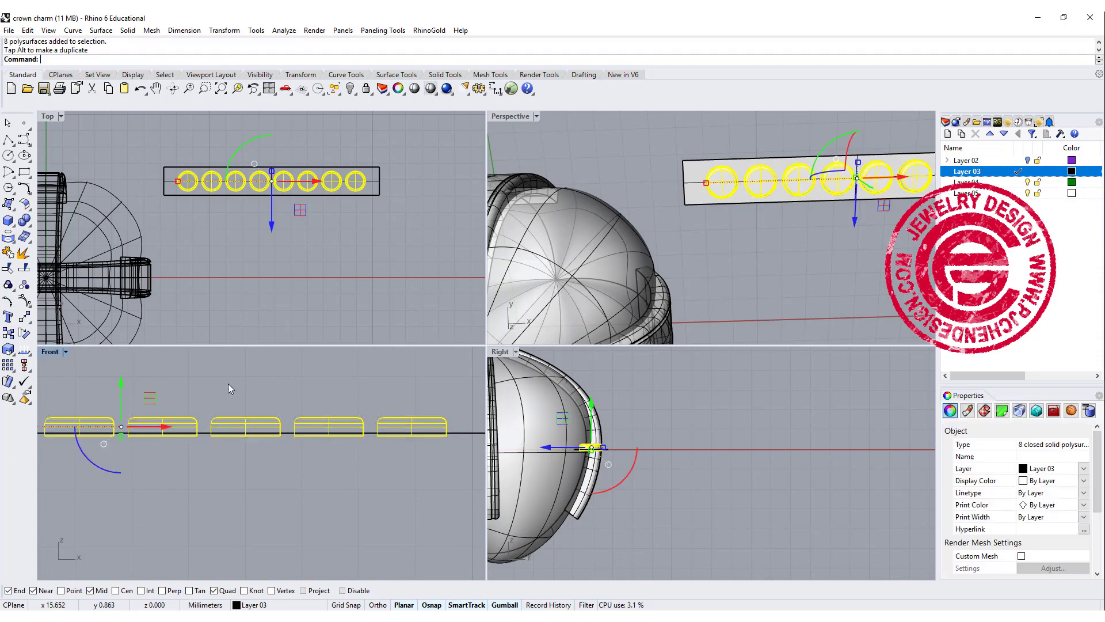
pyautogui.click(329, 395)
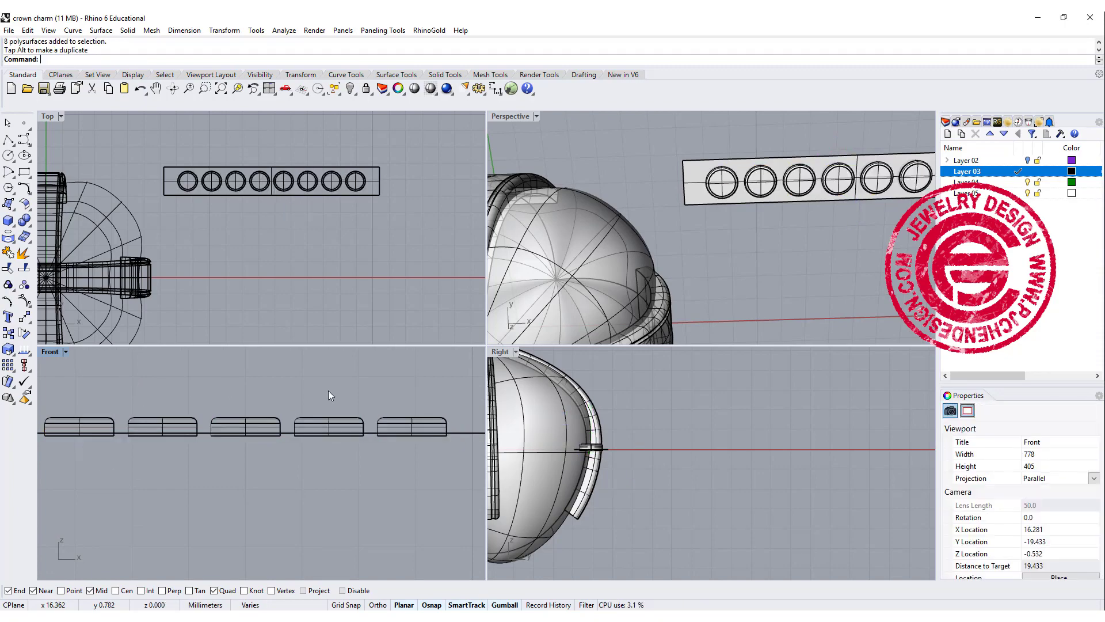
pyautogui.doubleClick(506, 117)
pyautogui.moveTo(586, 141)
pyautogui.mouseDown(button='right')
pyautogui.moveTo(576, 288)
pyautogui.moveTo(625, 308)
pyautogui.mouseUp(button='right')
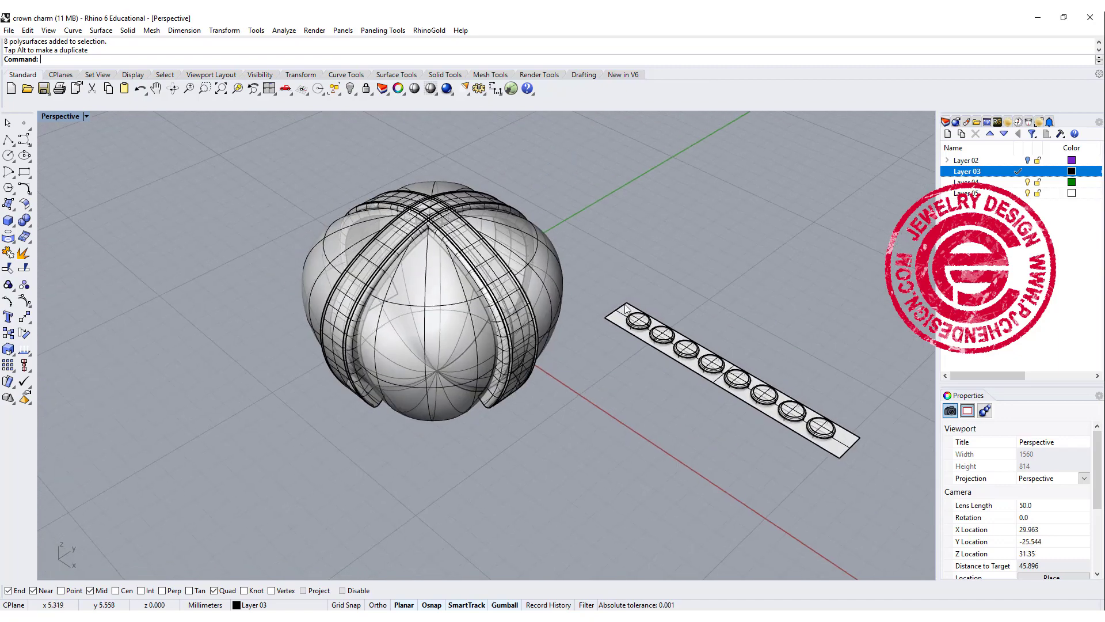
# Step: Flow the eight gems from the flat strip's edge onto the matching crown band edge
pyautogui.click(226, 31)
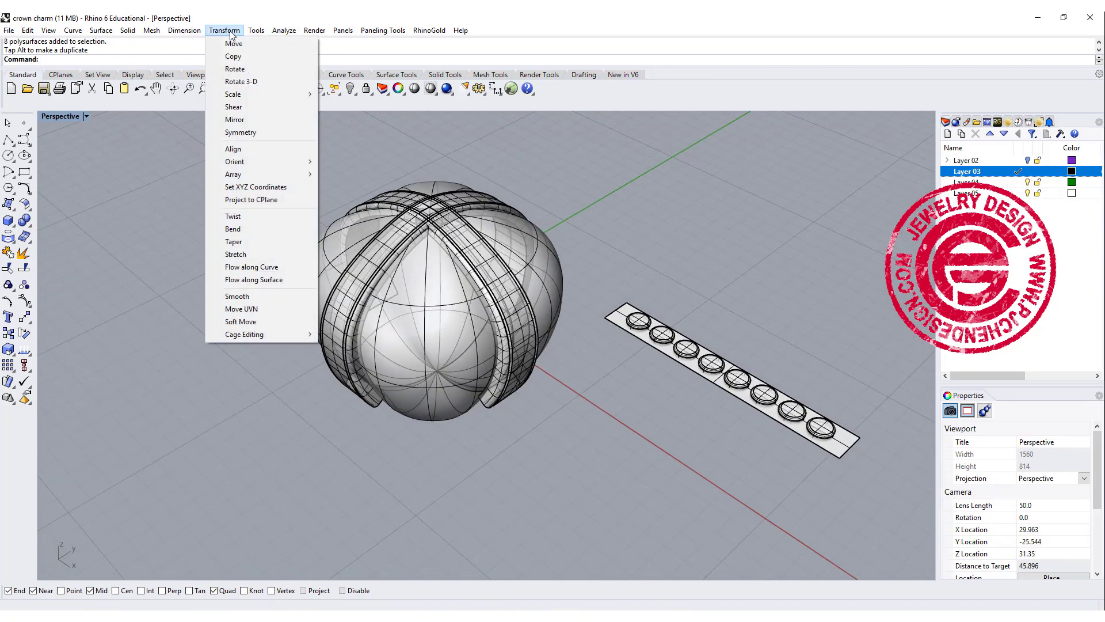
pyautogui.click(276, 280)
pyautogui.moveTo(276, 282)
pyautogui.mouseDown(button='right')
pyautogui.moveTo(616, 375)
pyautogui.moveTo(624, 336)
pyautogui.mouseUp(button='right')
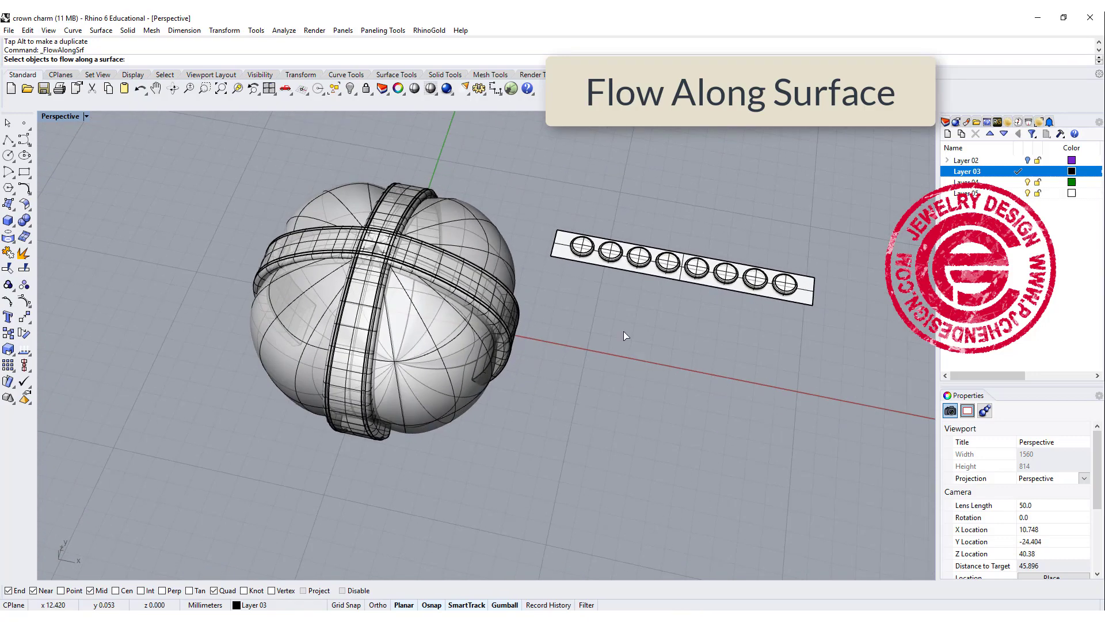
pyautogui.moveTo(542, 205); pyautogui.dragTo(806, 337)
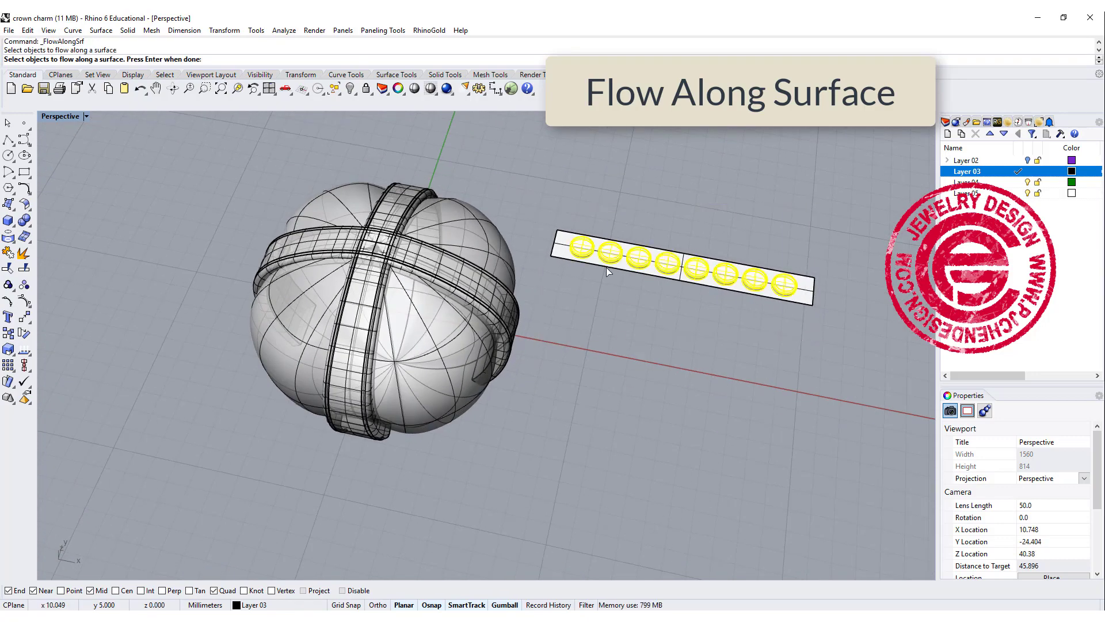
pyautogui.scroll(5, 606, 267)
pyautogui.press('Return')
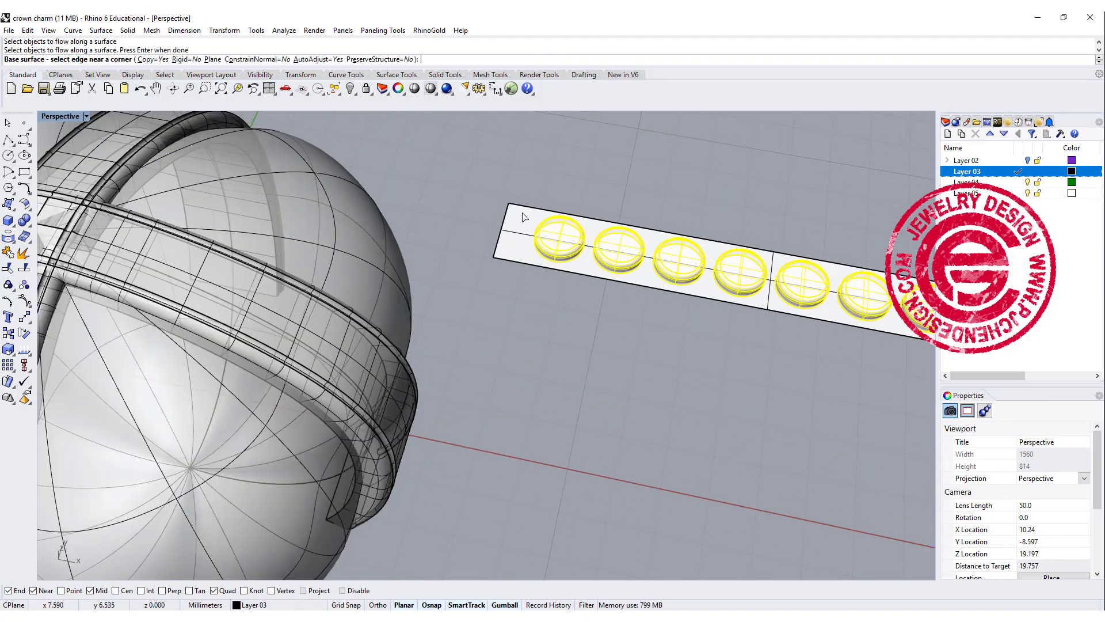
pyautogui.click(527, 211)
pyautogui.moveTo(528, 211)
pyautogui.mouseDown(button='right')
pyautogui.moveTo(398, 416)
pyautogui.moveTo(381, 317)
pyautogui.mouseUp(button='right')
pyautogui.scroll(5, 359, 356)
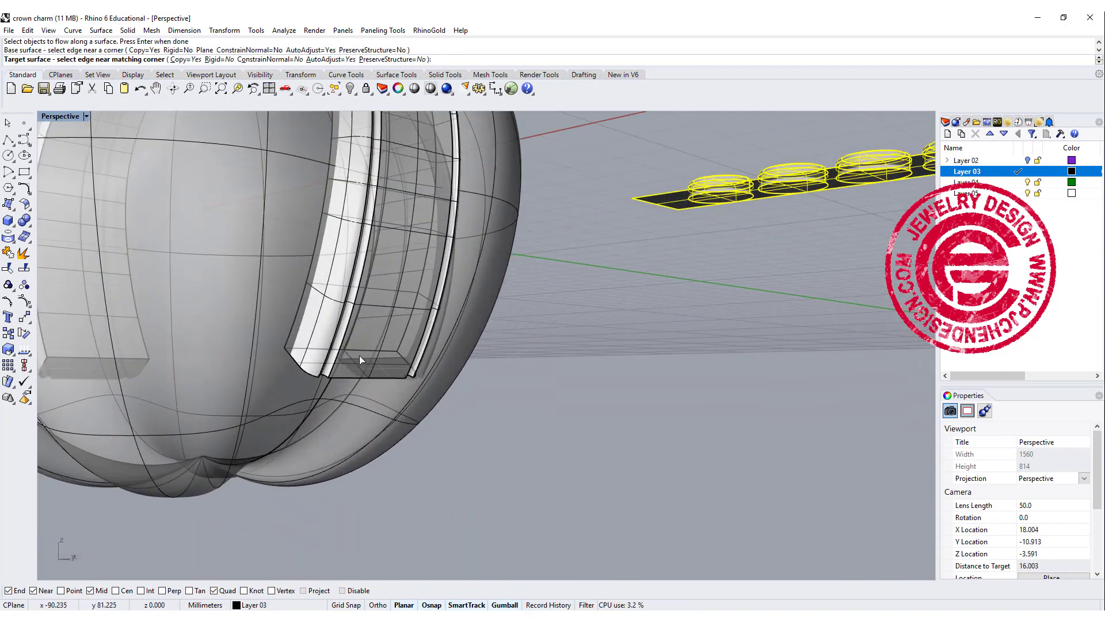
pyautogui.click(338, 359)
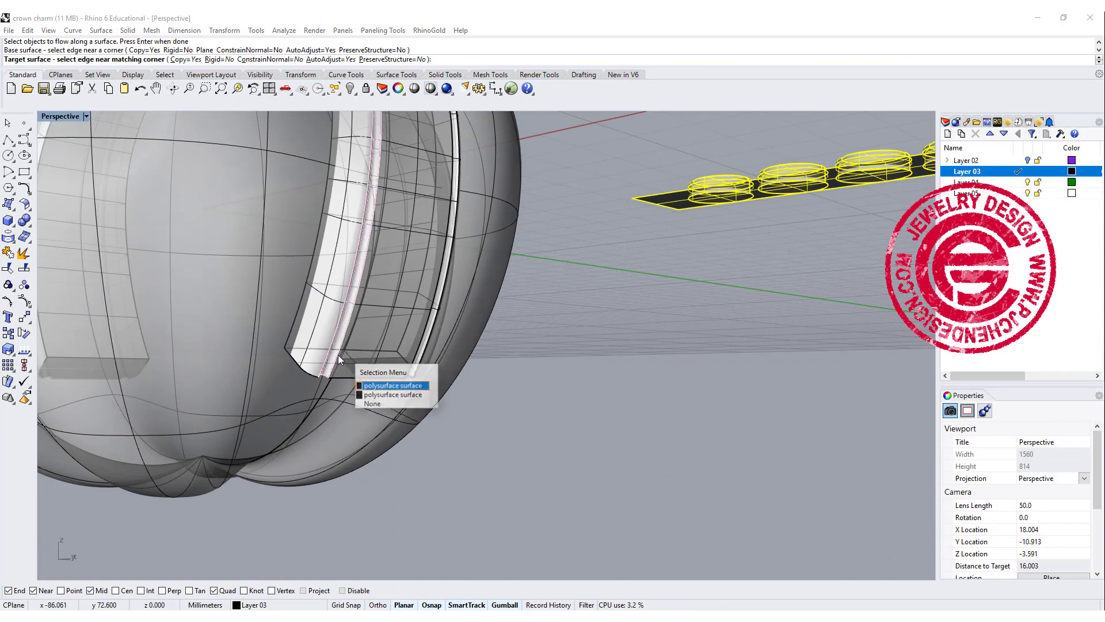
pyautogui.click(370, 396)
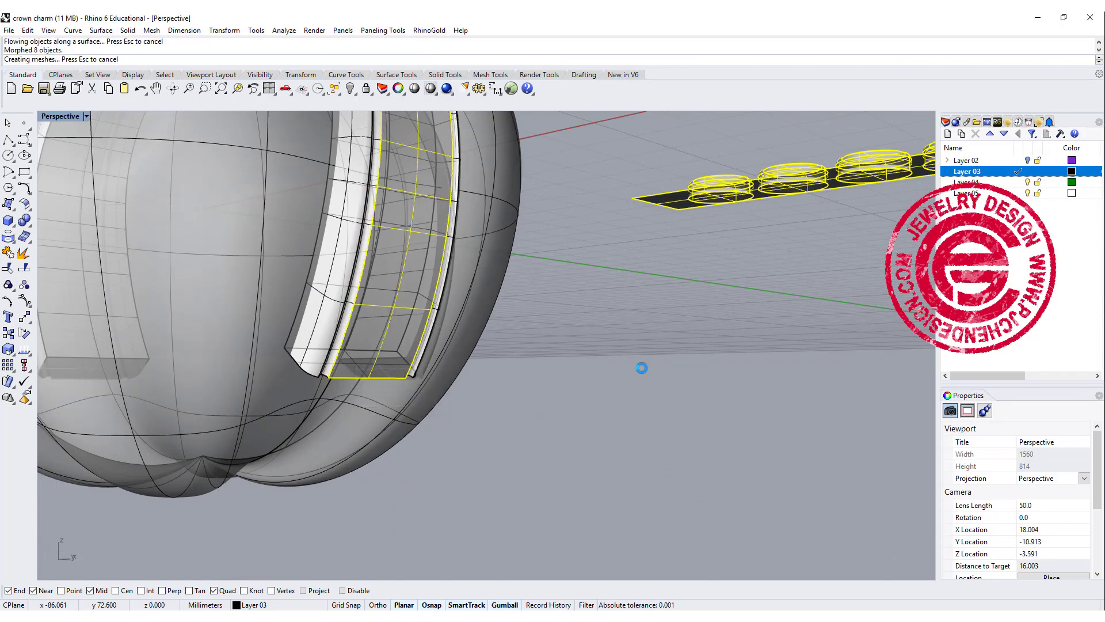
pyautogui.moveTo(636, 351)
pyautogui.mouseDown(button='right')
pyautogui.moveTo(558, 291)
pyautogui.moveTo(558, 322)
pyautogui.moveTo(542, 341)
pyautogui.moveTo(612, 370)
pyautogui.moveTo(502, 306)
pyautogui.moveTo(576, 348)
pyautogui.moveTo(597, 375)
pyautogui.moveTo(609, 366)
pyautogui.moveTo(604, 403)
pyautogui.moveTo(613, 388)
pyautogui.moveTo(591, 344)
pyautogui.mouseUp(button='right')
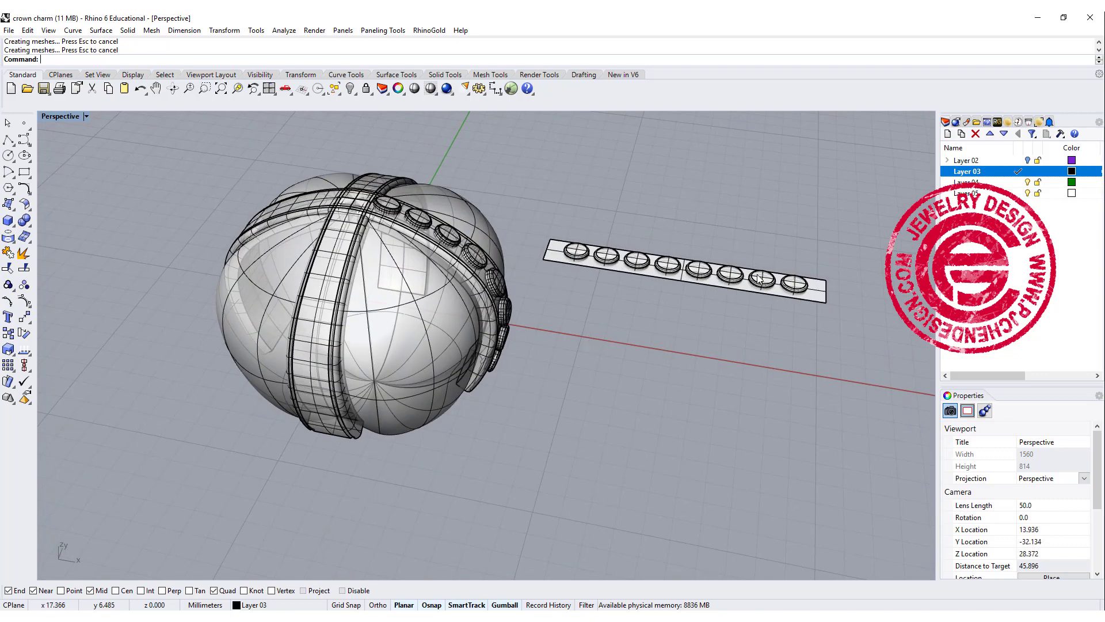
# Step: Window-select the eight flowed stones in Top view and group them, excluding the stray curve
pyautogui.moveTo(727, 324); pyautogui.dragTo(689, 320, button='right')
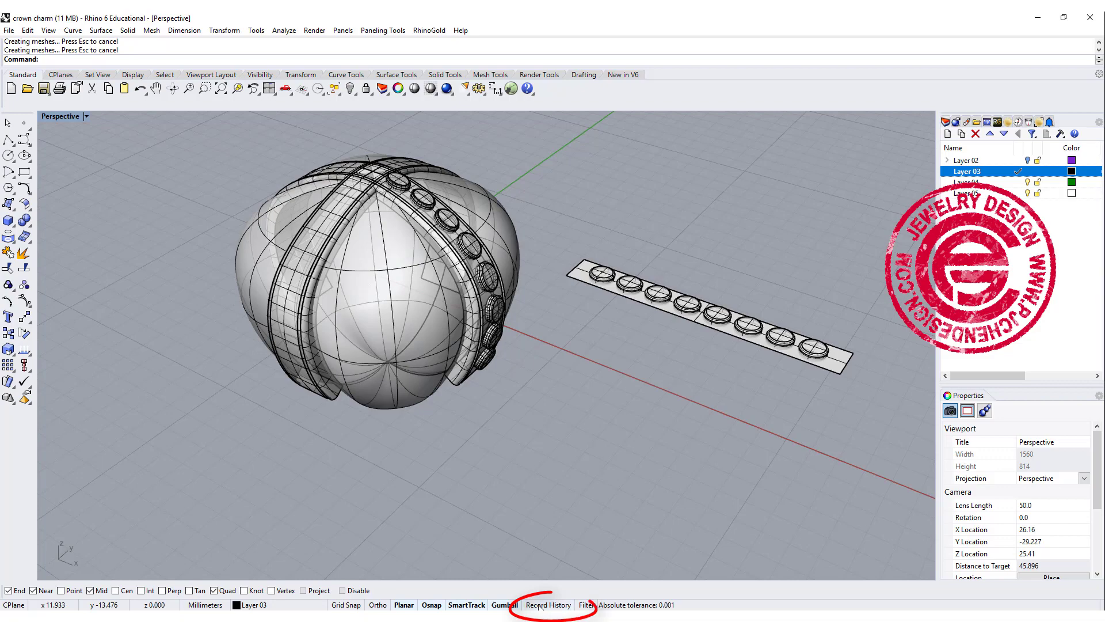
pyautogui.moveTo(714, 342); pyautogui.dragTo(634, 225, button='right')
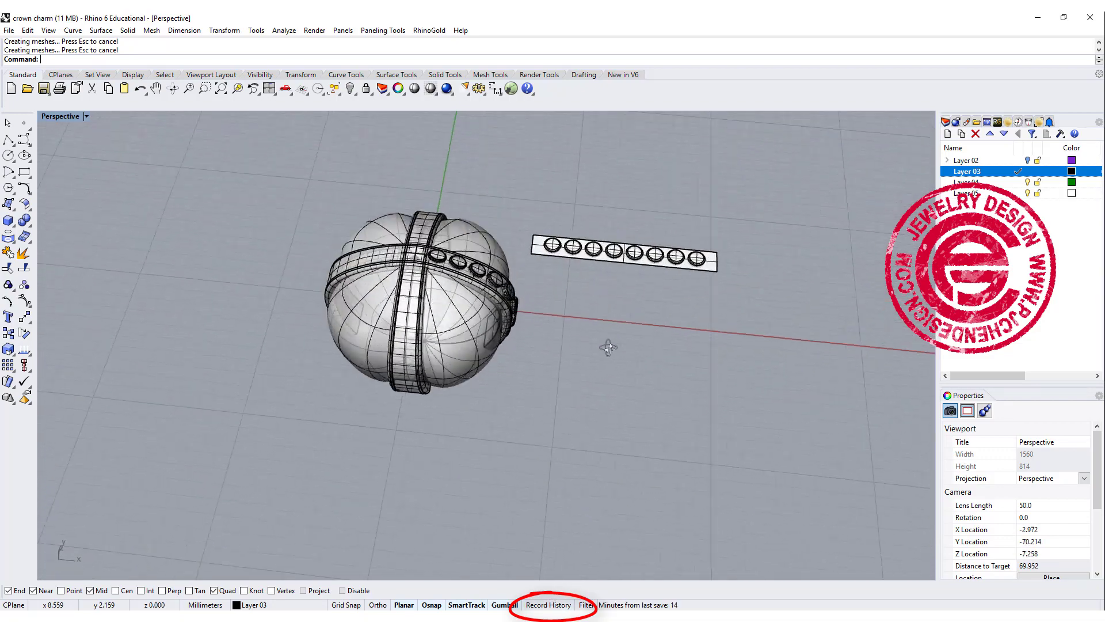
pyautogui.moveTo(634, 225); pyautogui.dragTo(613, 409, button='right')
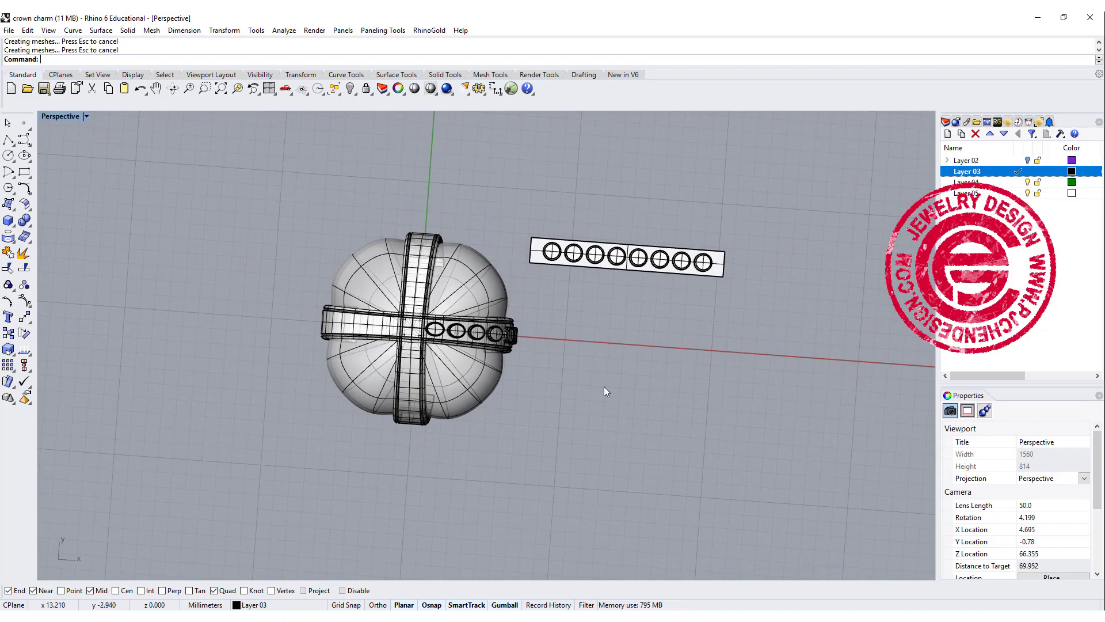
pyautogui.scroll(2, 592, 378)
pyautogui.scroll(2, 574, 368)
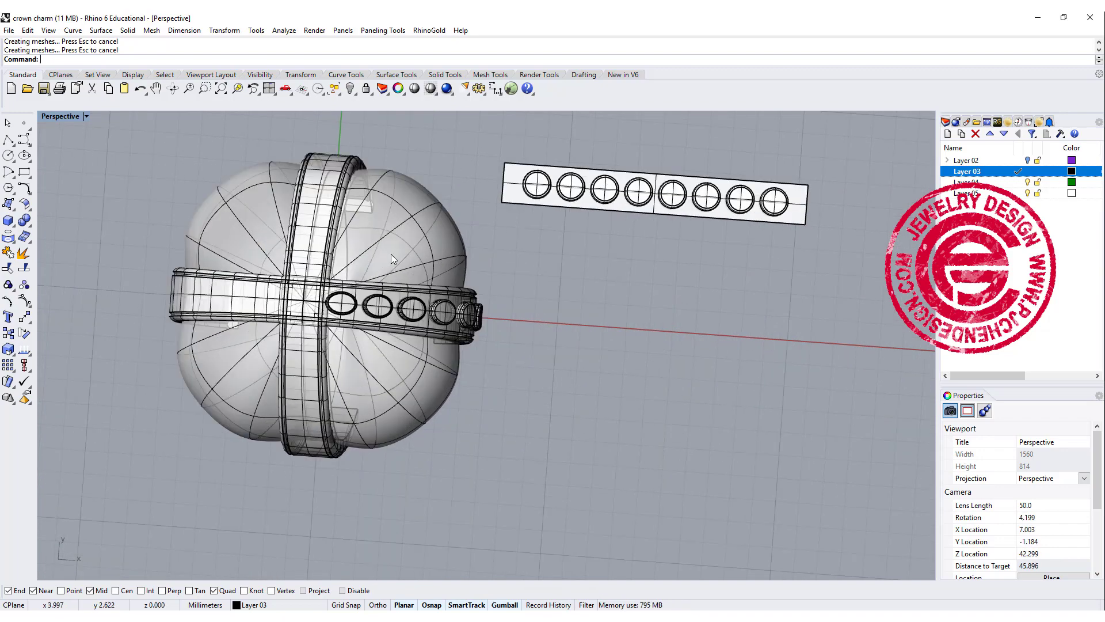
pyautogui.doubleClick(49, 115)
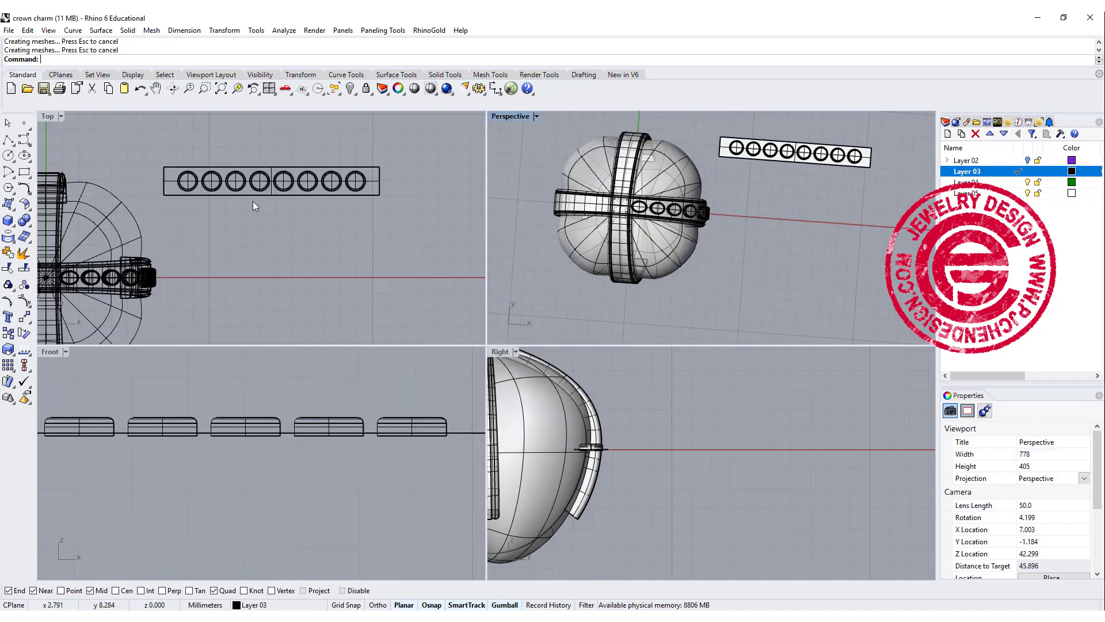
pyautogui.moveTo(162, 199); pyautogui.dragTo(241, 260, button='right')
pyautogui.scroll(2, 240, 260)
pyautogui.scroll(2, 209, 251)
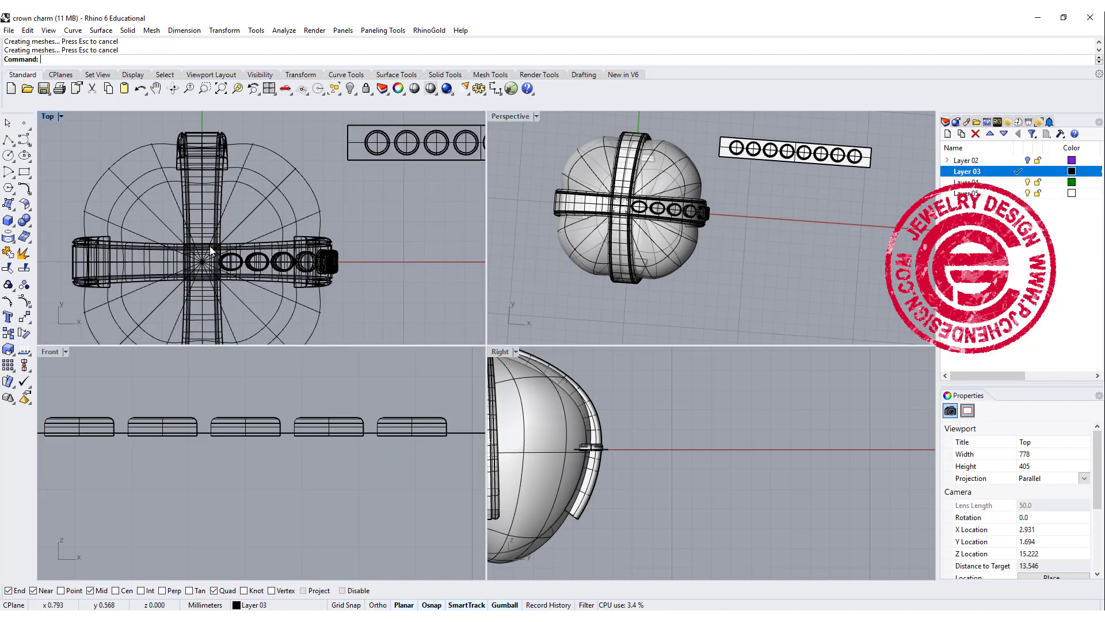
pyautogui.scroll(2, 228, 232)
pyautogui.moveTo(207, 241); pyautogui.dragTo(484, 317)
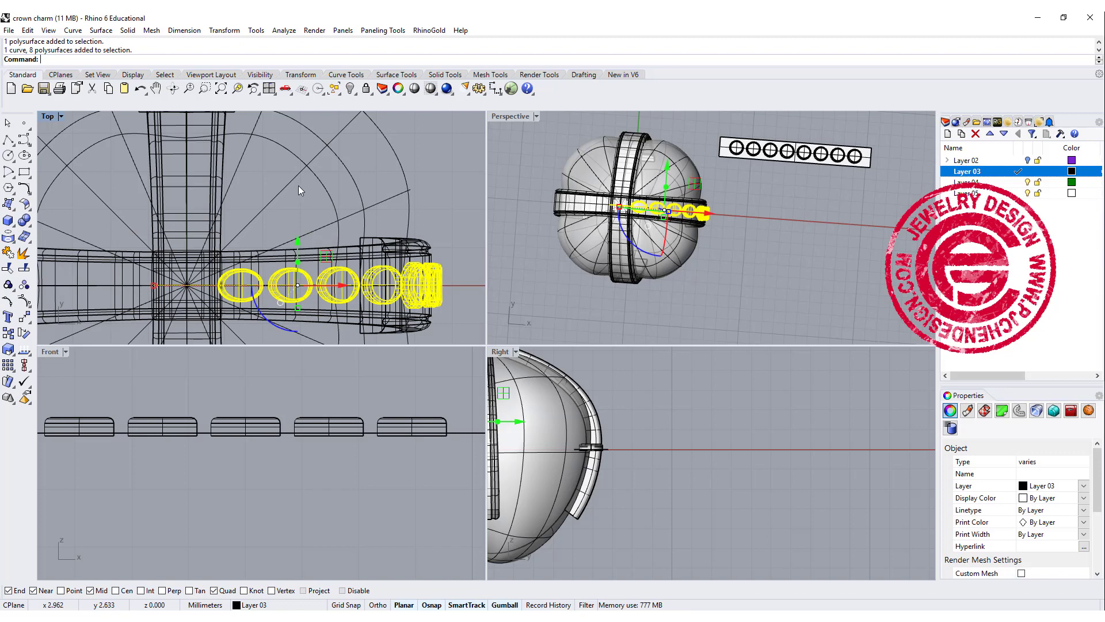
pyautogui.scroll(-3, 298, 185)
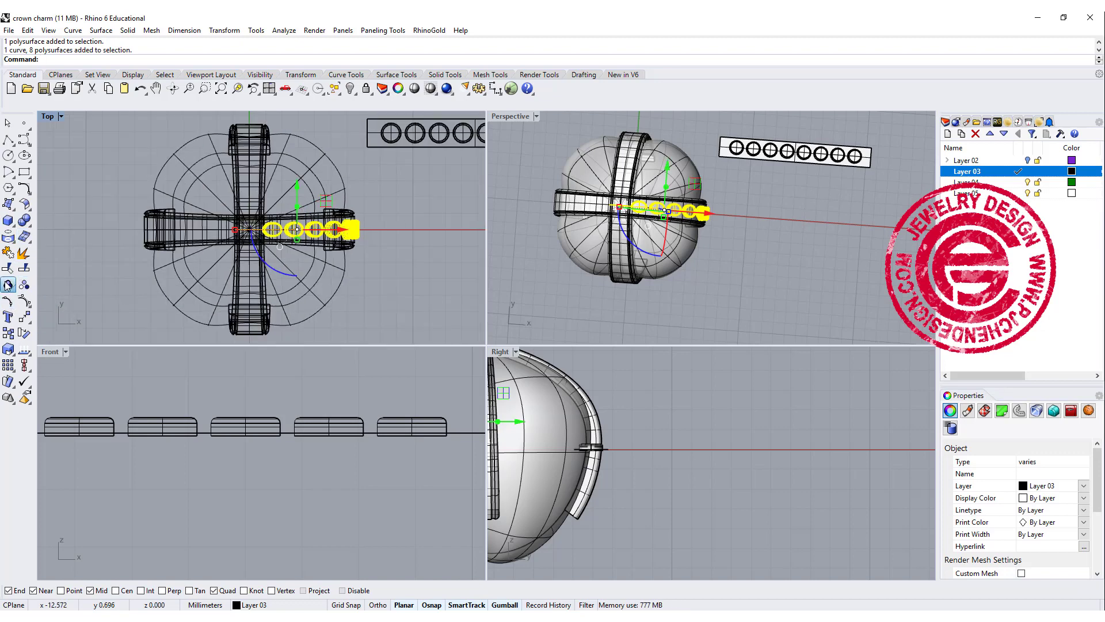
pyautogui.click(23, 285)
pyautogui.scroll(-2, 196, 229)
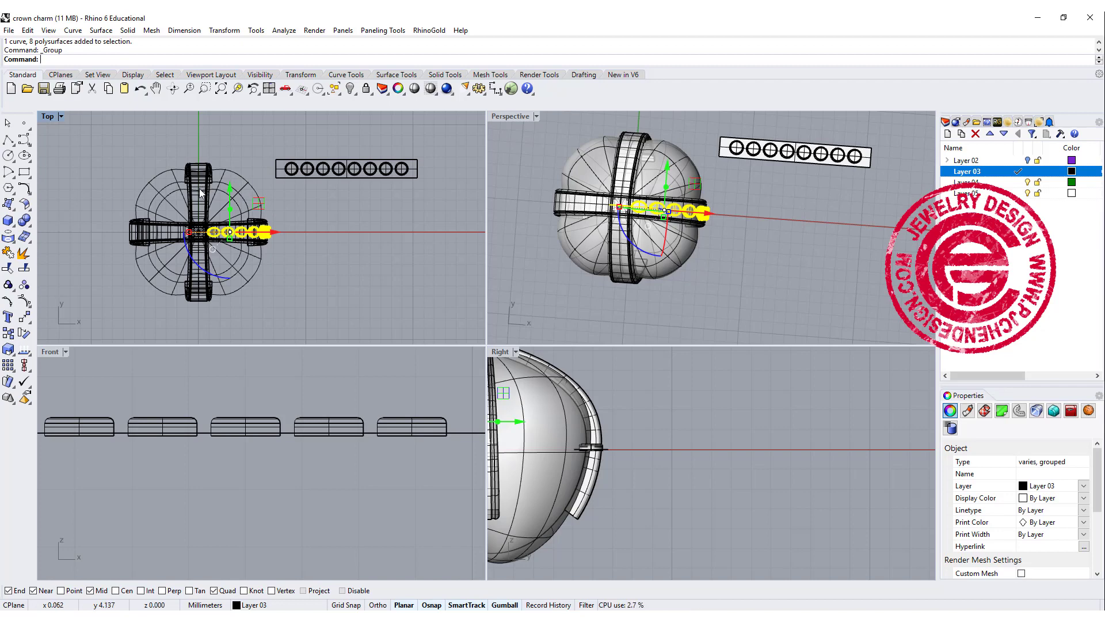
pyautogui.keyDown('ctrl'); pyautogui.click(220, 231); pyautogui.keyUp('ctrl')
pyautogui.moveTo(220, 232); pyautogui.dragTo(266, 220, button='right')
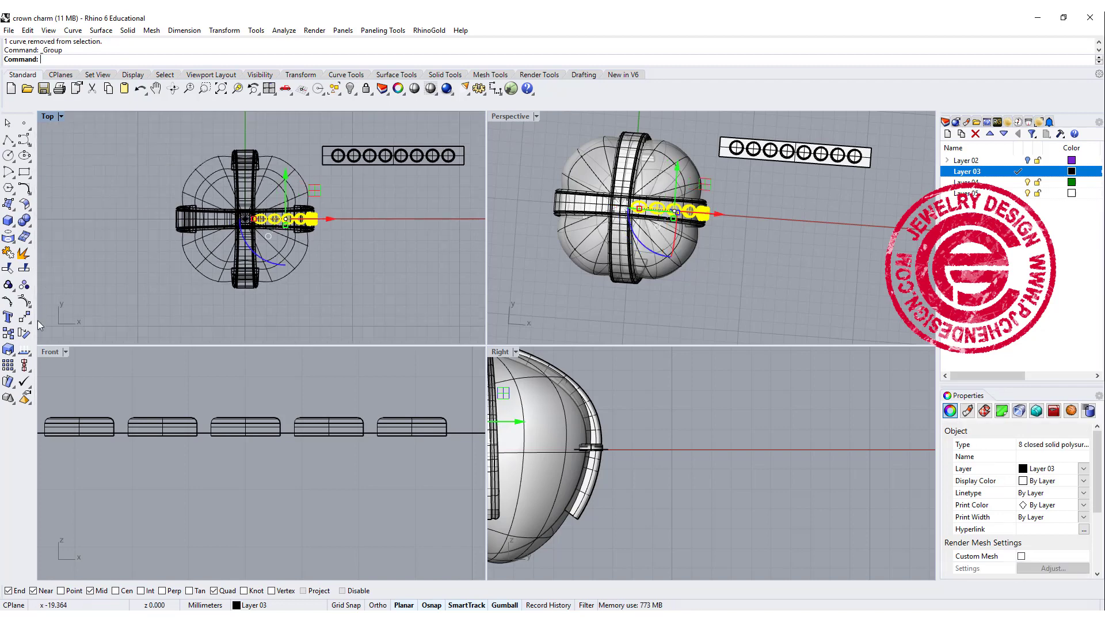
# Step: Rotate-copy the stone group about the origin to 90, 180 and 270 degrees
pyautogui.click(25, 335)
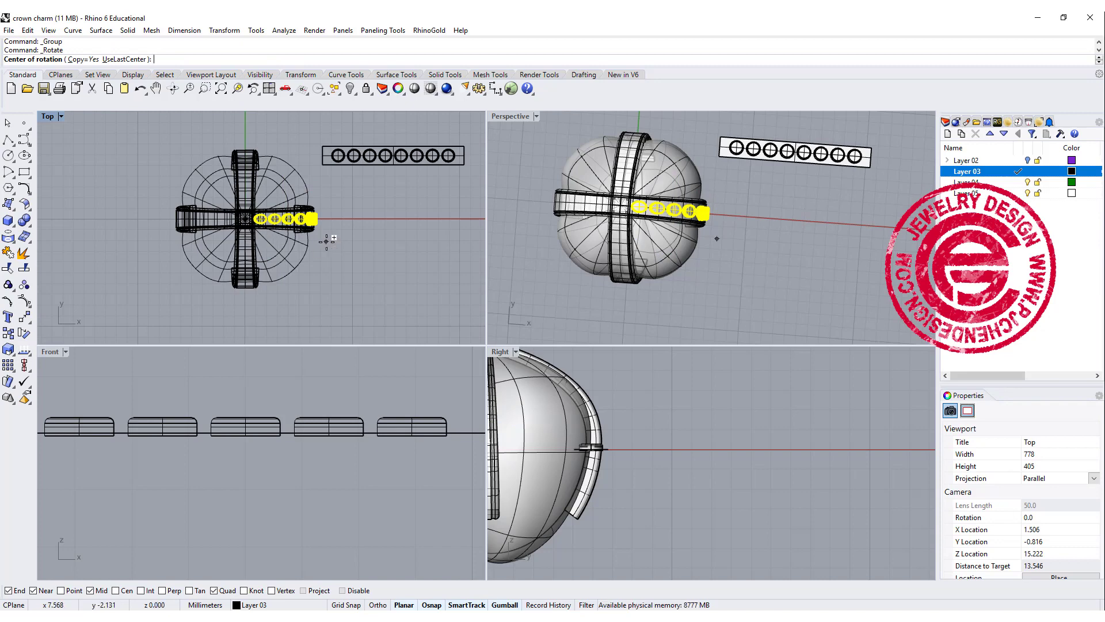
pyautogui.click(363, 218)
pyautogui.click(240, 125)
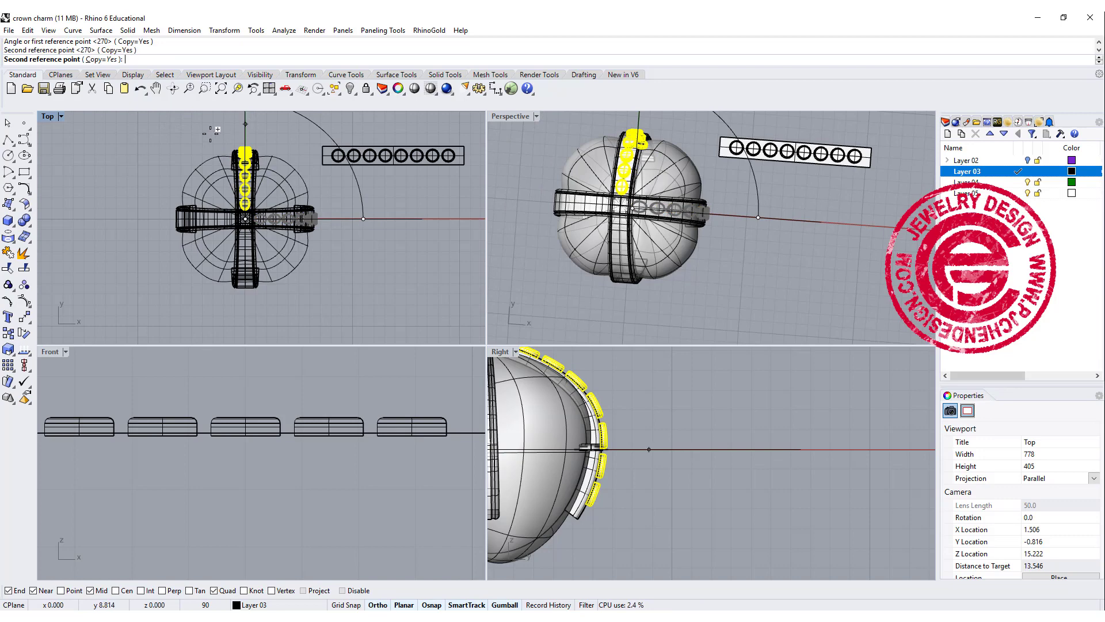
pyautogui.click(95, 218)
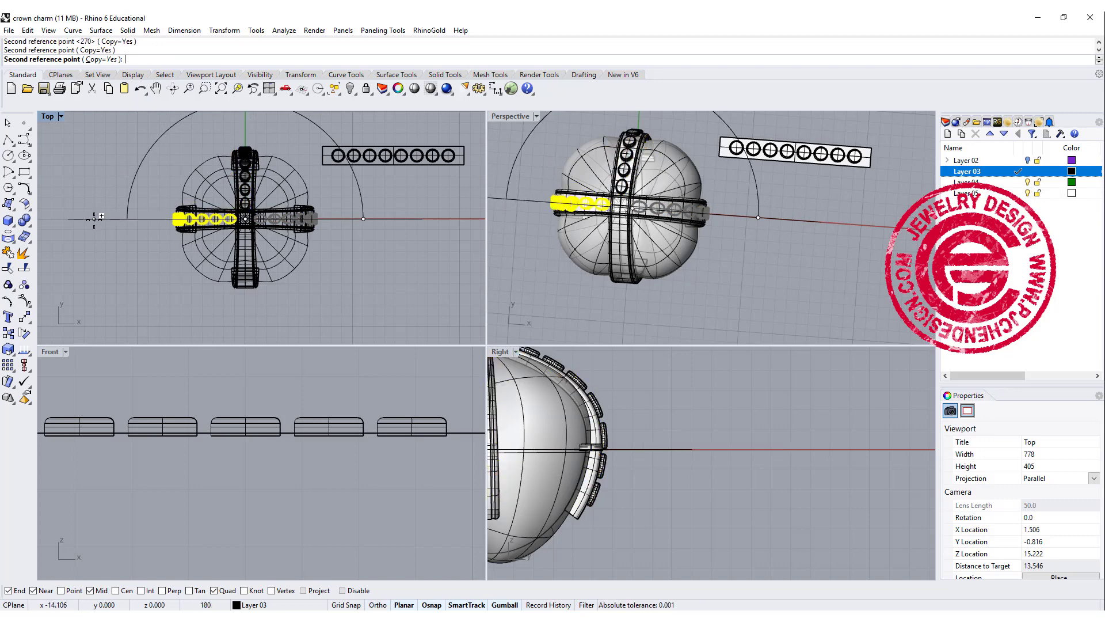
pyautogui.click(247, 319)
pyautogui.press('Return')
pyautogui.moveTo(682, 259); pyautogui.dragTo(711, 218, button='right')
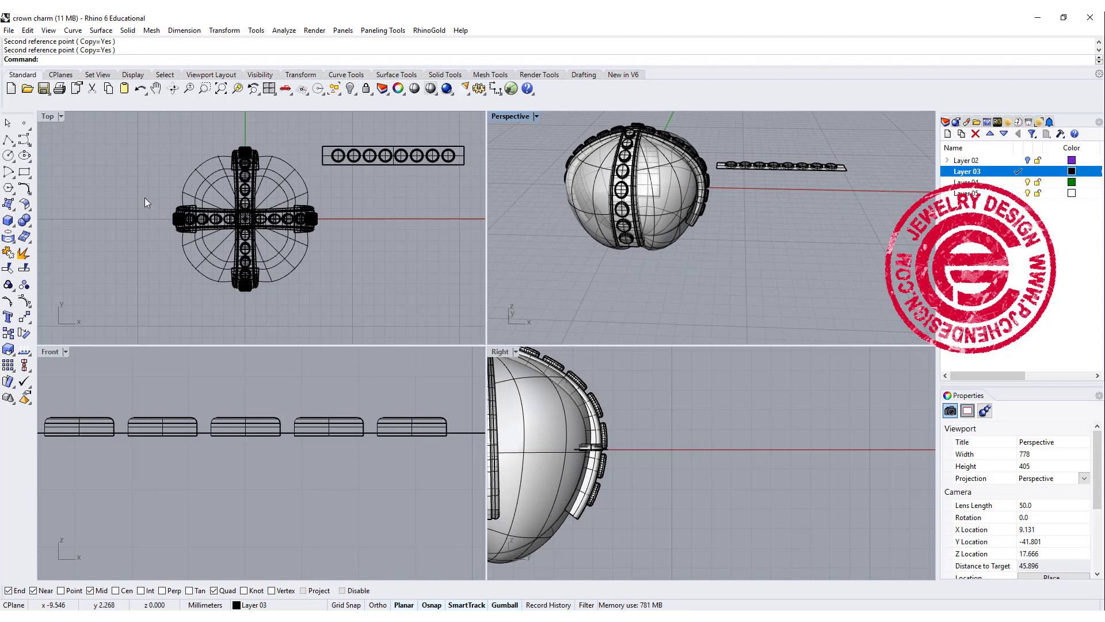
pyautogui.doubleClick(47, 116)
pyautogui.scroll(-3, 425, 246)
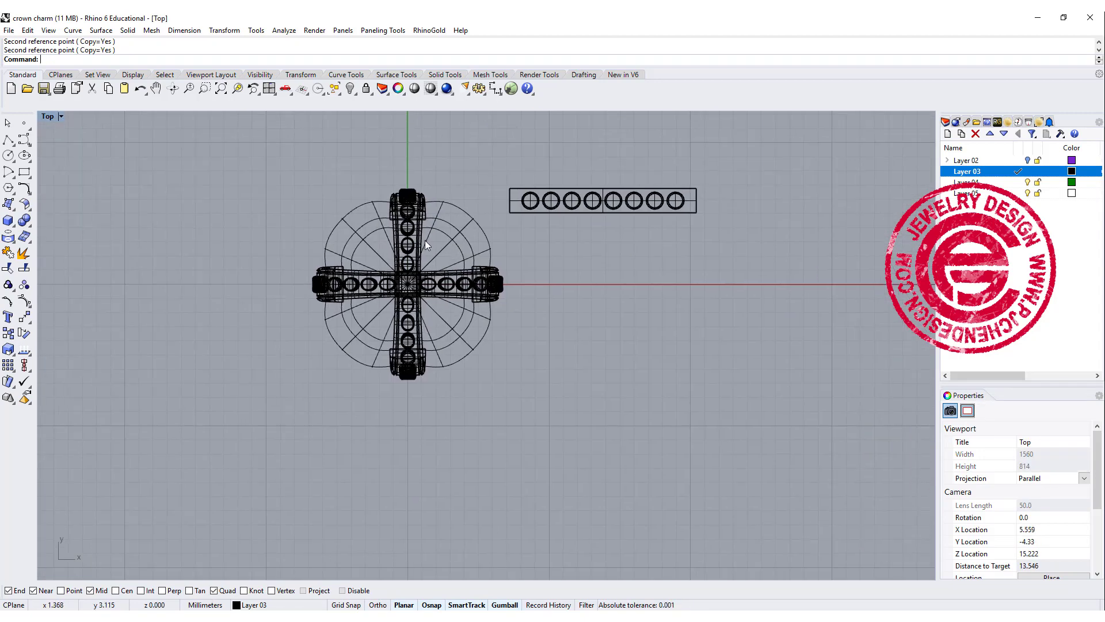
# Step: Draw a conic rounded-corner rectangle from its centre at the crown's cross
pyautogui.click(28, 175)
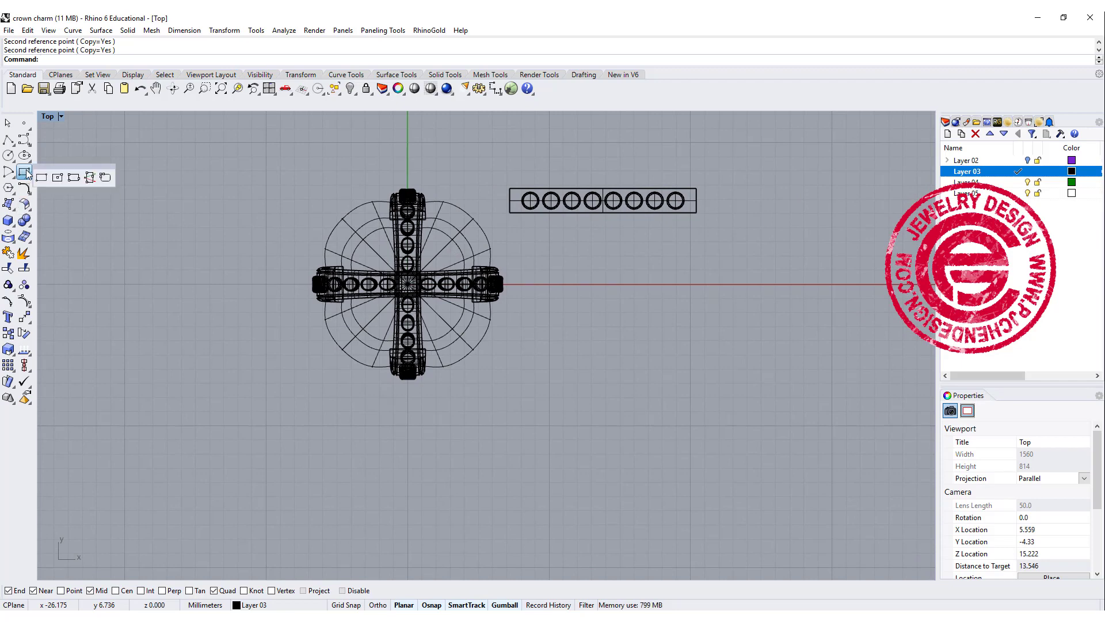
pyautogui.rightClick(108, 179)
pyautogui.click(149, 59)
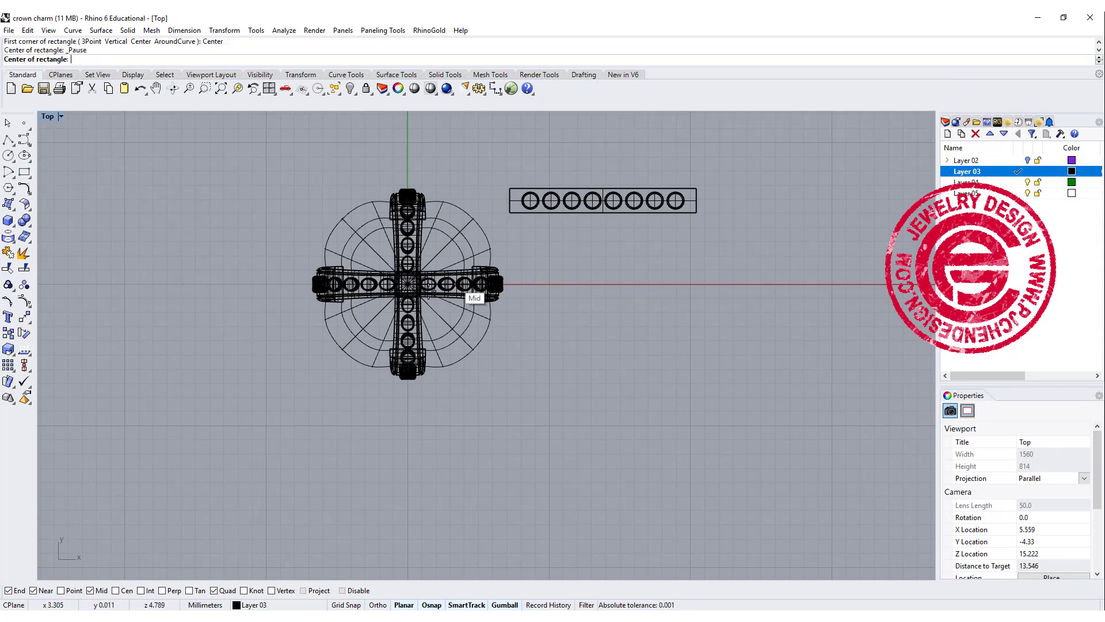
pyautogui.click(407, 284)
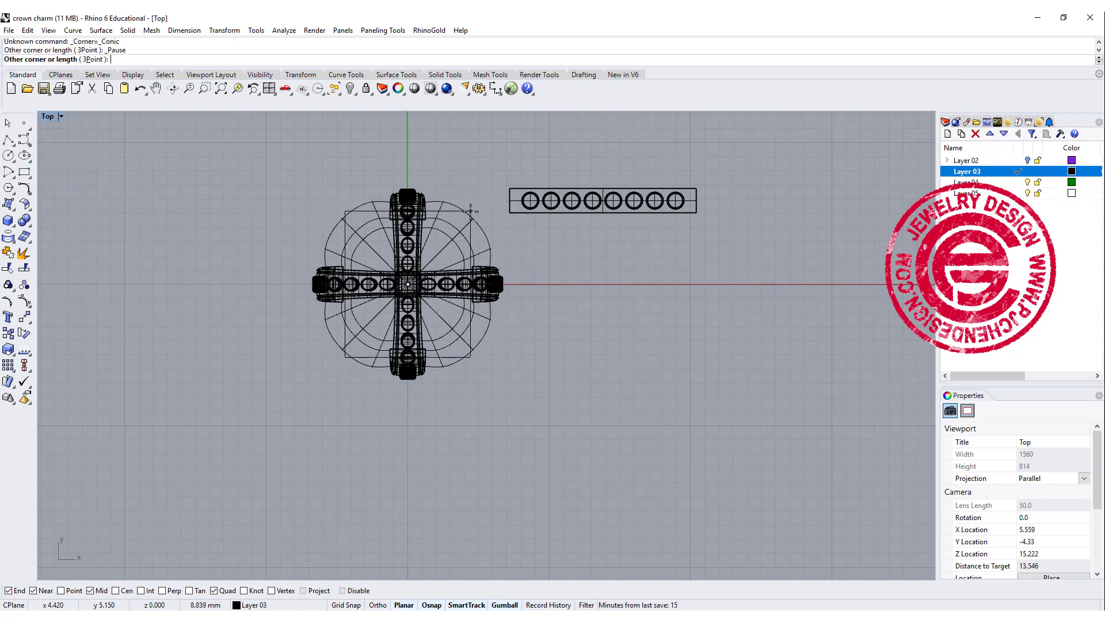
pyautogui.scroll(5, 472, 211)
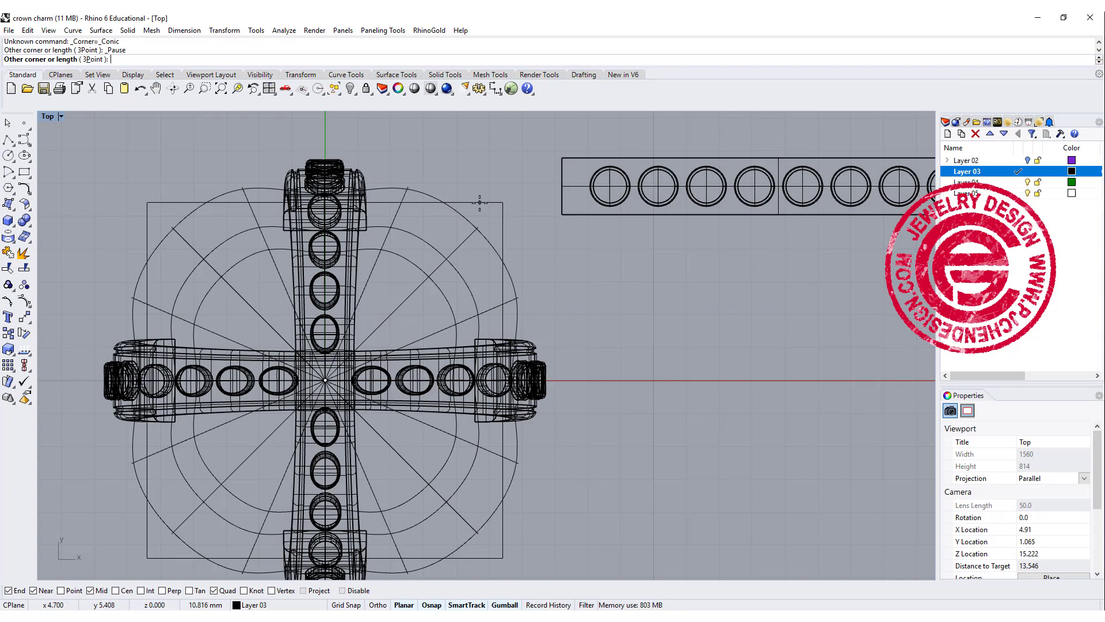
pyautogui.click(481, 202)
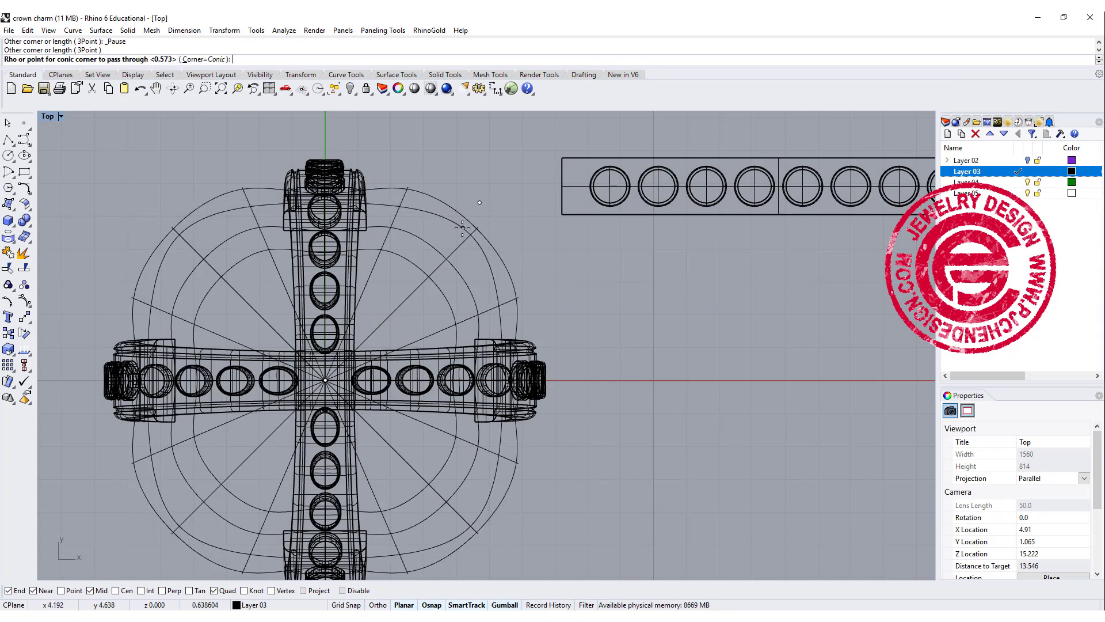
pyautogui.press('Escape')
# Step: Lower the rounded rectangle in Front view to the body's bottom
pyautogui.hotkey('ctrl', 'm')
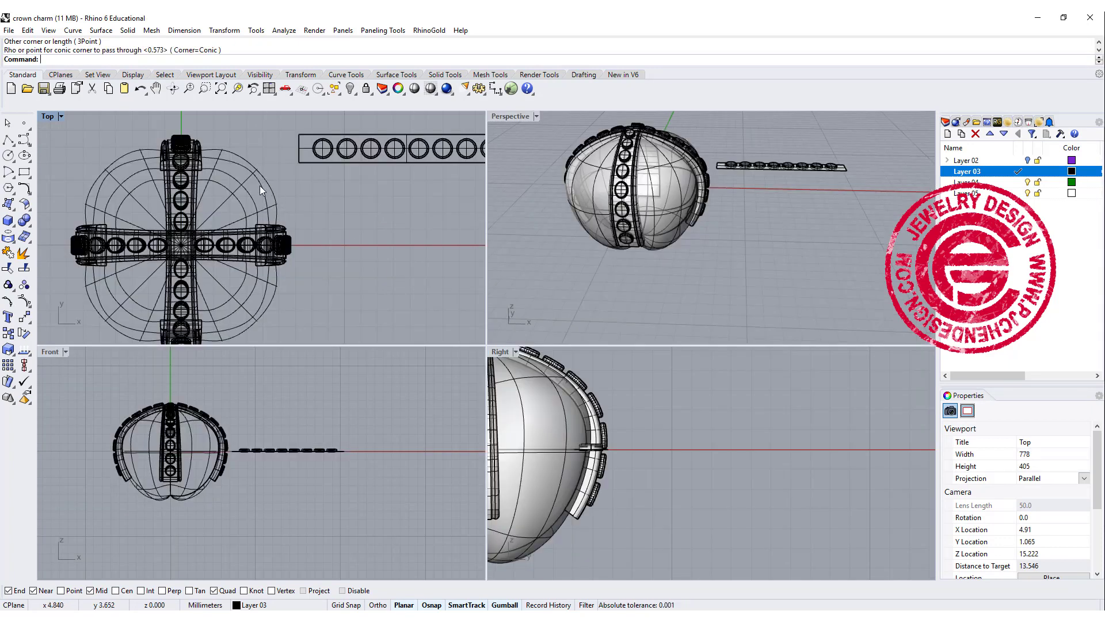
pyautogui.click(266, 191)
pyautogui.moveTo(165, 417); pyautogui.dragTo(264, 409, button='right')
pyautogui.scroll(3, 235, 417)
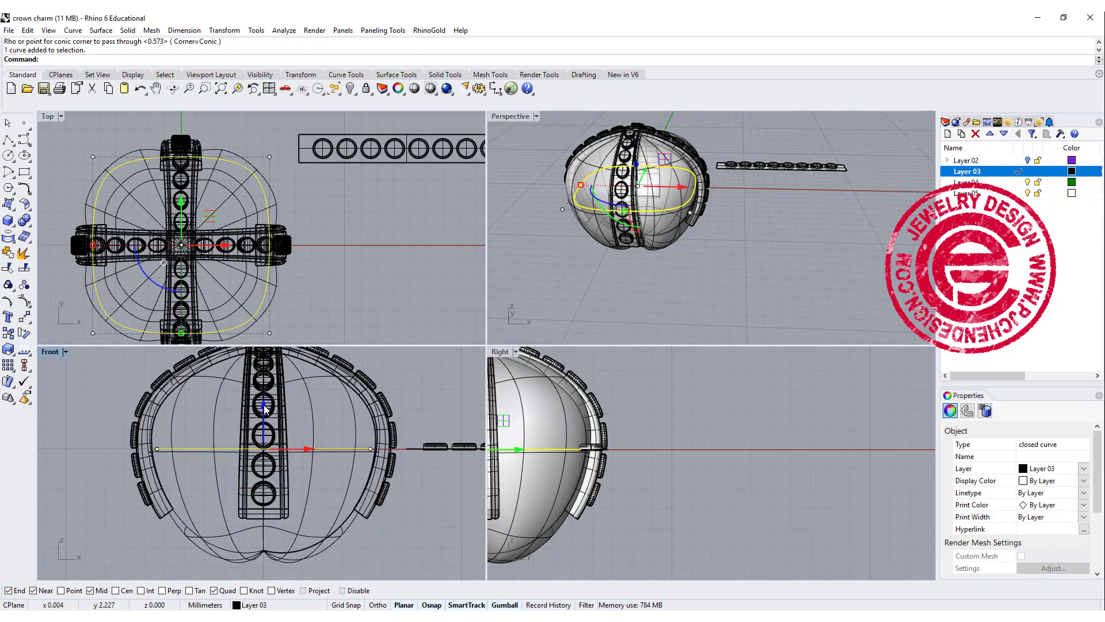
pyautogui.moveTo(264, 409); pyautogui.dragTo(263, 469)
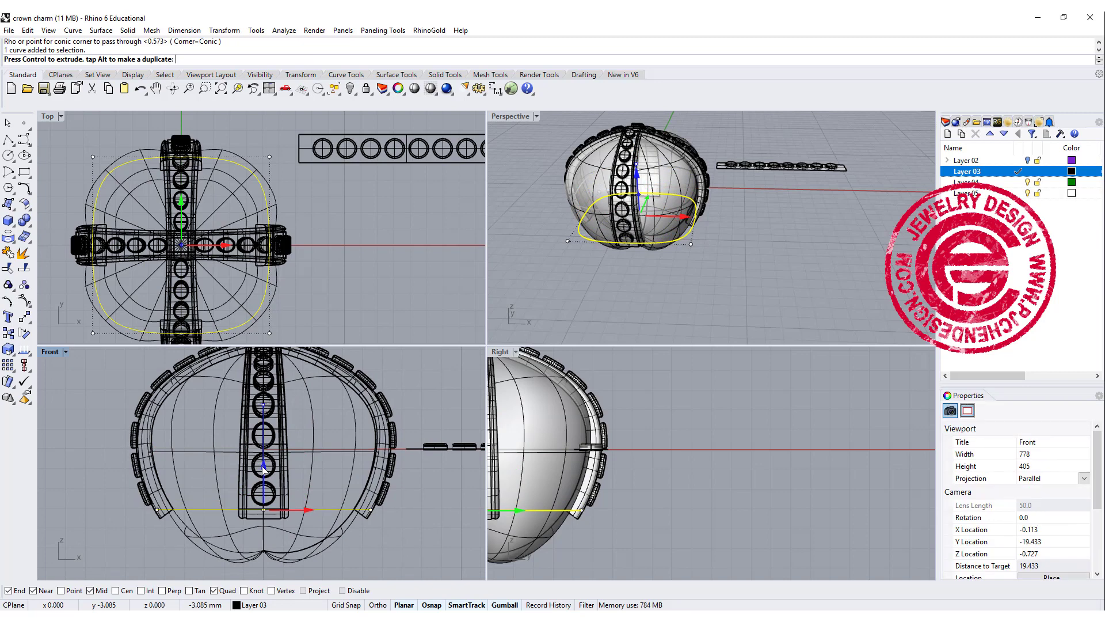
pyautogui.moveTo(264, 469); pyautogui.dragTo(264, 470)
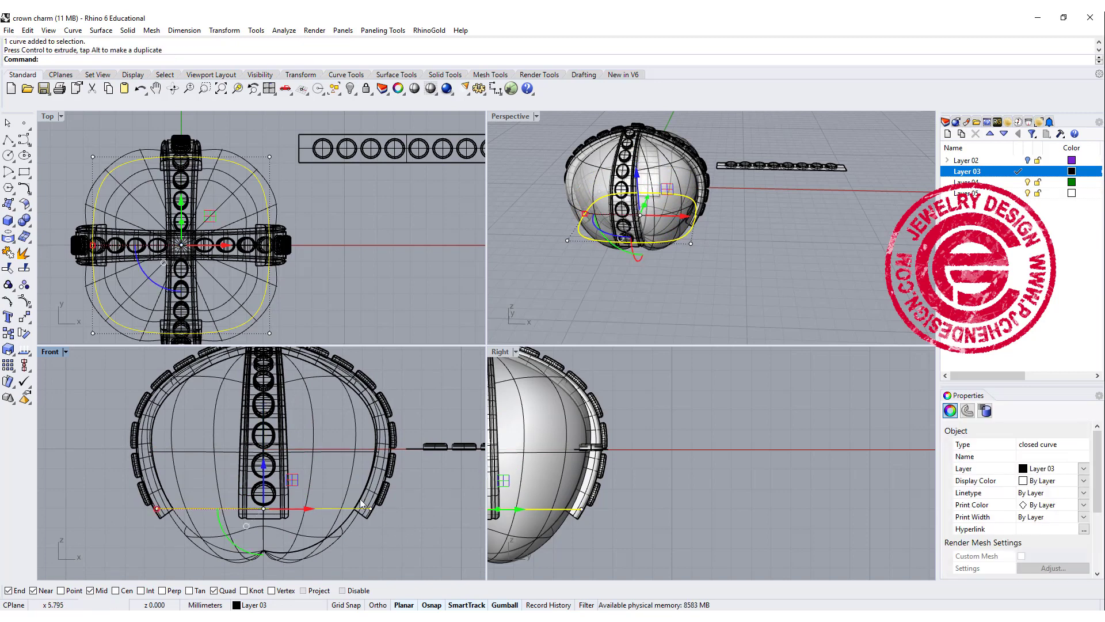
# Step: In Front view, draw a tall rectangle downward from the base outline's right end
pyautogui.doubleClick(57, 351)
pyautogui.scroll(-3, 481, 467)
pyautogui.scroll(4, 570, 449)
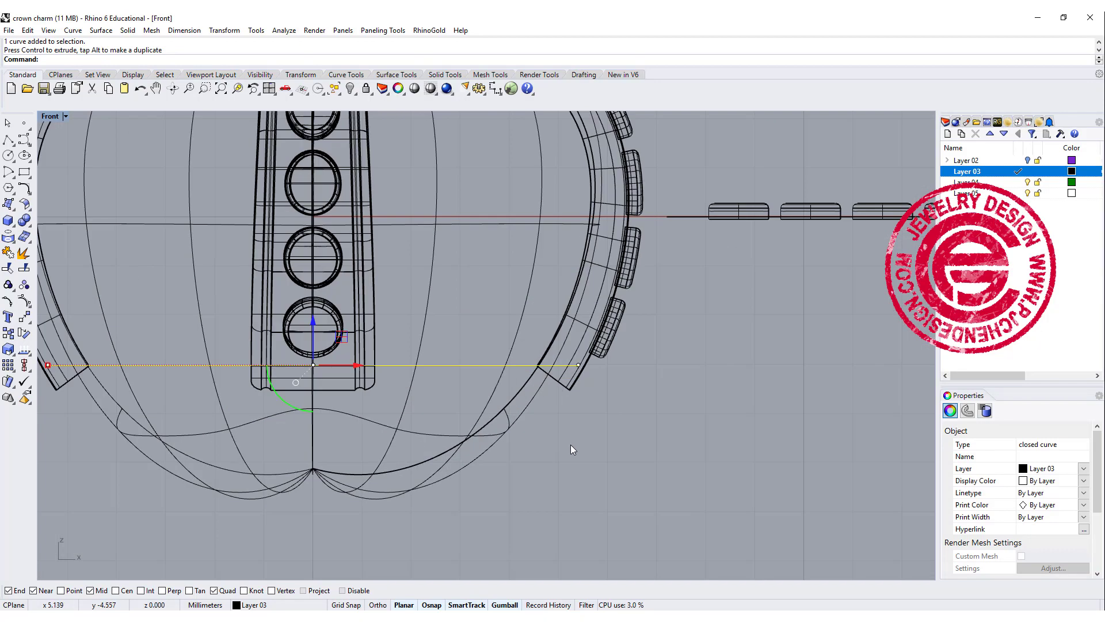
pyautogui.moveTo(570, 449); pyautogui.dragTo(584, 382, button='right')
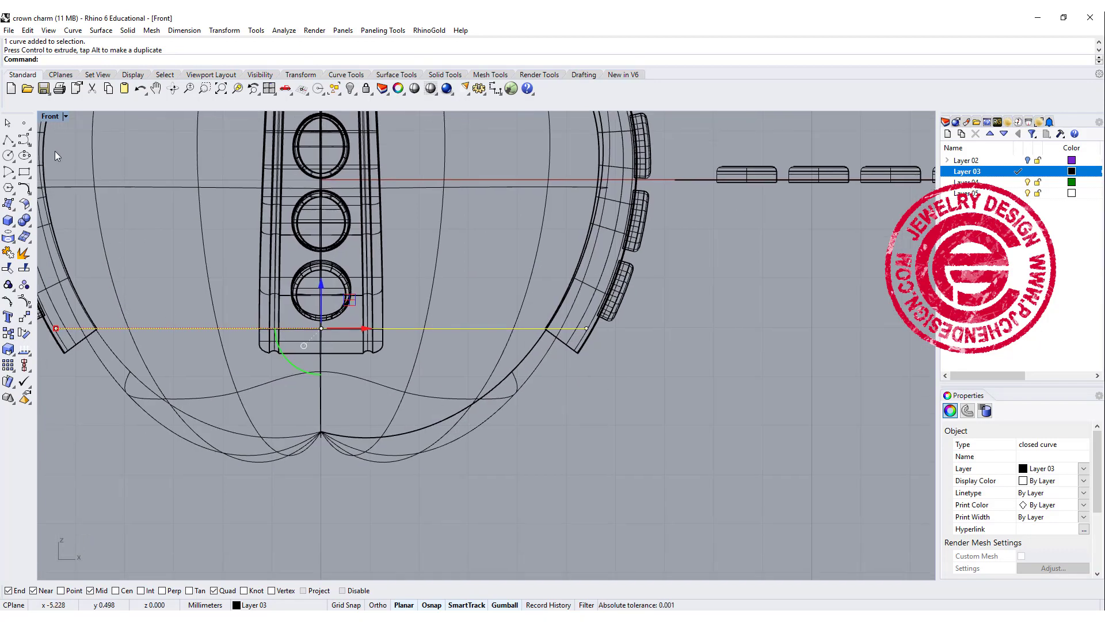
pyautogui.click(25, 172)
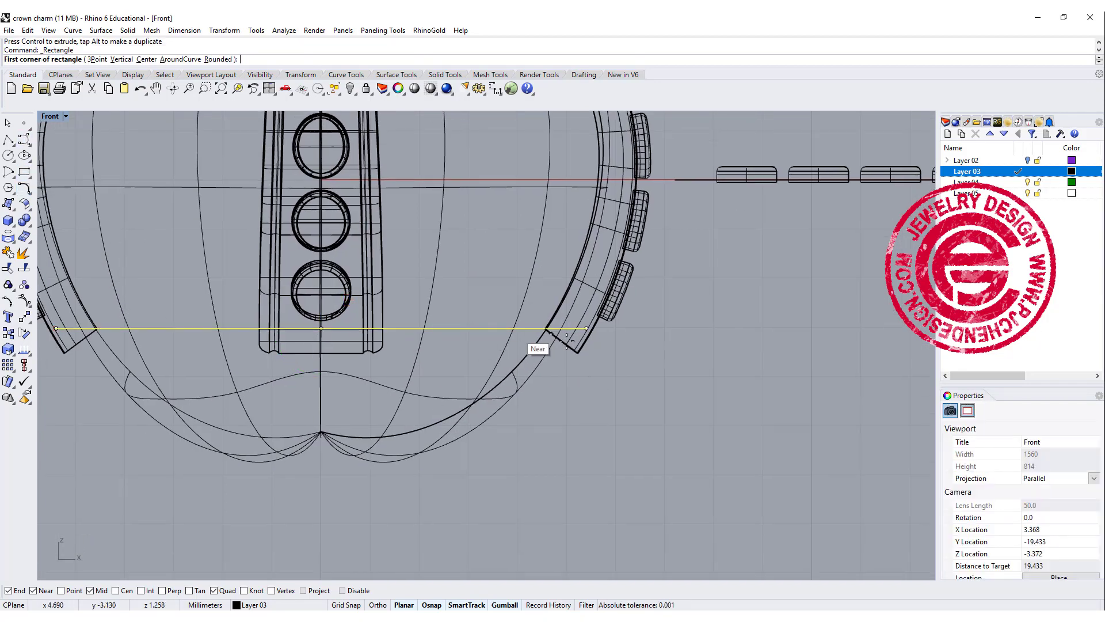
pyautogui.click(587, 328)
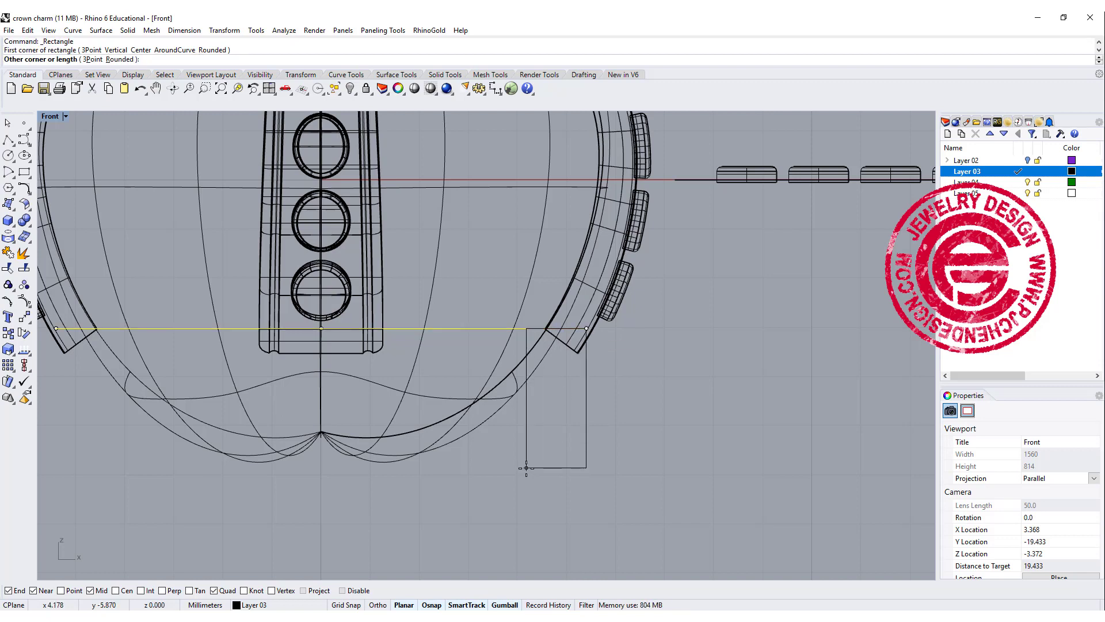
pyautogui.click(525, 469)
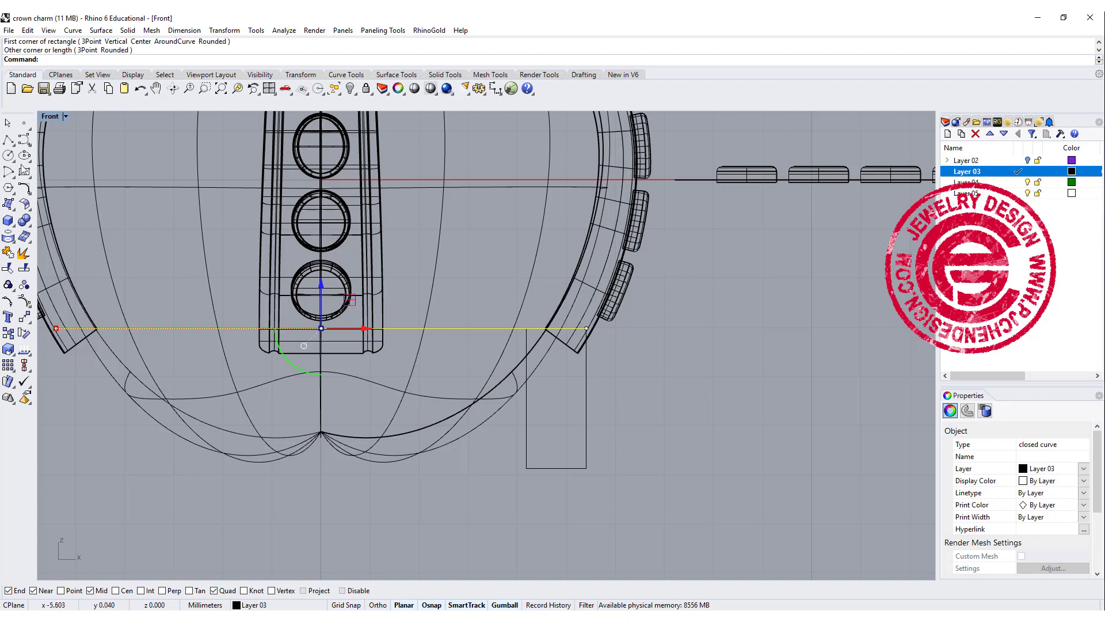
# Step: Fillet the rectangle's bottom-right corner with radius 0.5
pyautogui.click(26, 191)
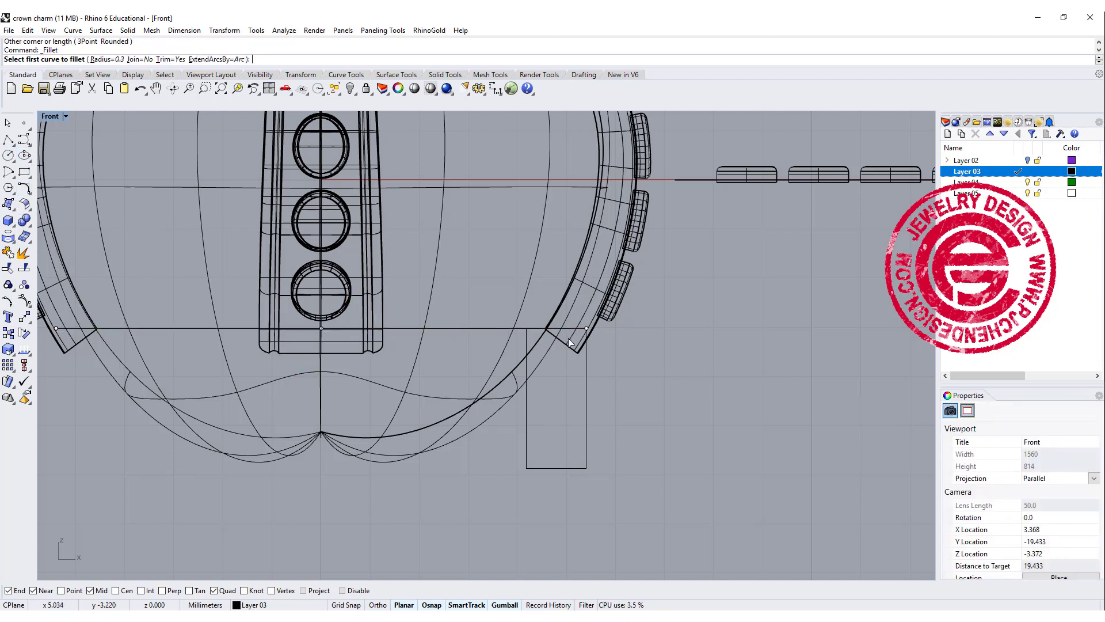
pyautogui.write('0.5')
pyautogui.press('Return')
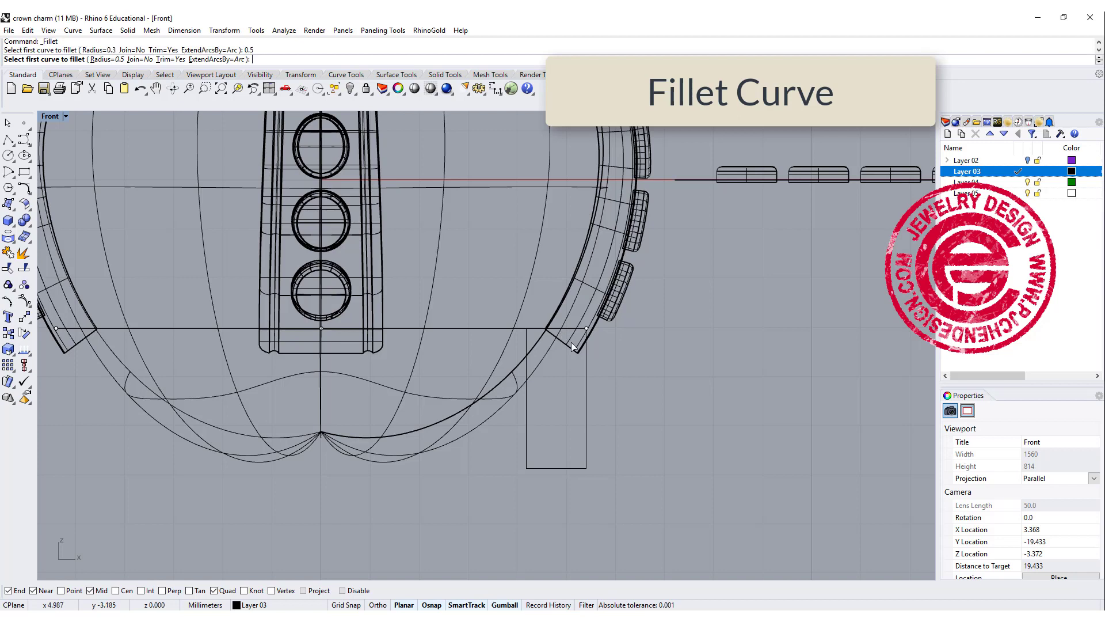
pyautogui.click(574, 468)
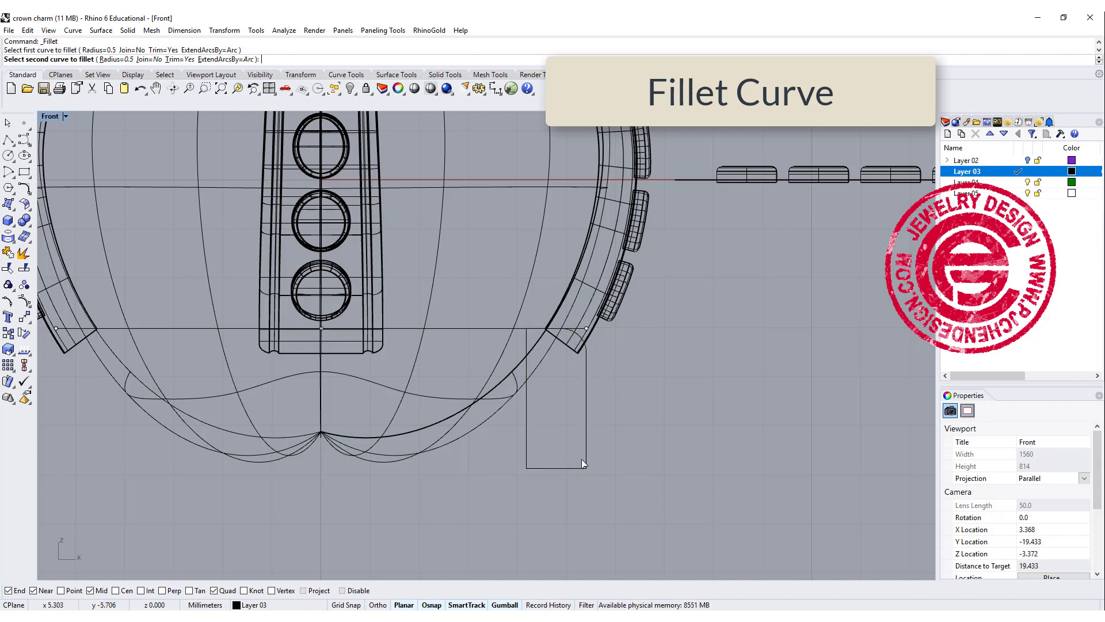
pyautogui.click(586, 444)
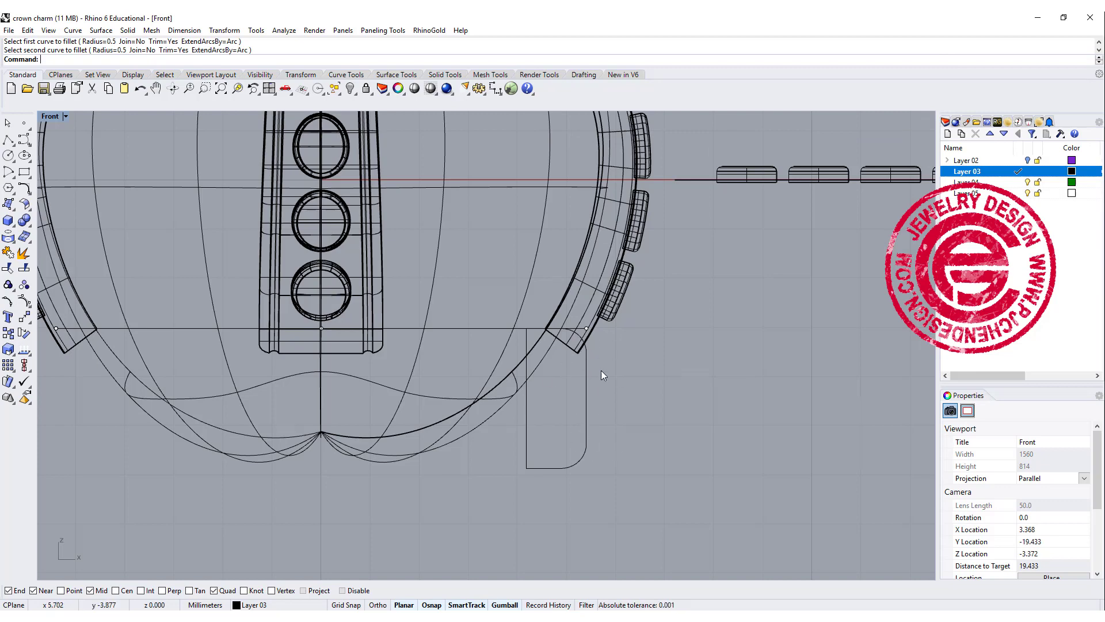
pyautogui.click(587, 402)
pyautogui.scroll(2, 518, 380)
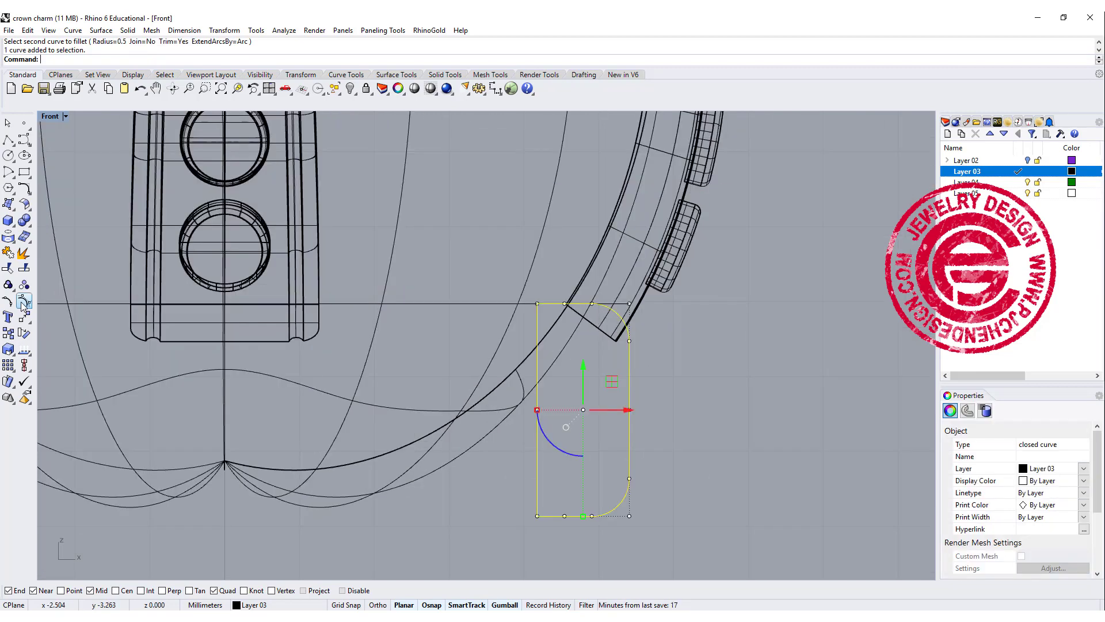
# Step: Explode the rectangle and rebuild its right side to 5 points
pyautogui.click(24, 253)
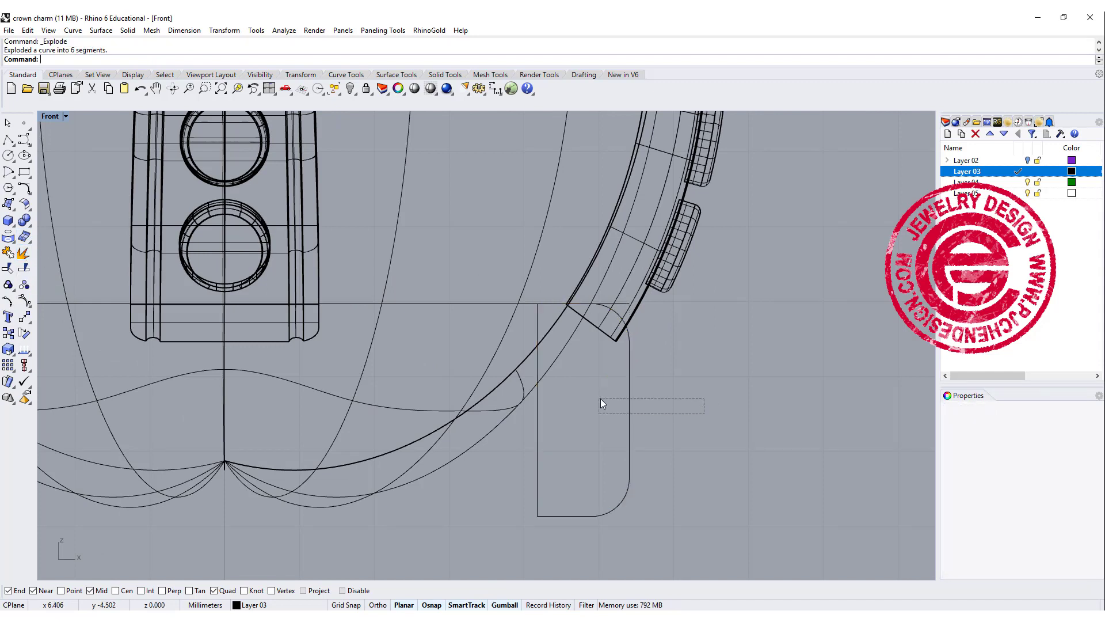
pyautogui.click(629, 402)
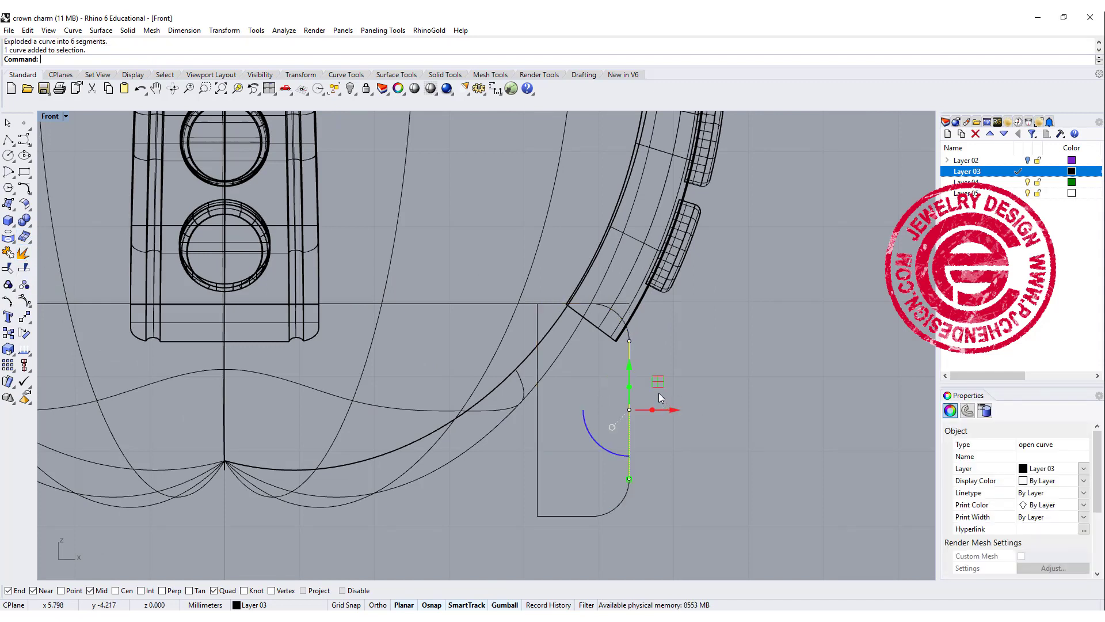
pyautogui.write('rebuild')
pyautogui.press('Return')
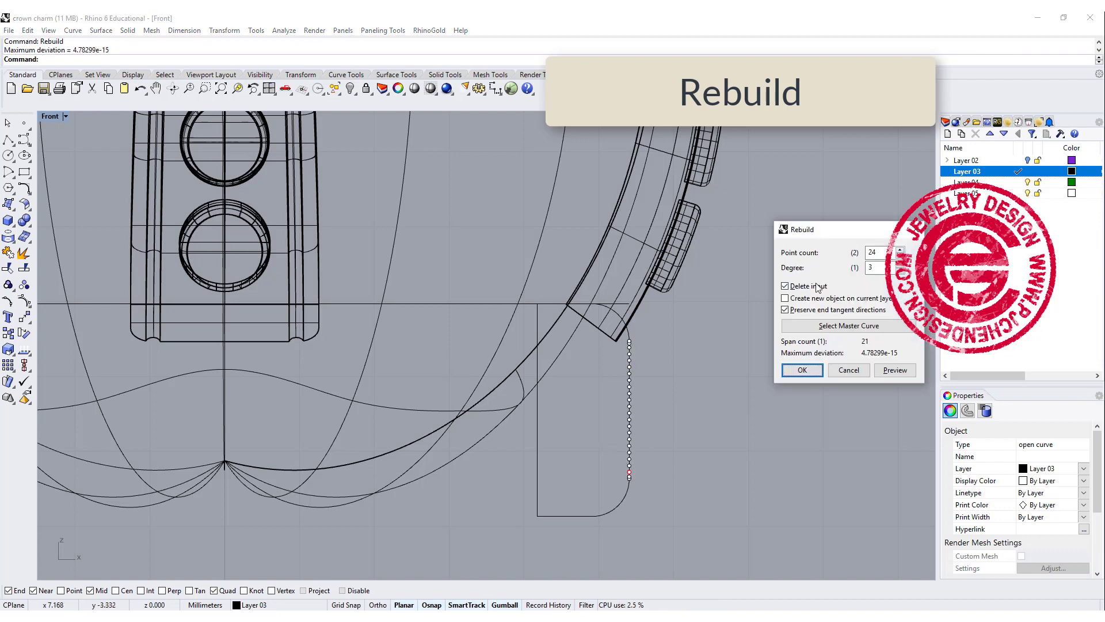
pyautogui.write('5')
pyautogui.press('Tab')
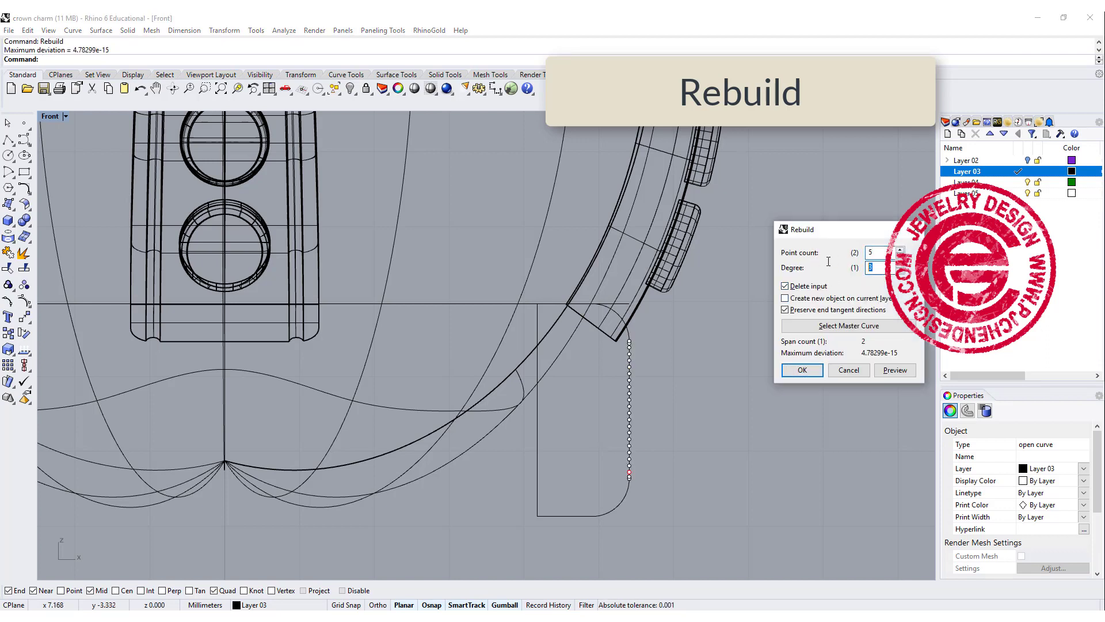
pyautogui.click(802, 370)
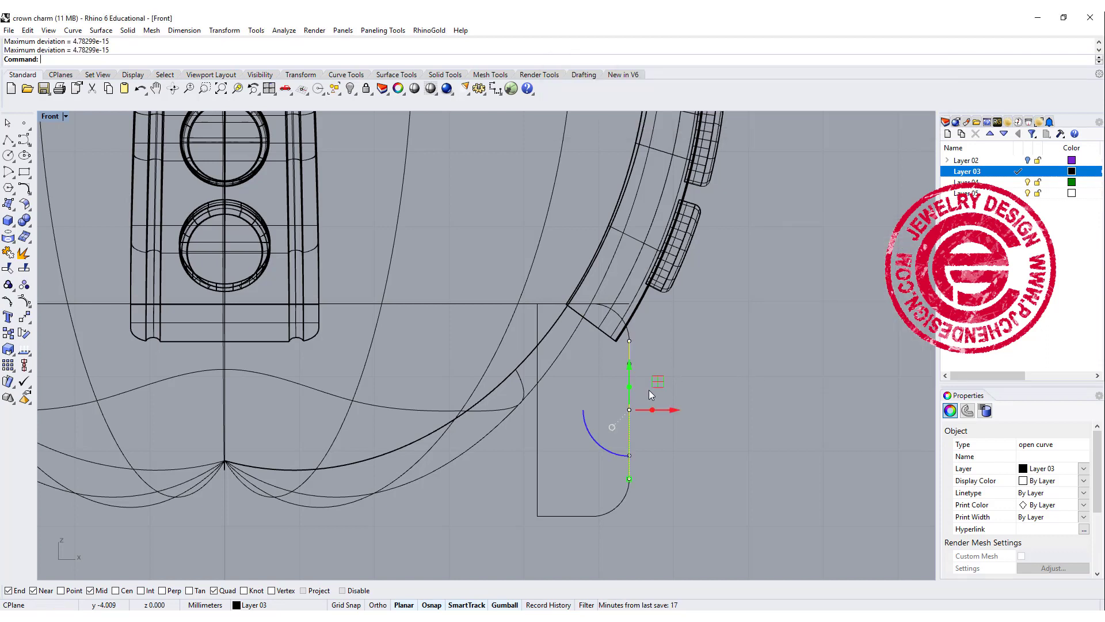
pyautogui.click(758, 386)
pyautogui.click(633, 405)
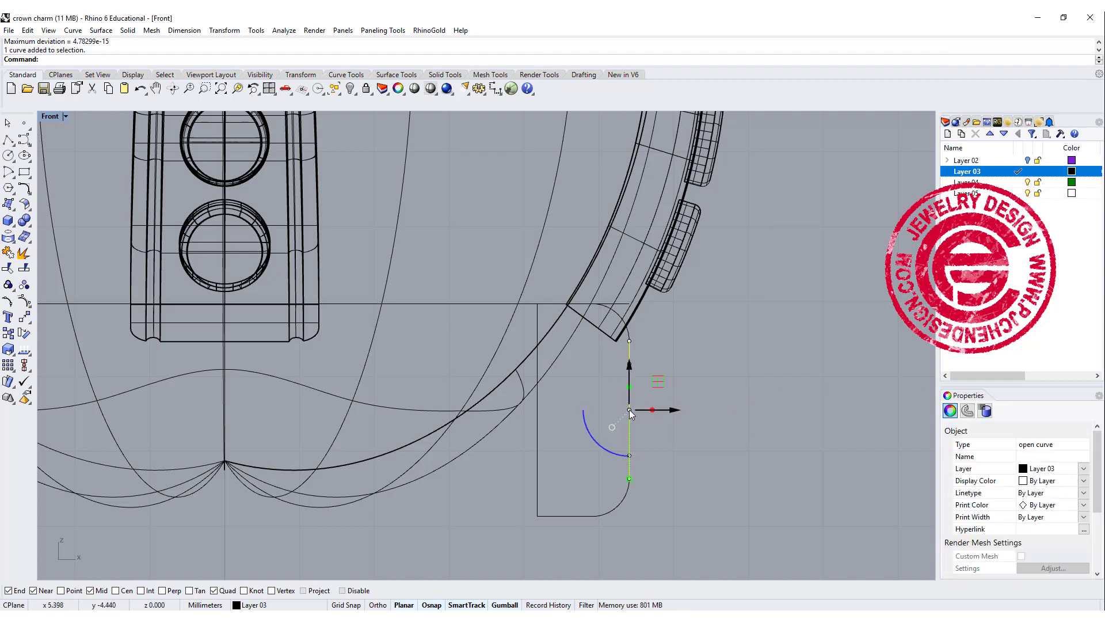
# Step: Pull the right side's three middle control points left to bend it inward
pyautogui.click(24, 301)
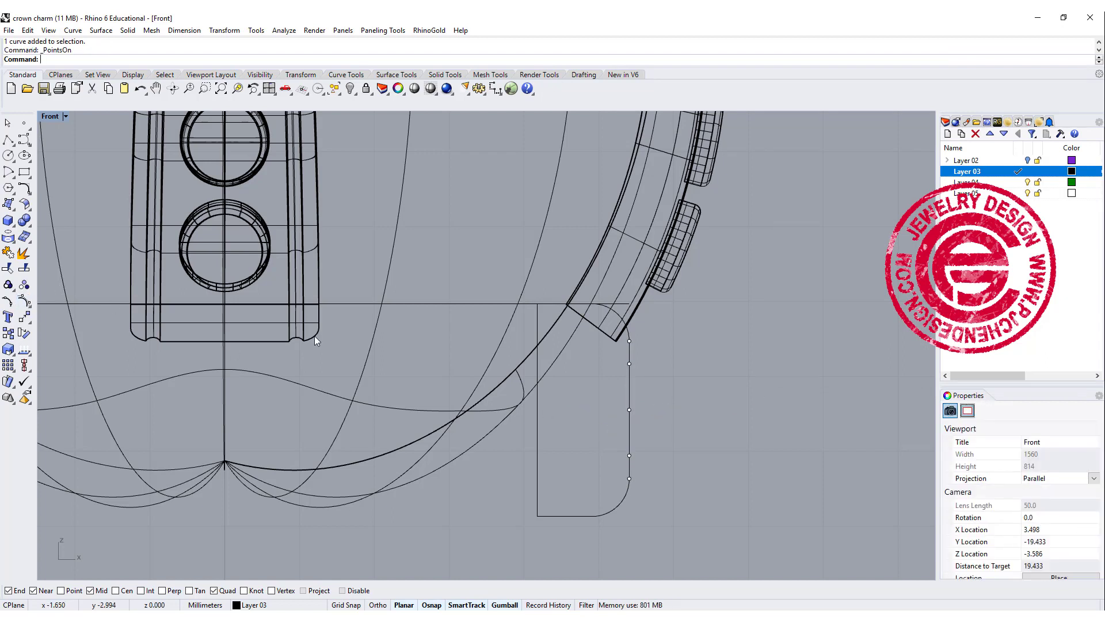
pyautogui.moveTo(602, 400)
pyautogui.mouseDown()
pyautogui.moveTo(687, 419)
pyautogui.moveTo(648, 410)
pyautogui.mouseUp()
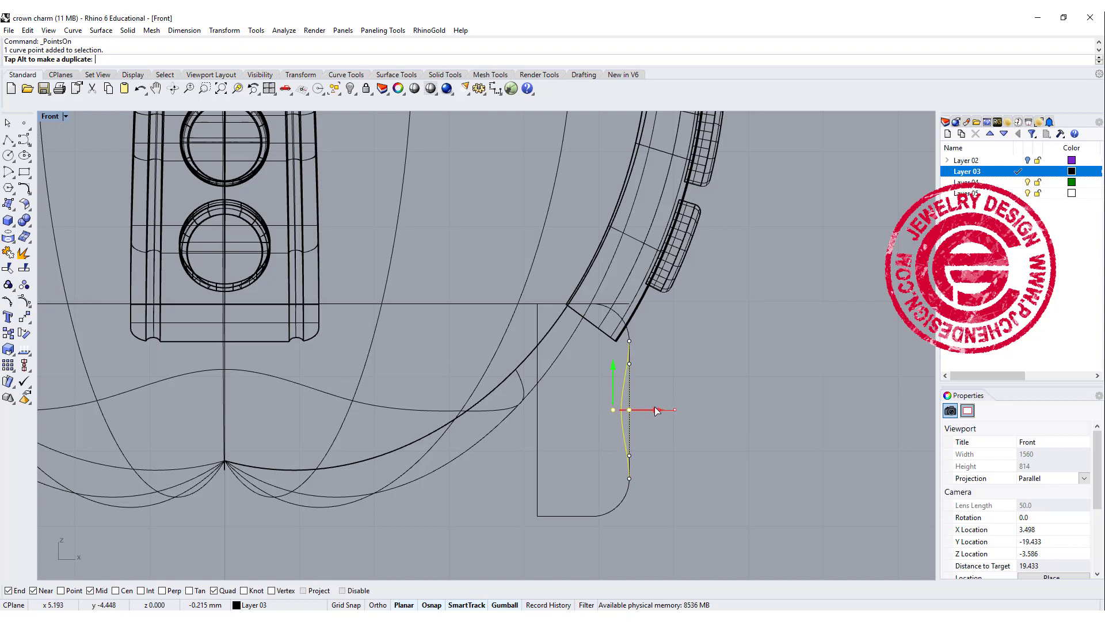
pyautogui.moveTo(574, 360); pyautogui.dragTo(655, 467)
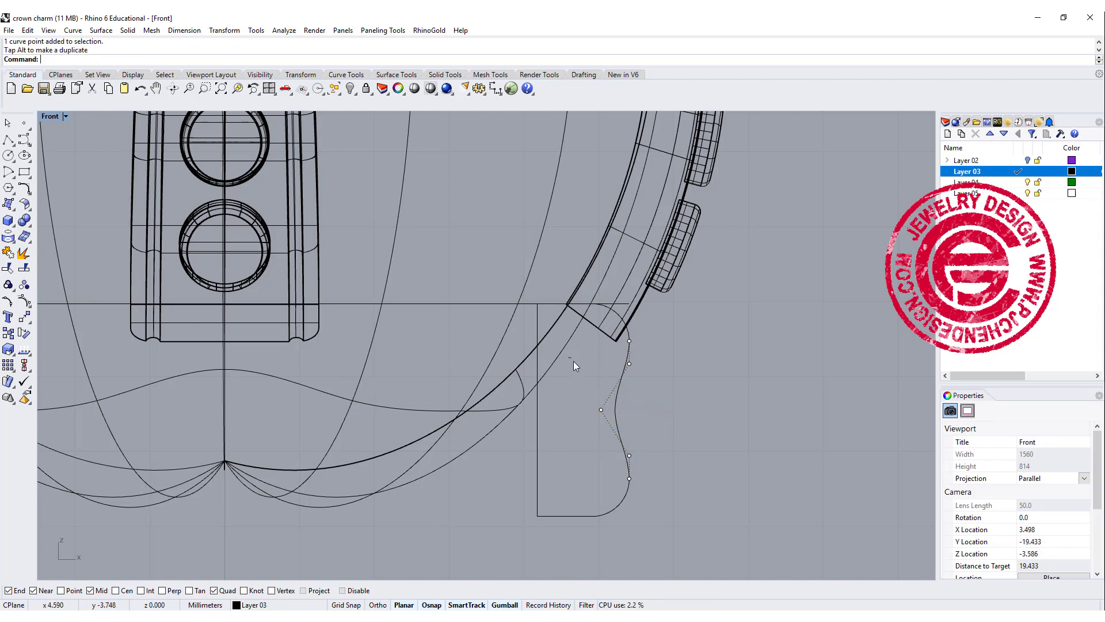
pyautogui.moveTo(664, 416); pyautogui.dragTo(643, 416)
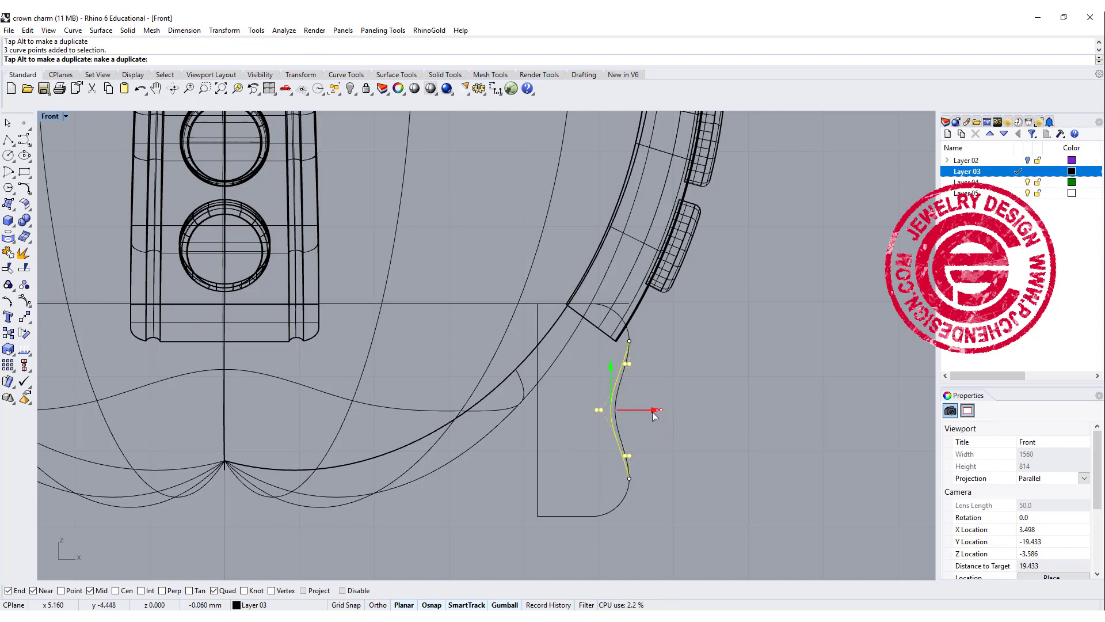
# Step: Join the bottom line and the wavy side segments into one profile curve
pyautogui.click(731, 408)
pyautogui.scroll(-3, 671, 378)
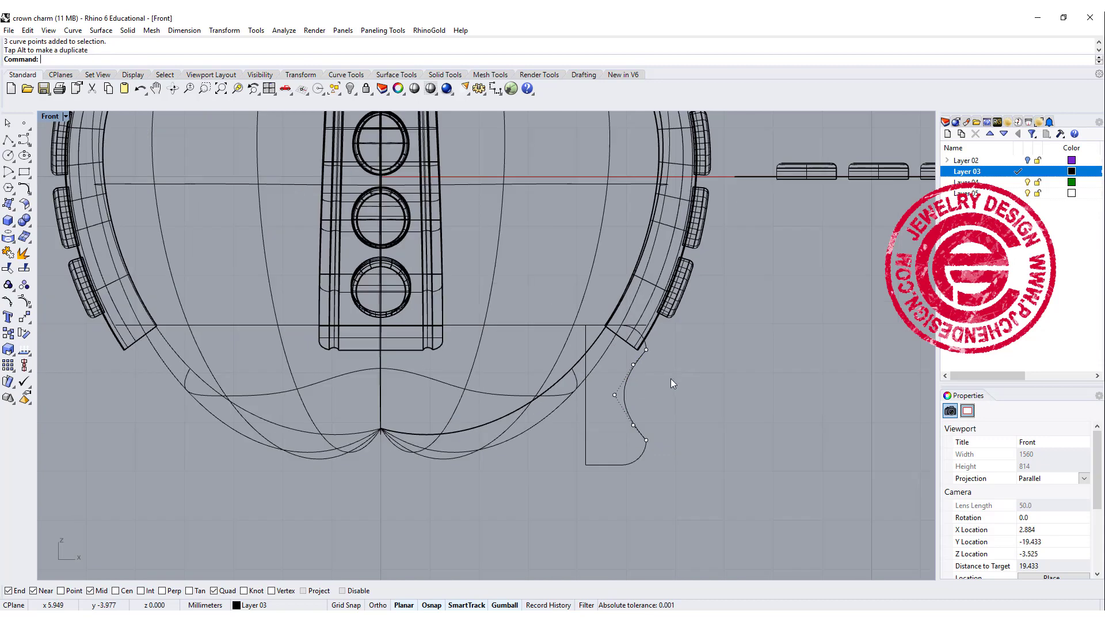
pyautogui.scroll(-1, 681, 403)
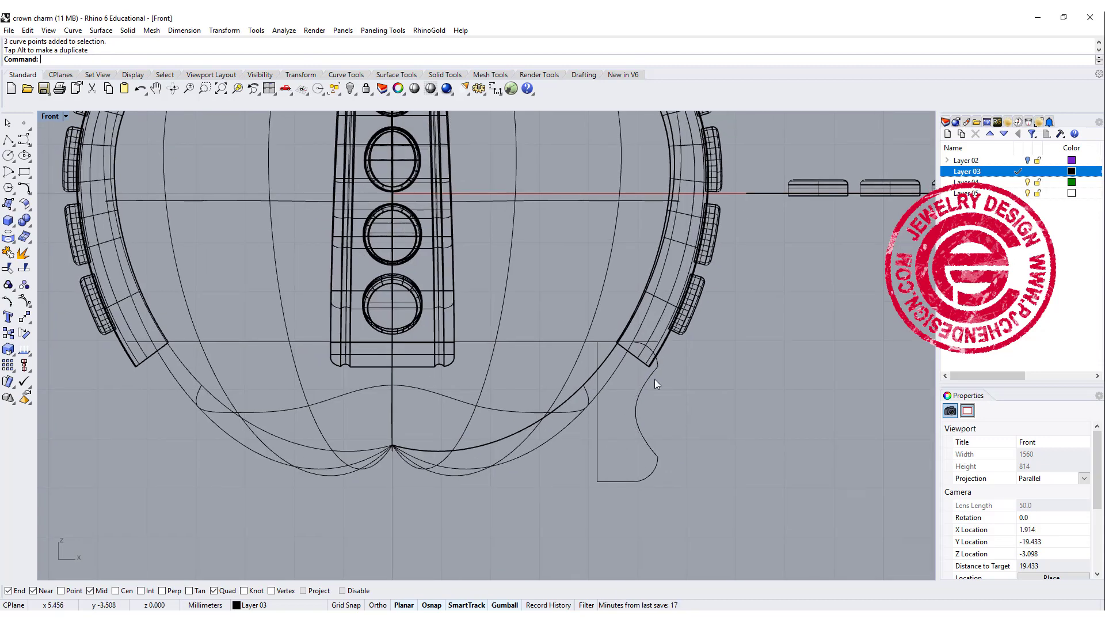
pyautogui.moveTo(669, 487); pyautogui.dragTo(581, 450)
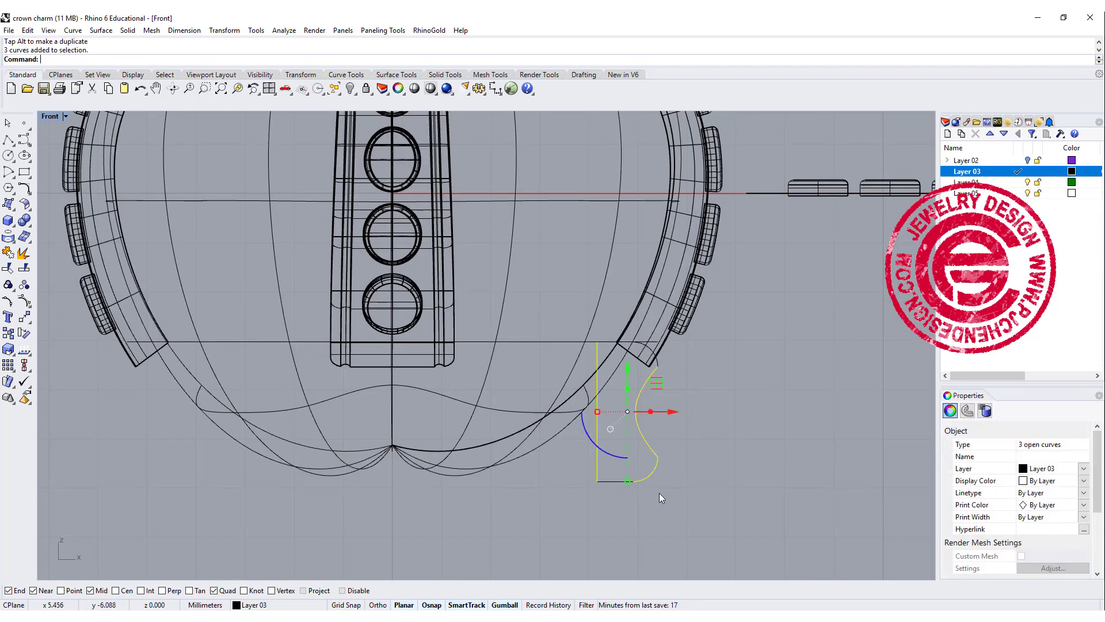
pyautogui.keyDown('shift'); pyautogui.click(611, 481); pyautogui.keyUp('shift')
pyautogui.keyDown('shift'); pyautogui.click(655, 362); pyautogui.keyUp('shift')
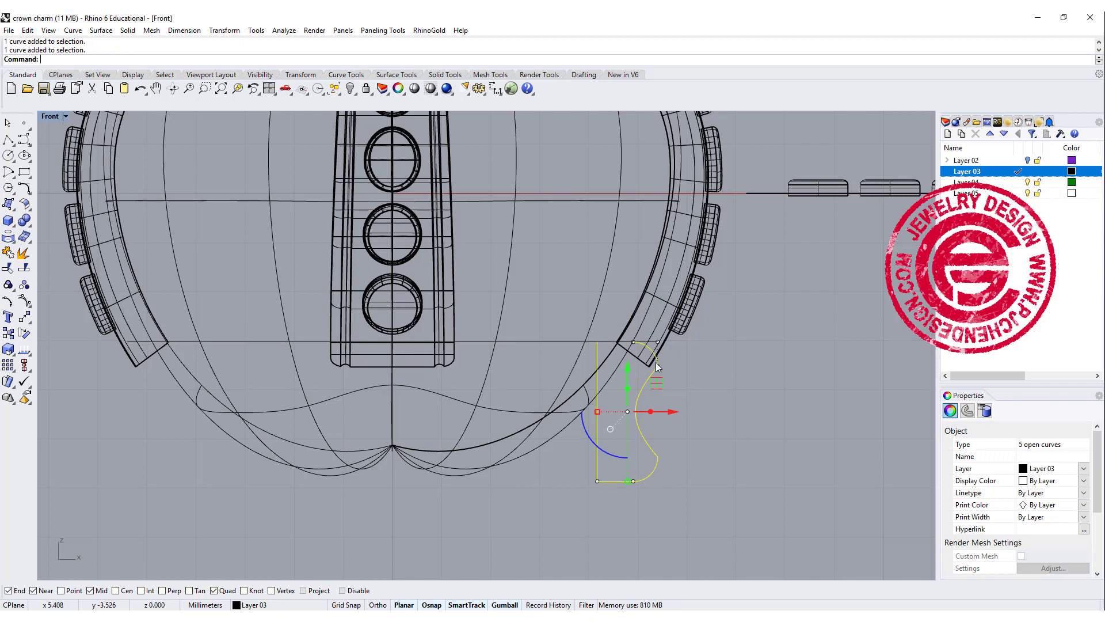
pyautogui.keyDown('shift'); pyautogui.click(622, 343); pyautogui.keyUp('shift')
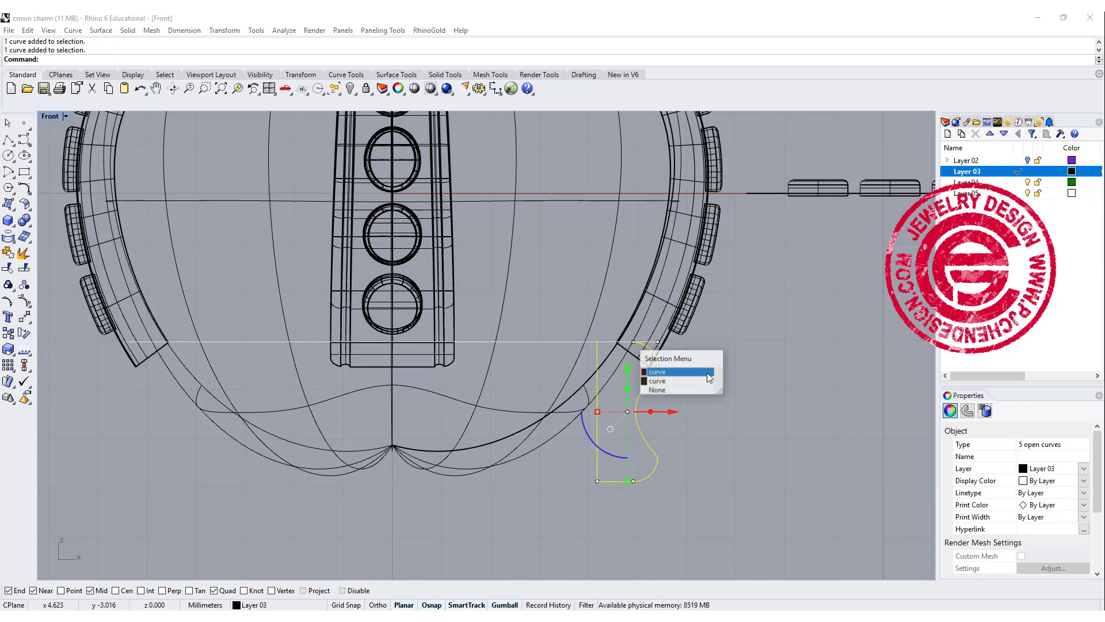
pyautogui.click(722, 426)
pyautogui.click(636, 483)
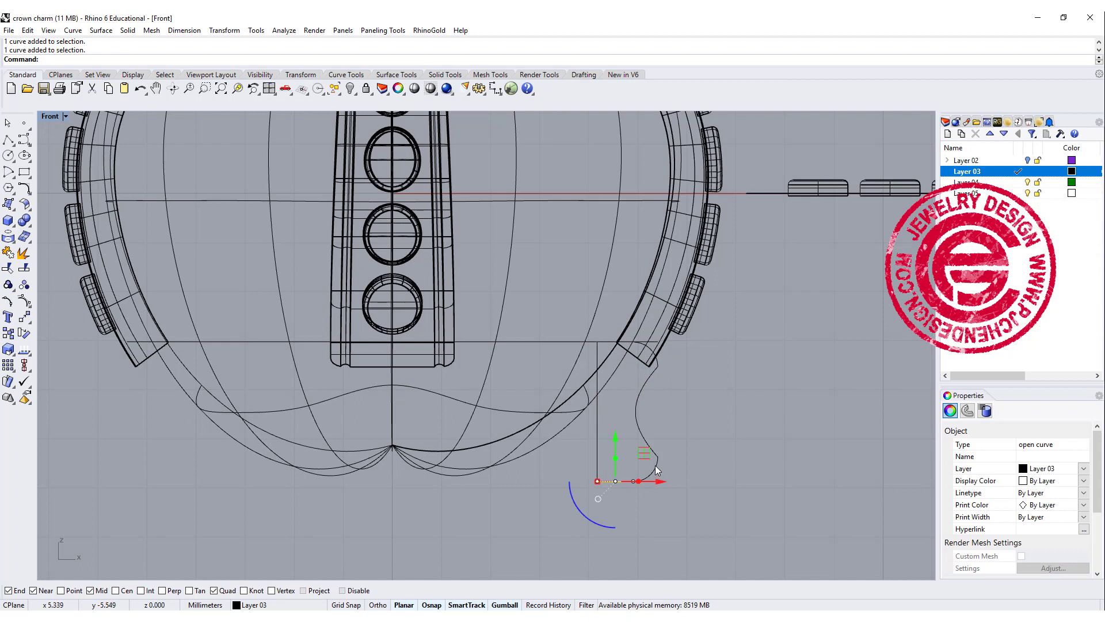
pyautogui.keyDown('shift'); pyautogui.click(652, 449); pyautogui.keyUp('shift')
pyautogui.keyDown('shift'); pyautogui.click(653, 377); pyautogui.keyUp('shift')
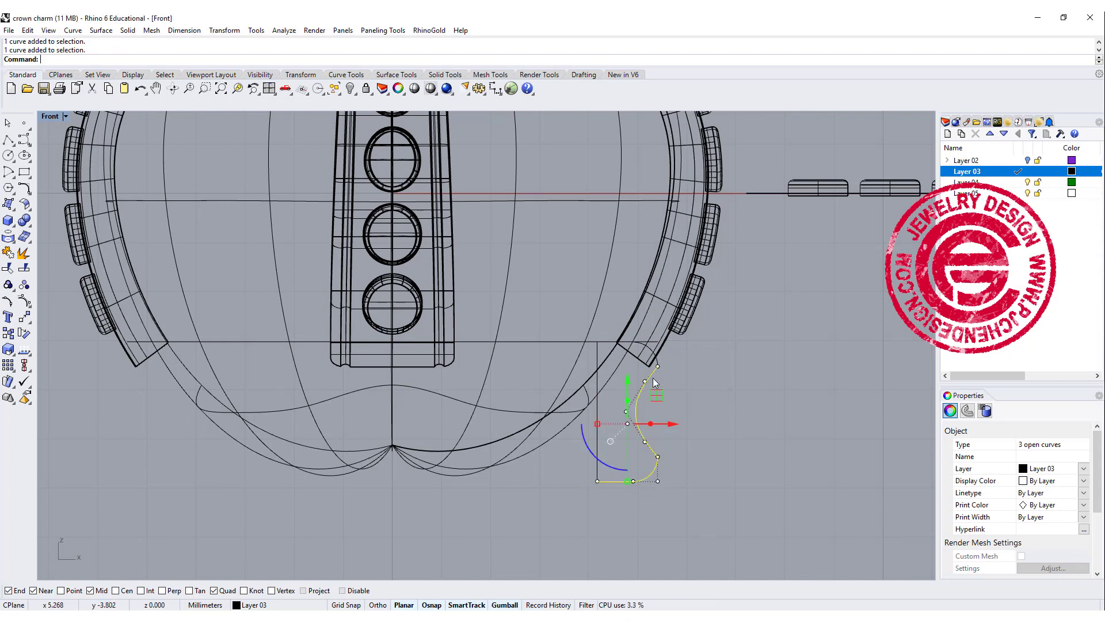
pyautogui.keyDown('shift'); pyautogui.click(625, 345); pyautogui.keyUp('shift')
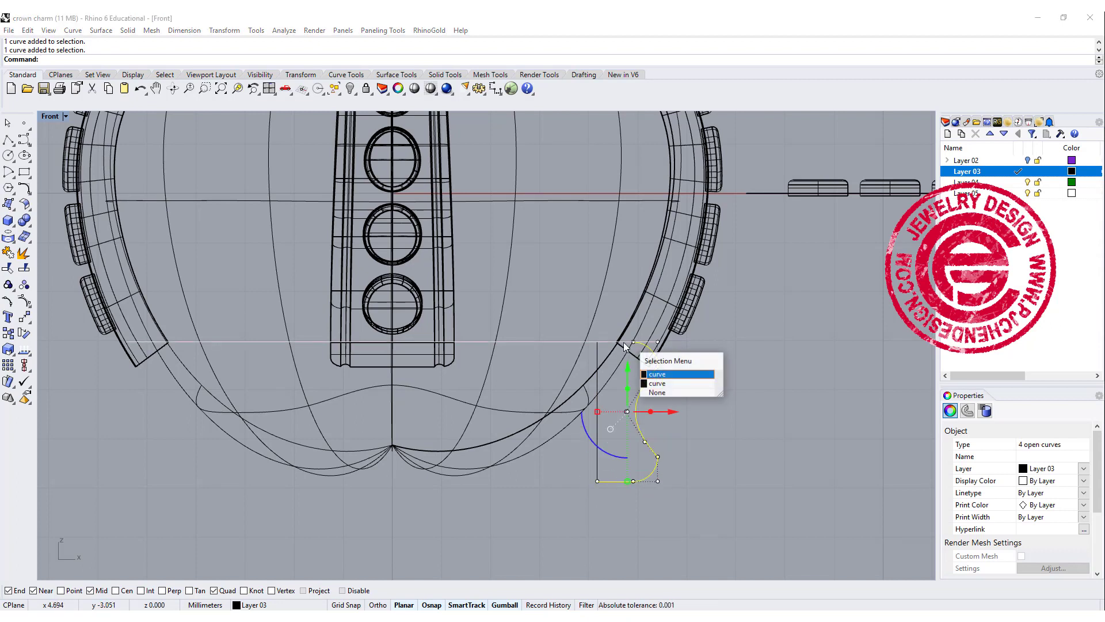
pyautogui.click(658, 382)
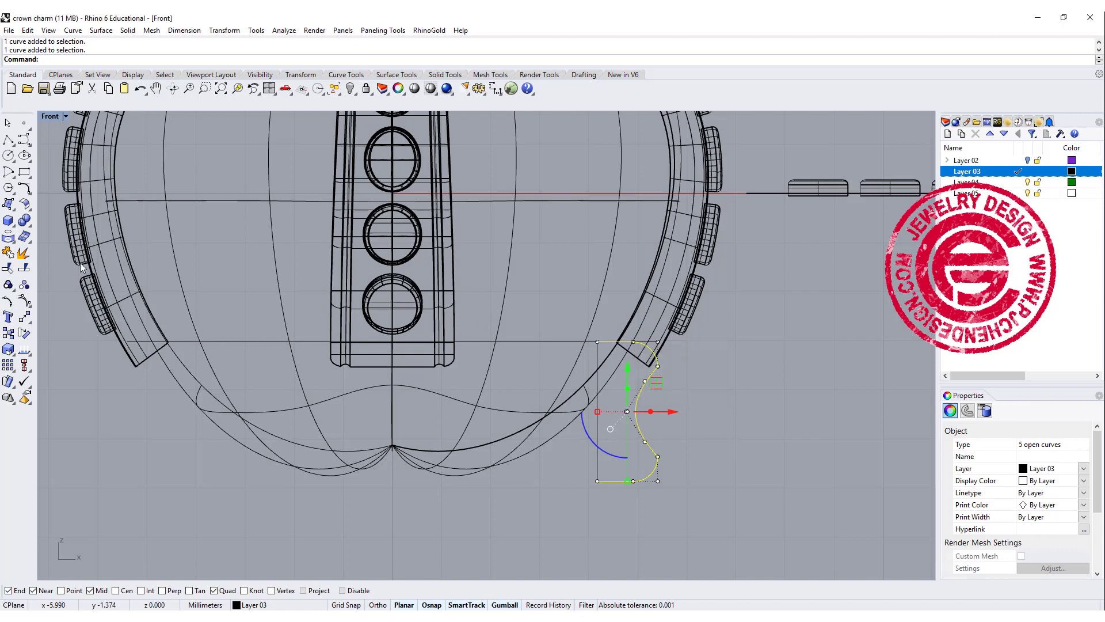
pyautogui.click(8, 252)
# Step: Delete the leftover vertical guide line
pyautogui.click(779, 446)
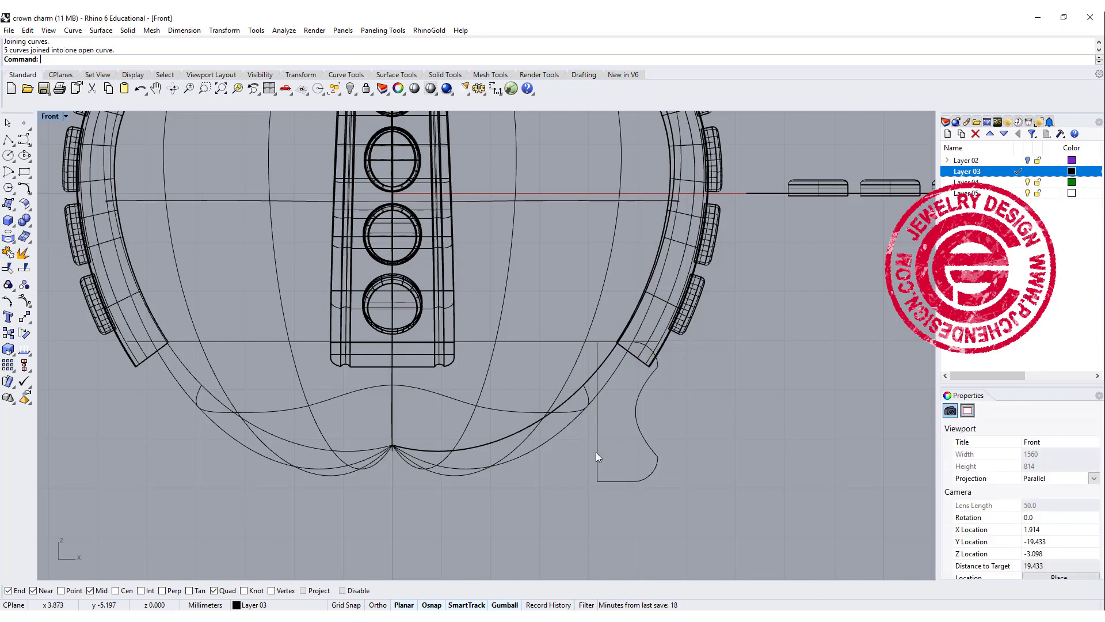
pyautogui.click(596, 457)
pyautogui.press('Delete')
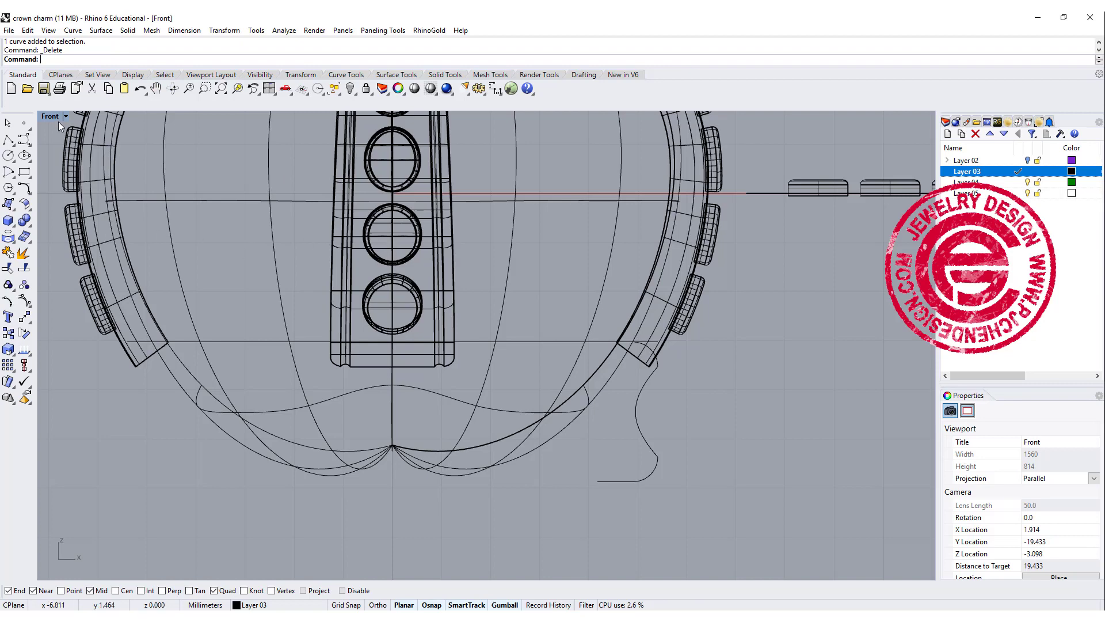
# Step: Sweep 1 Rail the S-shaped profile along the base rail curve to form the band
pyautogui.click(102, 30)
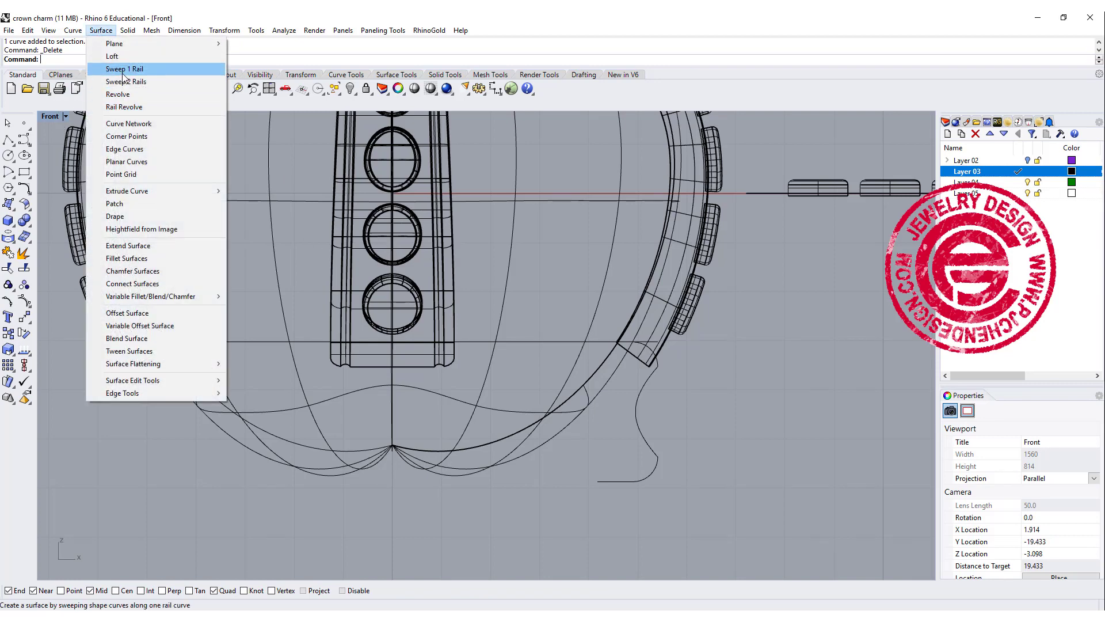
pyautogui.click(124, 72)
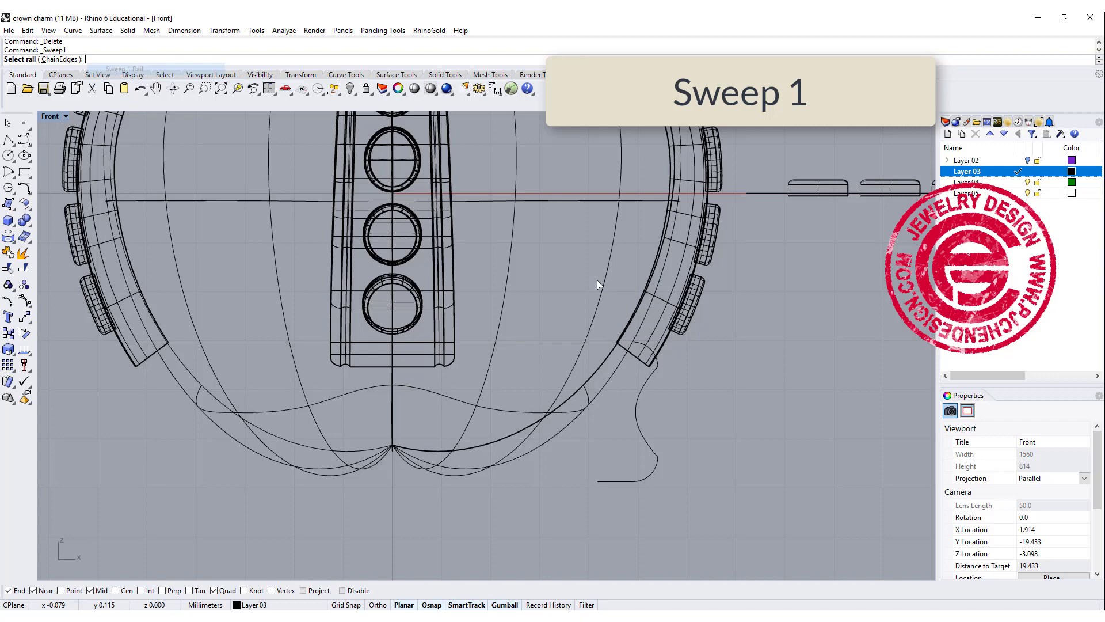
pyautogui.click(598, 342)
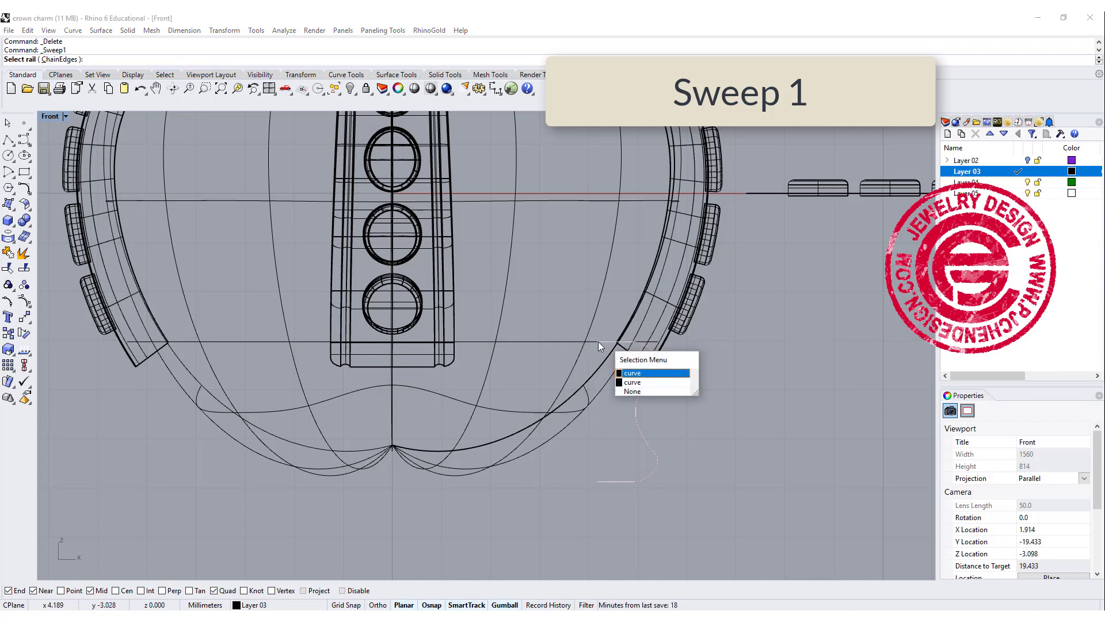
pyautogui.click(630, 383)
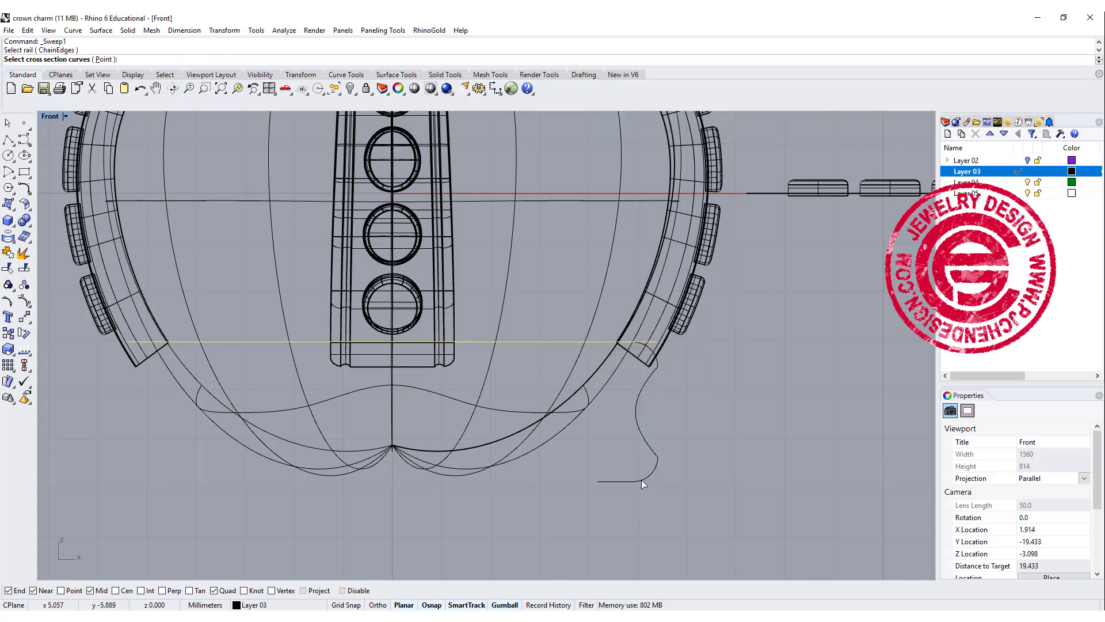
pyautogui.click(647, 478)
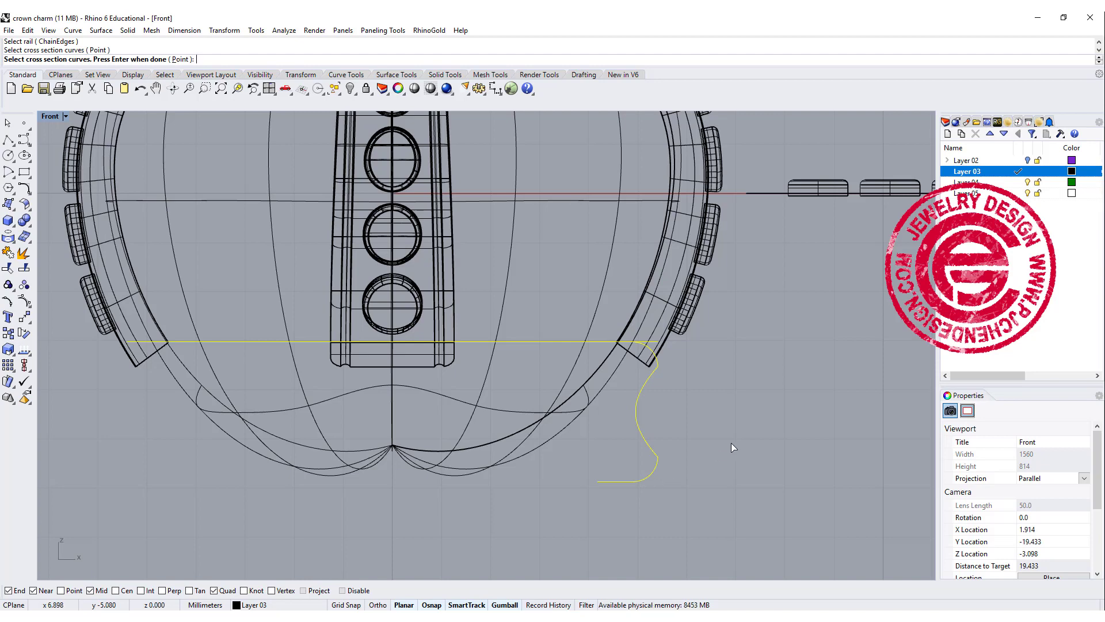
pyautogui.press('Return')
pyautogui.click(889, 447)
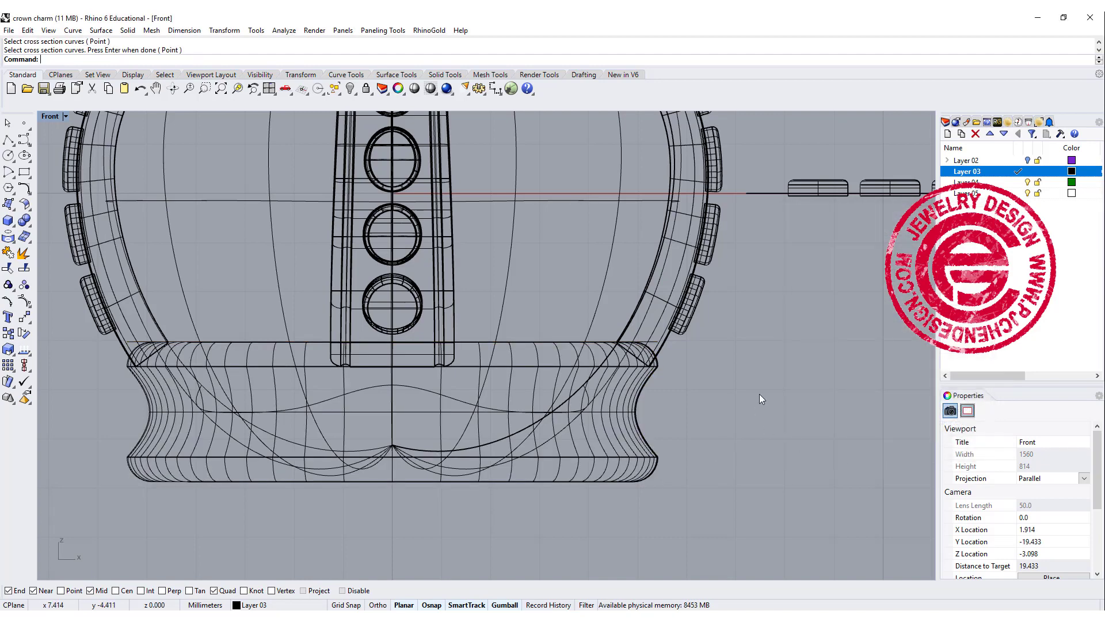
pyautogui.scroll(-3, 759, 394)
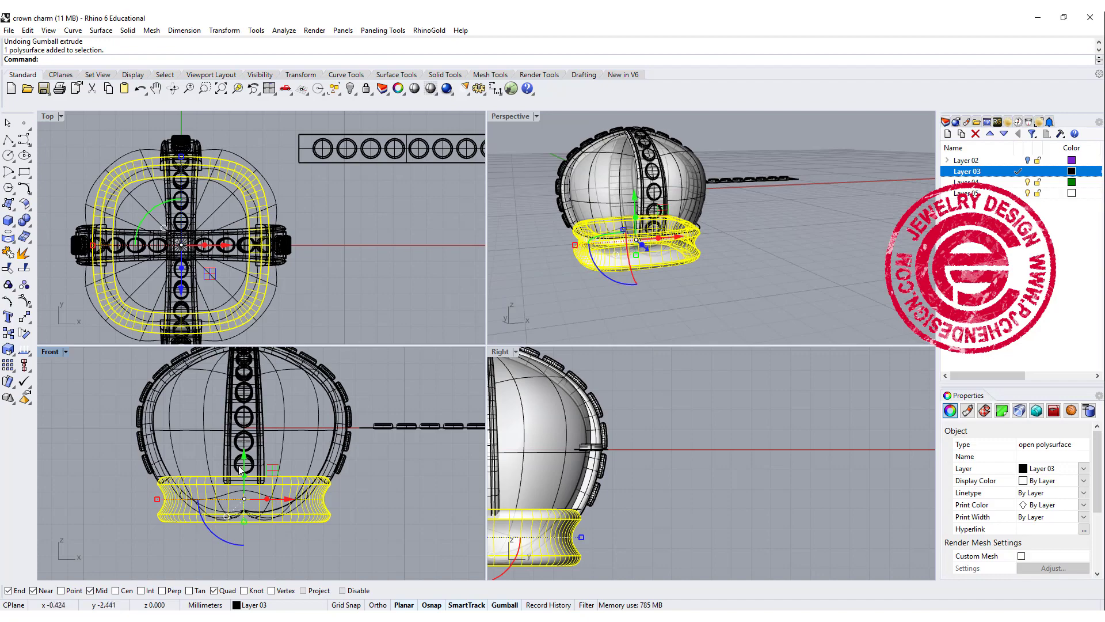
# Step: Nudge the swept base band slightly downward, then cap its open ends into a solid
pyautogui.moveTo(244, 455); pyautogui.dragTo(245, 463)
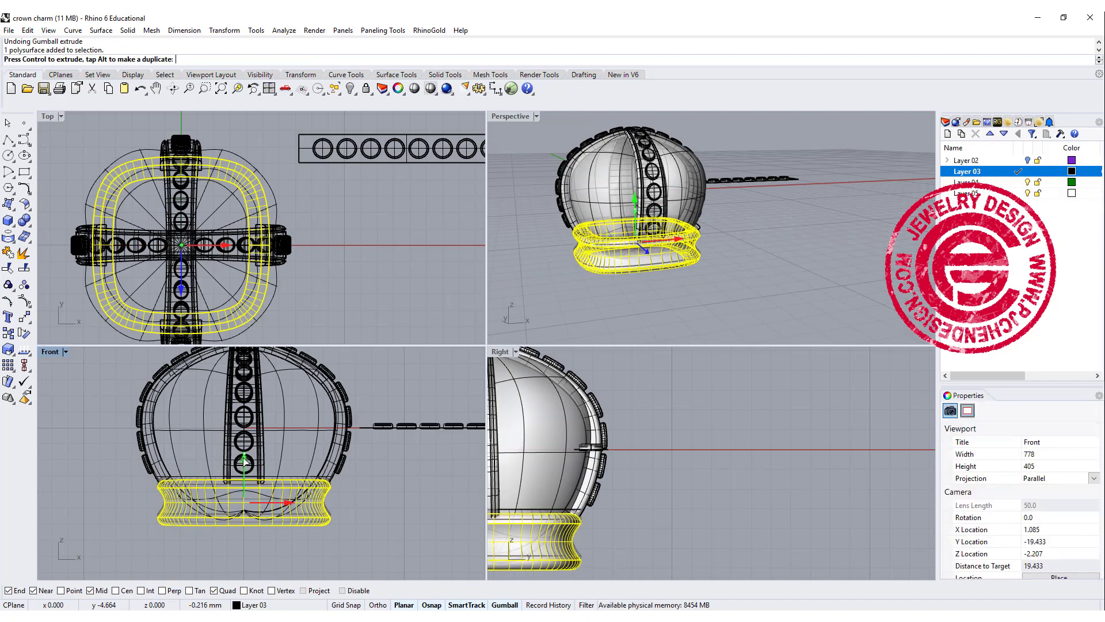
pyautogui.press('Escape')
pyautogui.moveTo(656, 259)
pyautogui.mouseDown(button='right')
pyautogui.moveTo(689, 274)
pyautogui.moveTo(720, 244)
pyautogui.mouseUp(button='right')
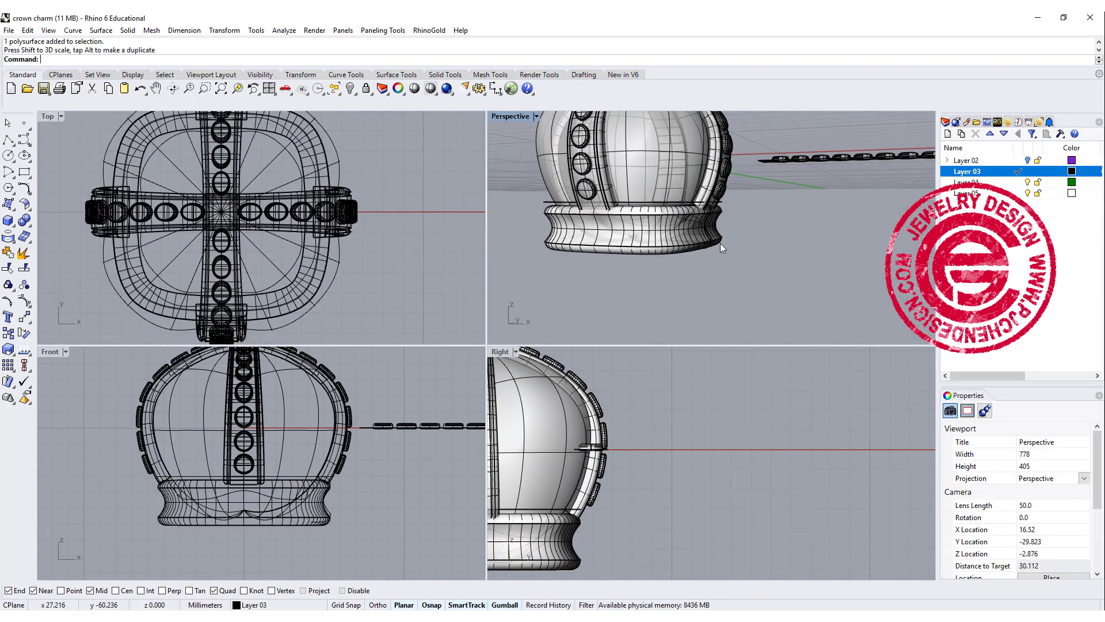
pyautogui.click(720, 246)
pyautogui.write('cap')
pyautogui.press('Return')
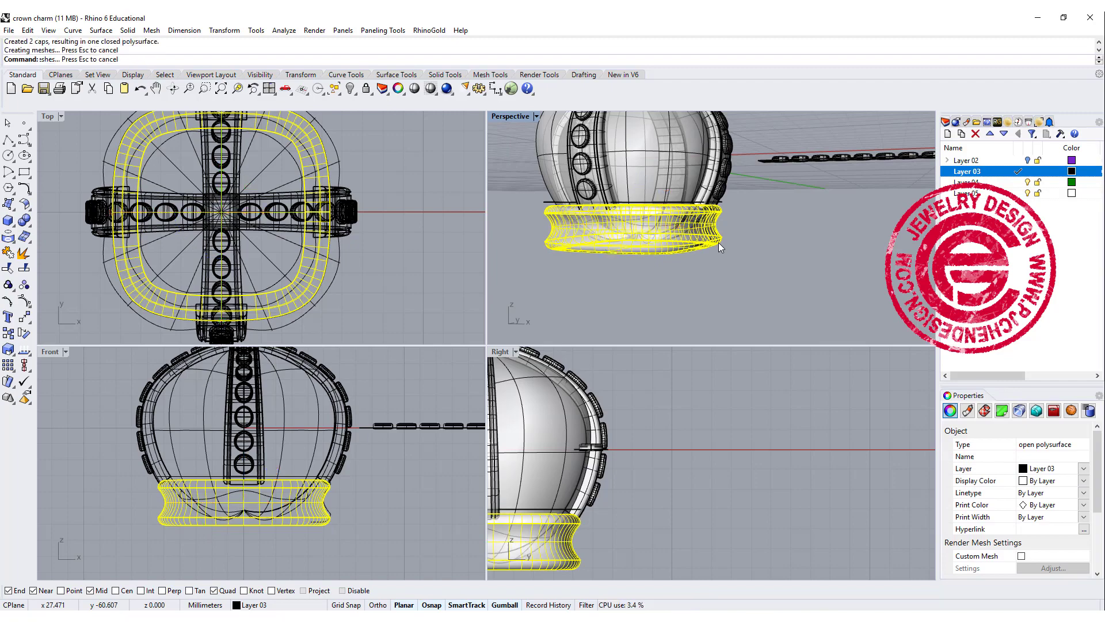
pyautogui.click(728, 282)
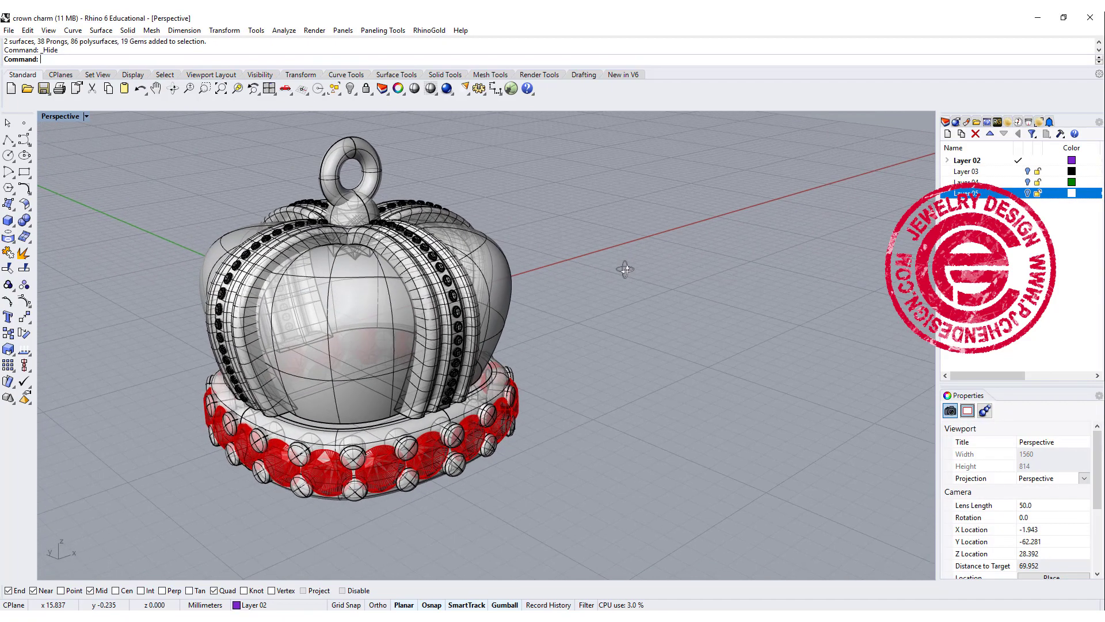
pyautogui.moveTo(551, 285); pyautogui.dragTo(395, 177, button='right')
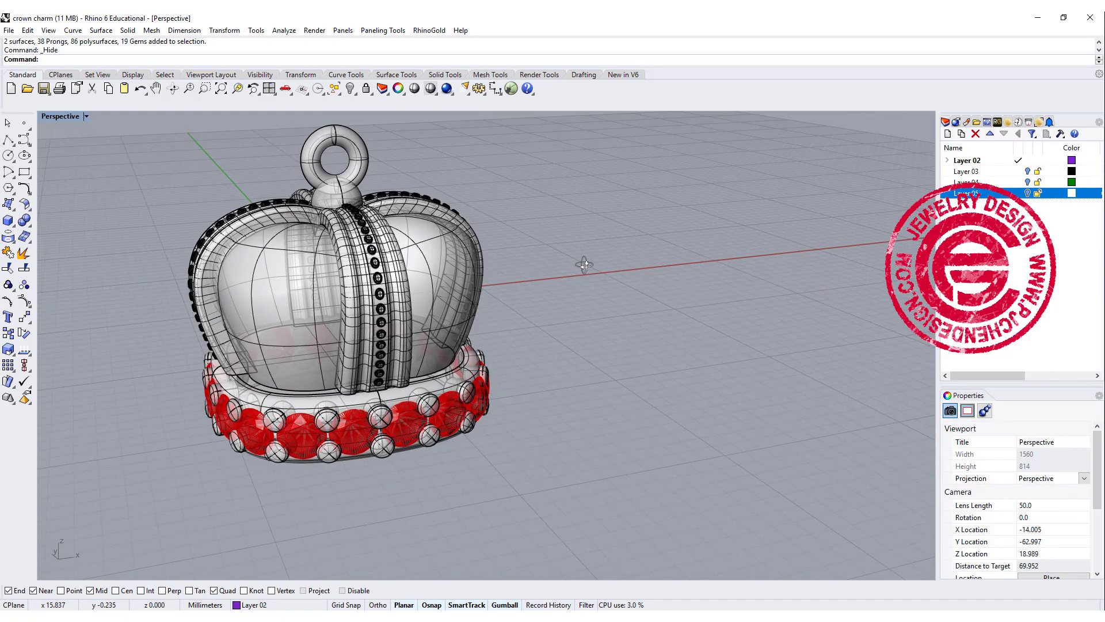
pyautogui.scroll(2, 341, 190)
pyautogui.scroll(-2, 331, 166)
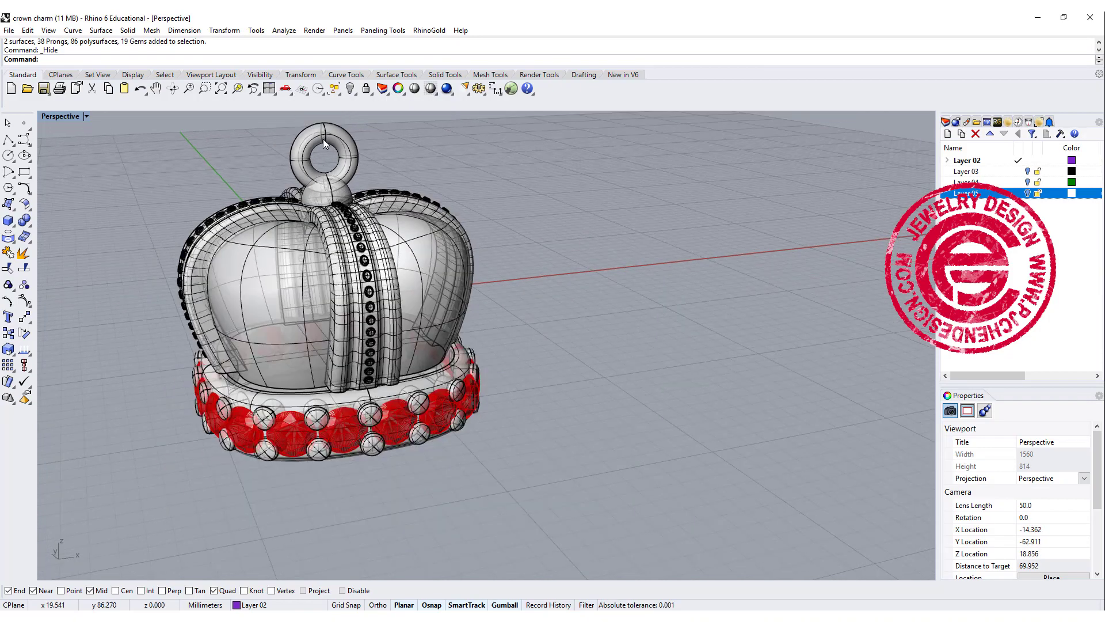
pyautogui.moveTo(323, 139)
pyautogui.mouseDown(button='right')
pyautogui.moveTo(350, 165)
pyautogui.moveTo(325, 137)
pyautogui.mouseUp(button='right')
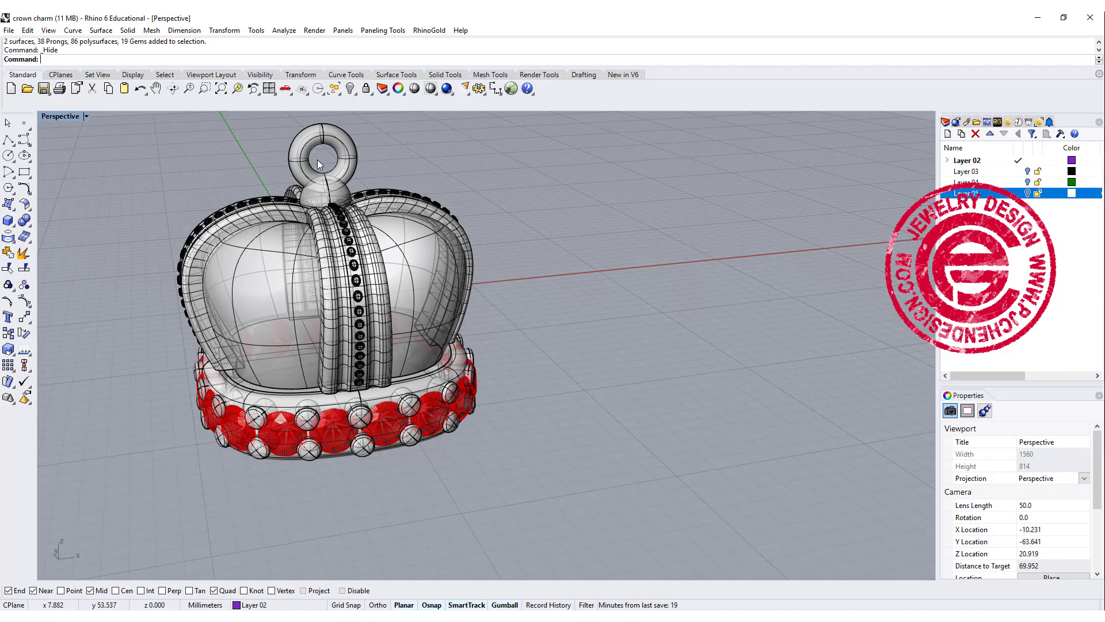
pyautogui.moveTo(388, 191)
pyautogui.mouseDown(button='right')
pyautogui.moveTo(648, 261)
pyautogui.moveTo(400, 353)
pyautogui.moveTo(518, 259)
pyautogui.moveTo(677, 338)
pyautogui.mouseUp(button='right')
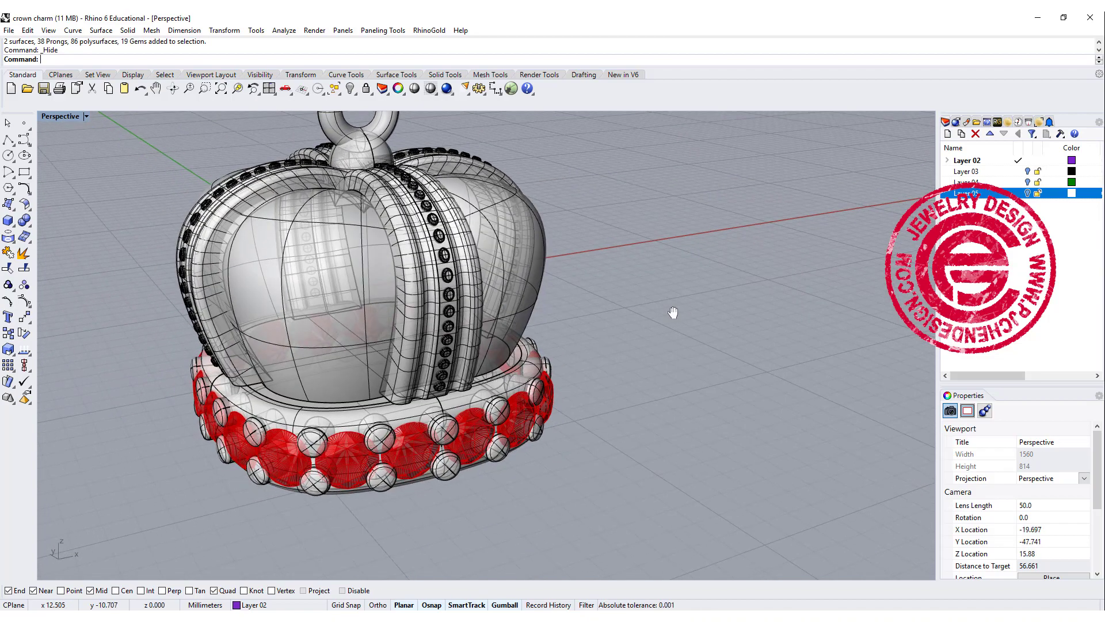
pyautogui.moveTo(677, 338)
pyautogui.mouseDown(button='right')
pyautogui.moveTo(664, 310)
pyautogui.moveTo(567, 305)
pyautogui.moveTo(644, 302)
pyautogui.moveTo(549, 346)
pyautogui.mouseUp(button='right')
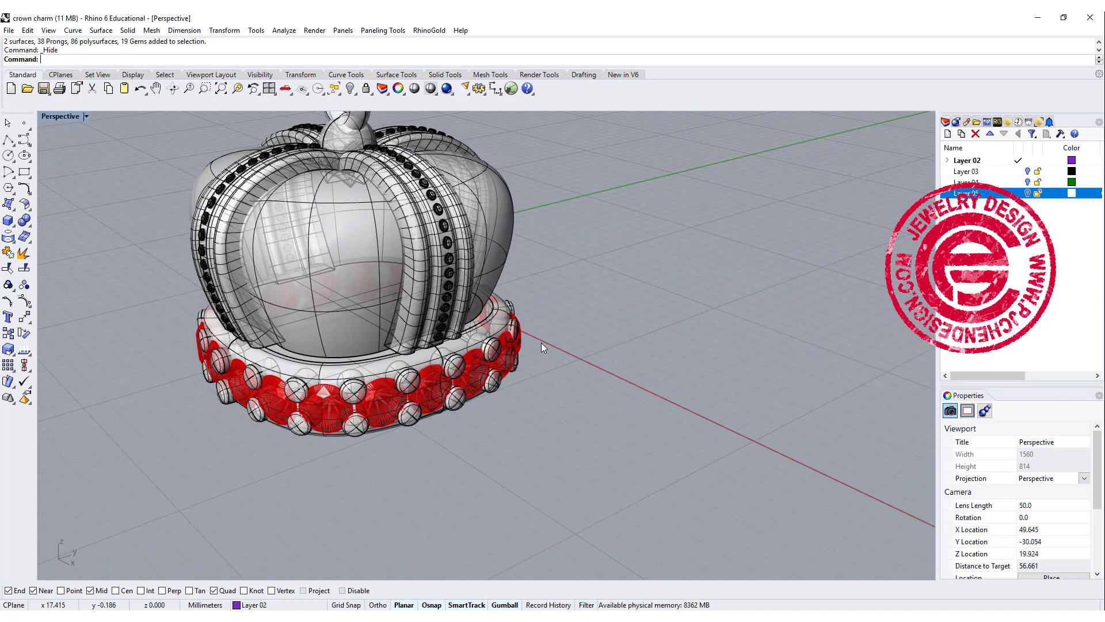